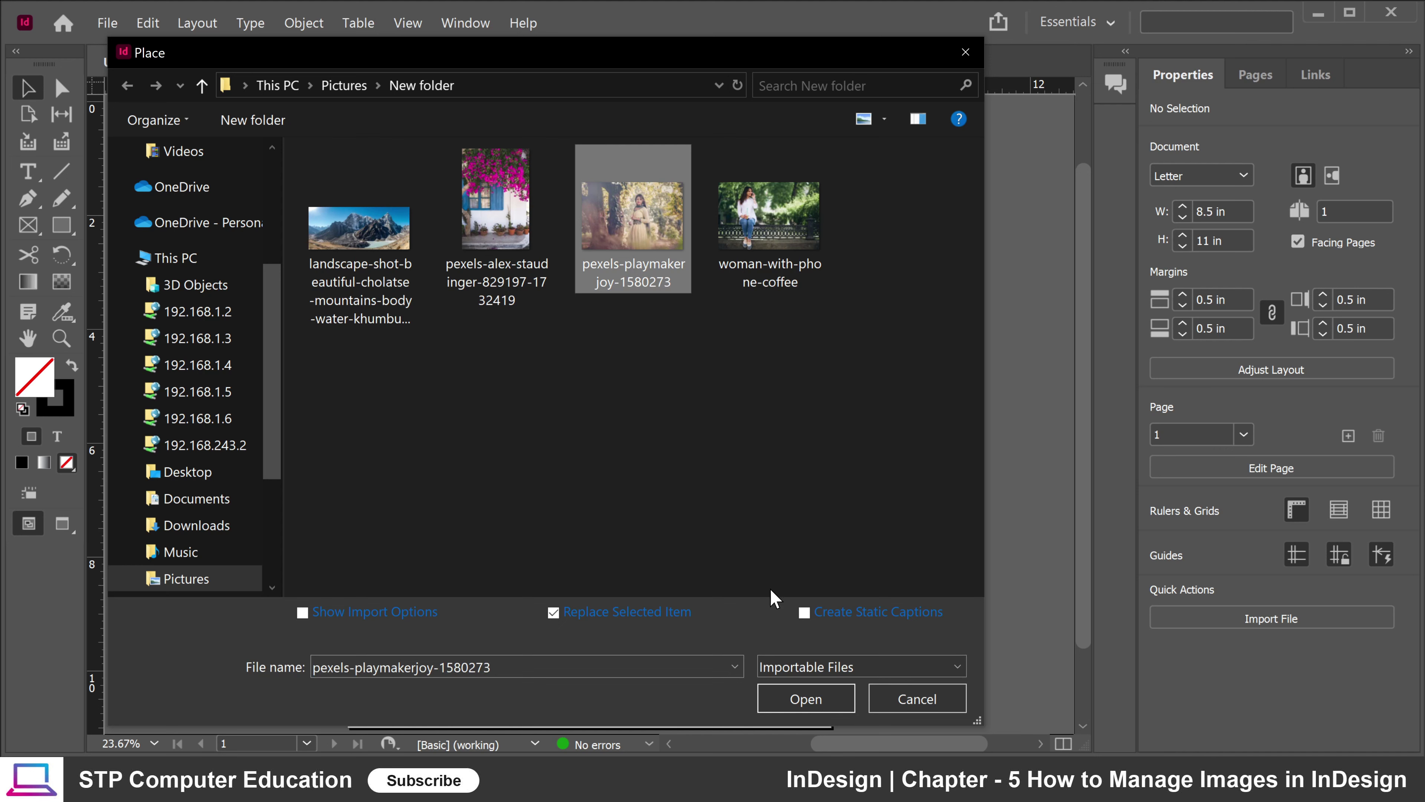
Step: Place the pexels-playmakerjoy-1580273 image near the upper part of the page, about 4.17 in wide by 2.78 in high
{"action": "left_click", "coordinate": [806, 699]}
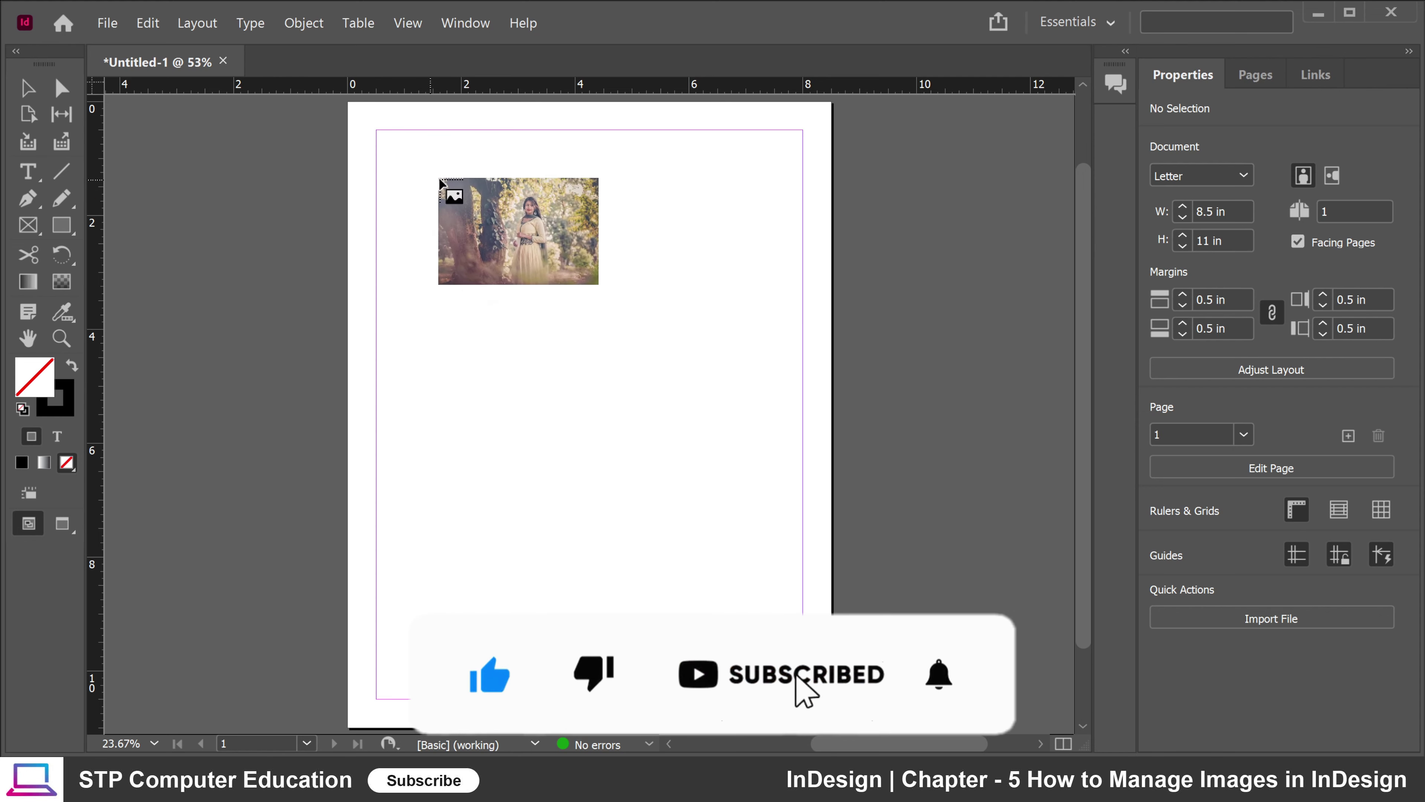
{"action": "left_click_drag", "start_coordinate": [407, 167], "coordinate": [644, 361]}
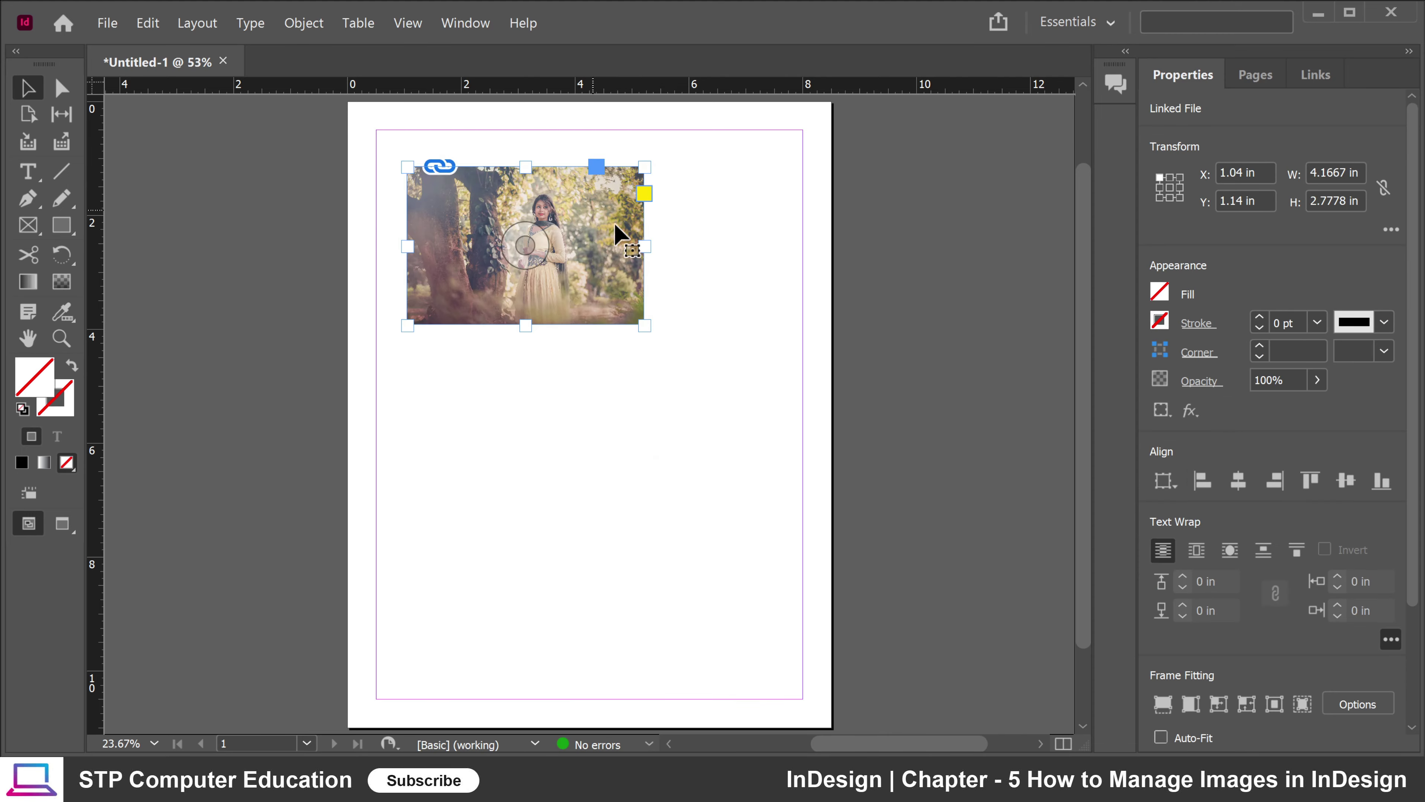
{"action": "left_click", "coordinate": [709, 293]}
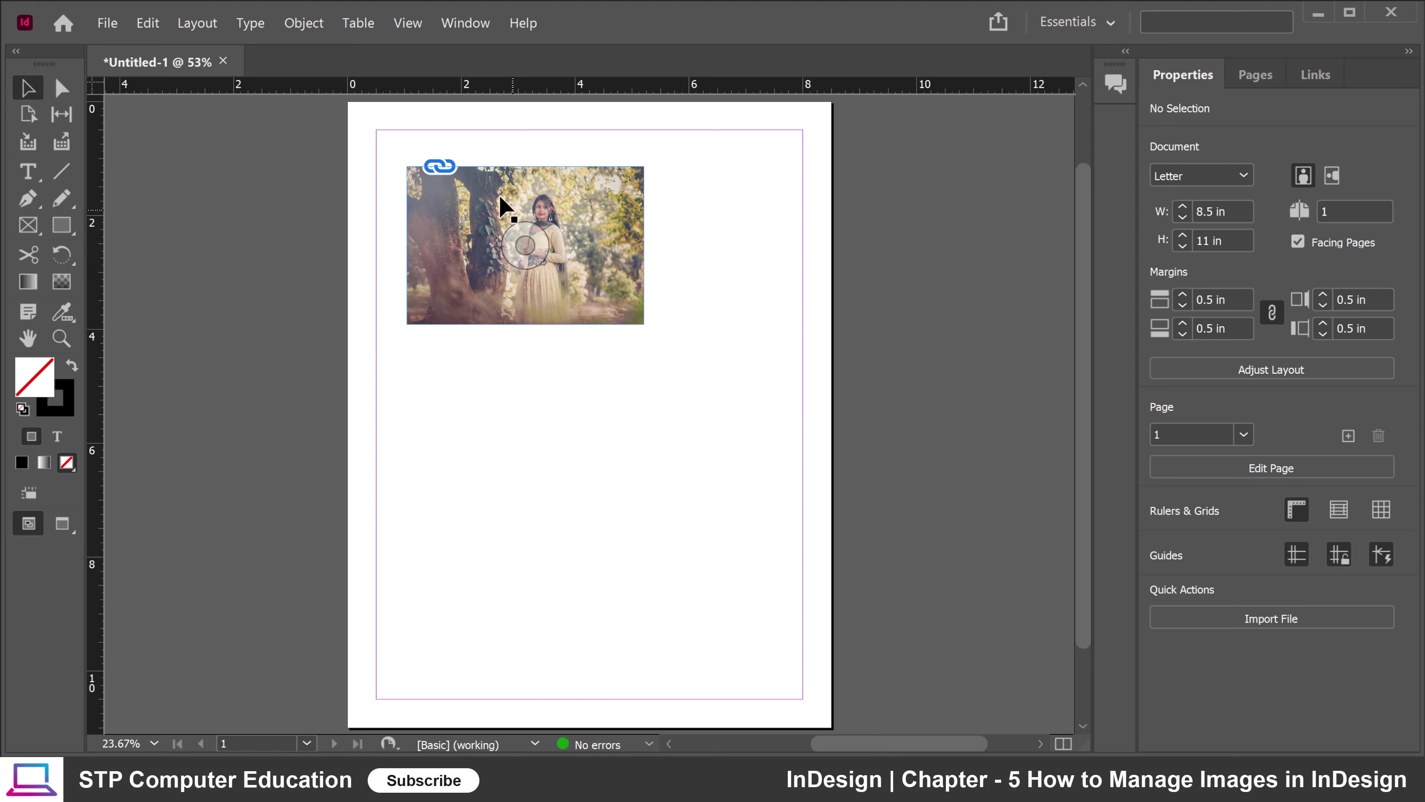
{"action": "left_click", "coordinate": [471, 247]}
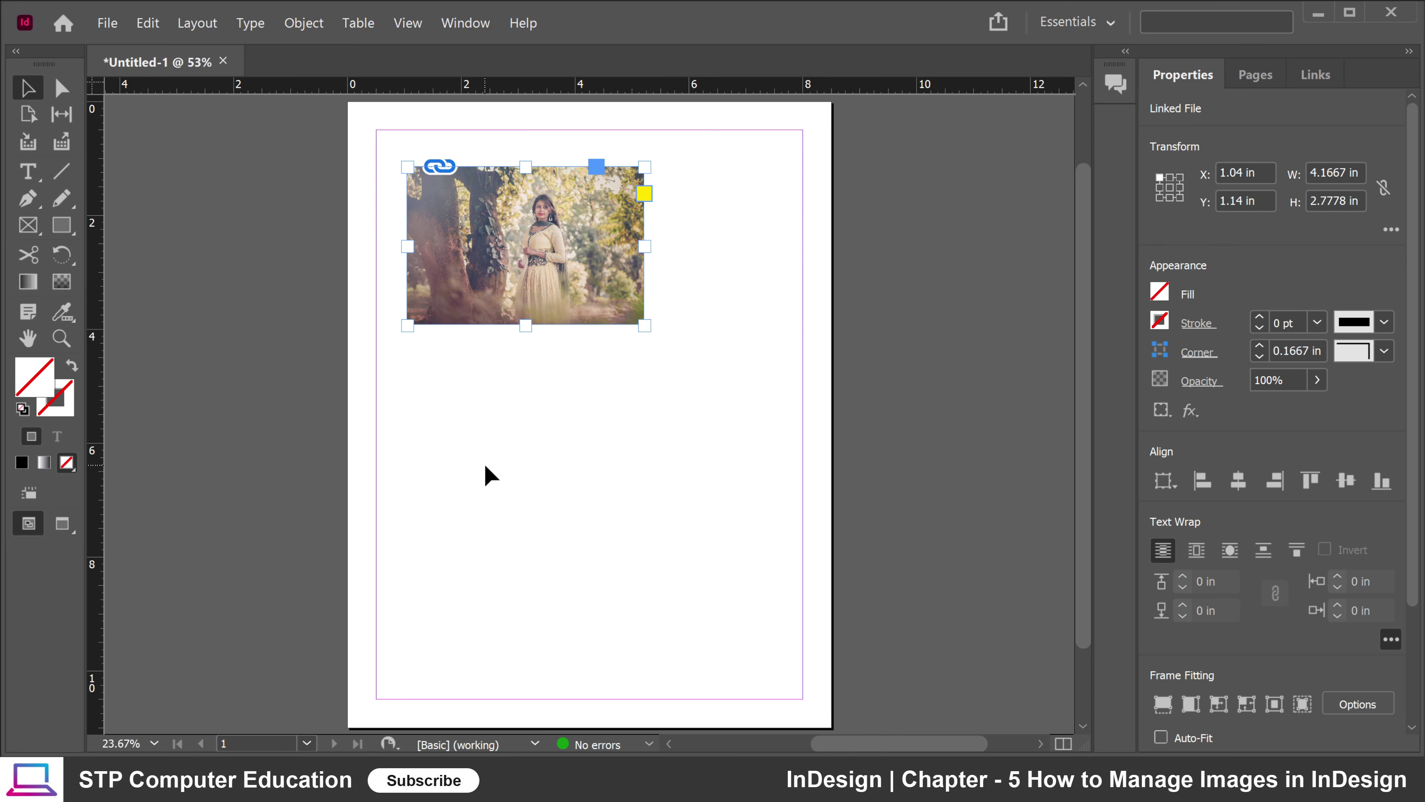
Step: Draw an empty rectangular picture frame below the photo, about 5.15 in wide by 4.4 in high
{"action": "left_click", "coordinate": [26, 231]}
{"action": "left_click_drag", "start_coordinate": [467, 375], "coordinate": [760, 625]}
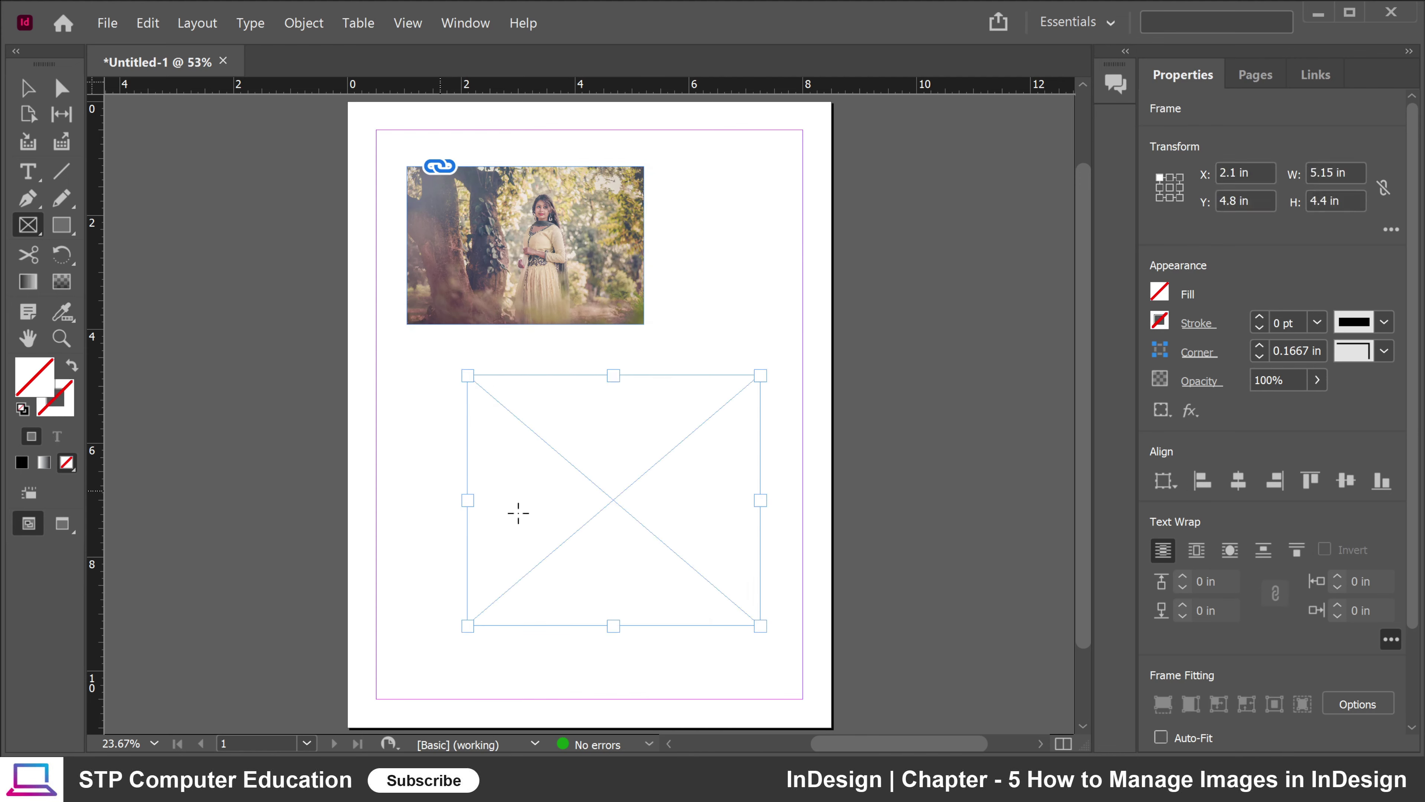
{"action": "left_click", "coordinate": [26, 88]}
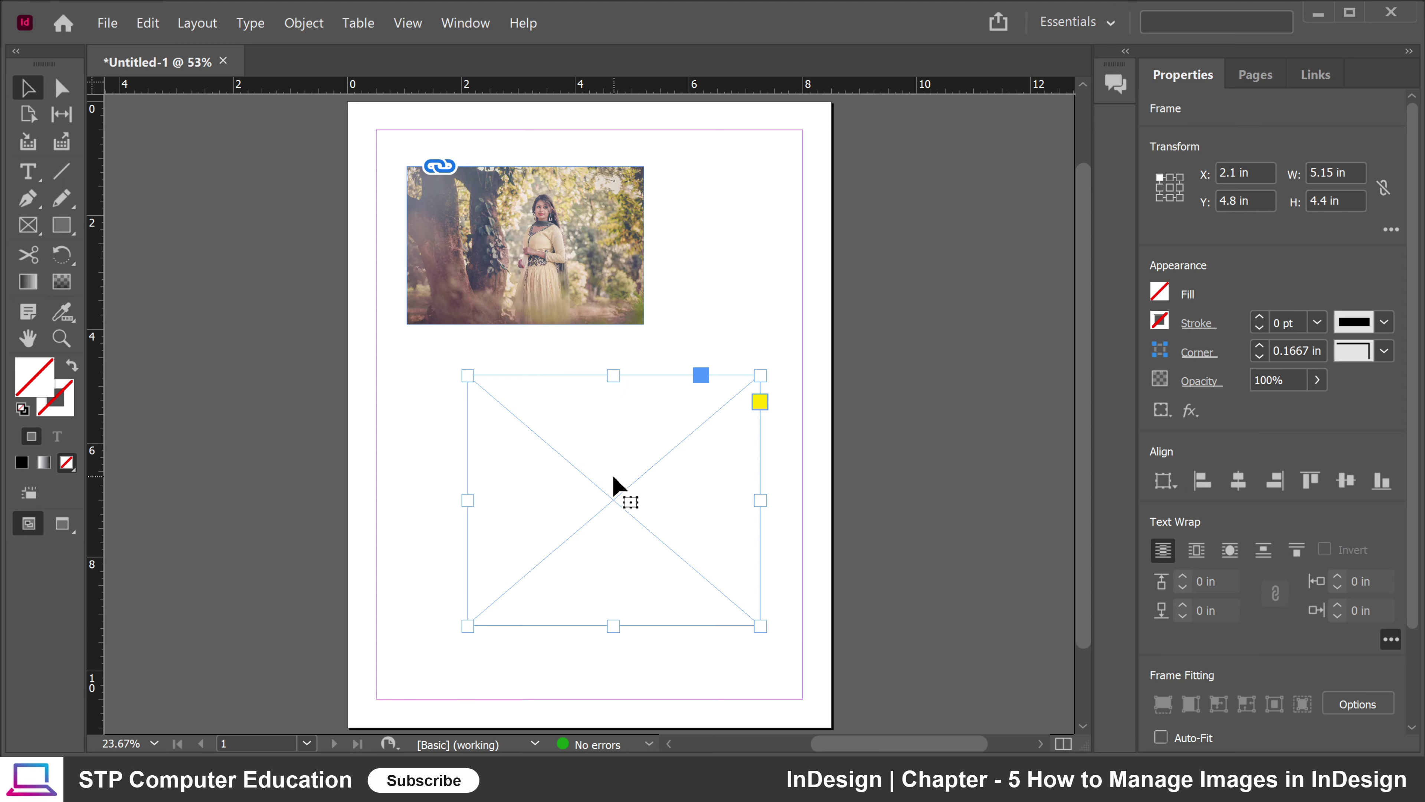
Step: Try placing the landscape mountain image in the empty frame, and undo the placement
{"action": "left_click", "coordinate": [107, 23]}
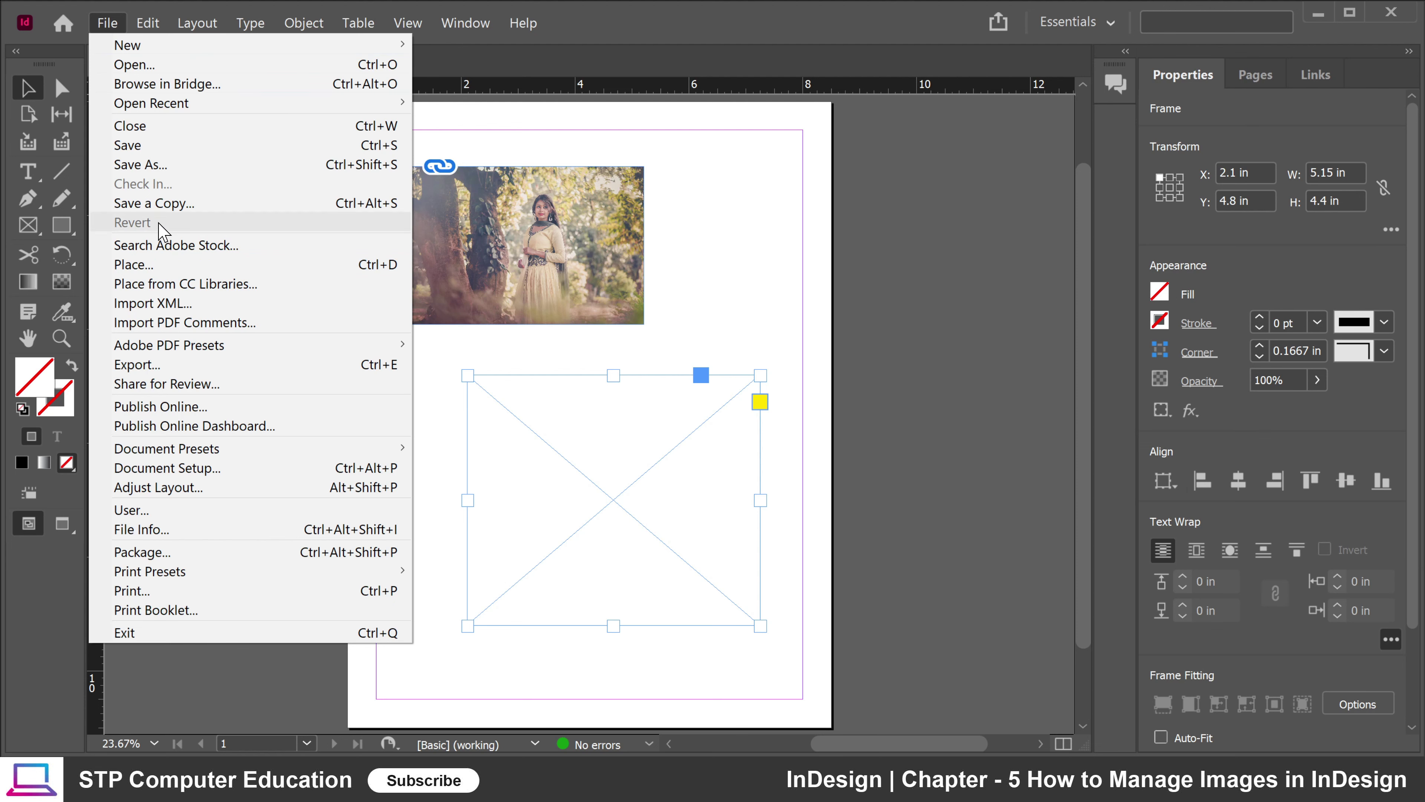
{"action": "left_click", "coordinate": [265, 266]}
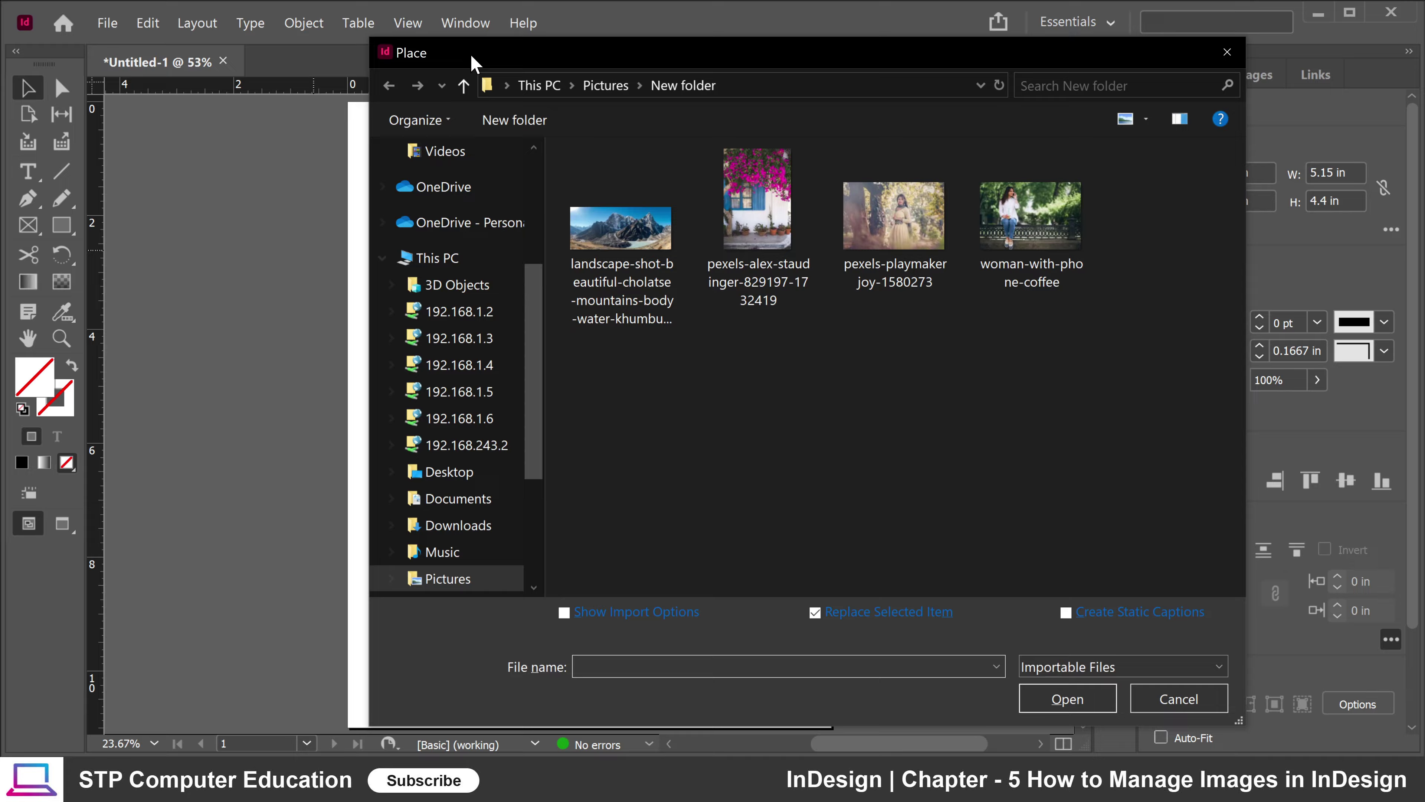
{"action": "left_click_drag", "start_coordinate": [473, 65], "coordinate": [223, 64]}
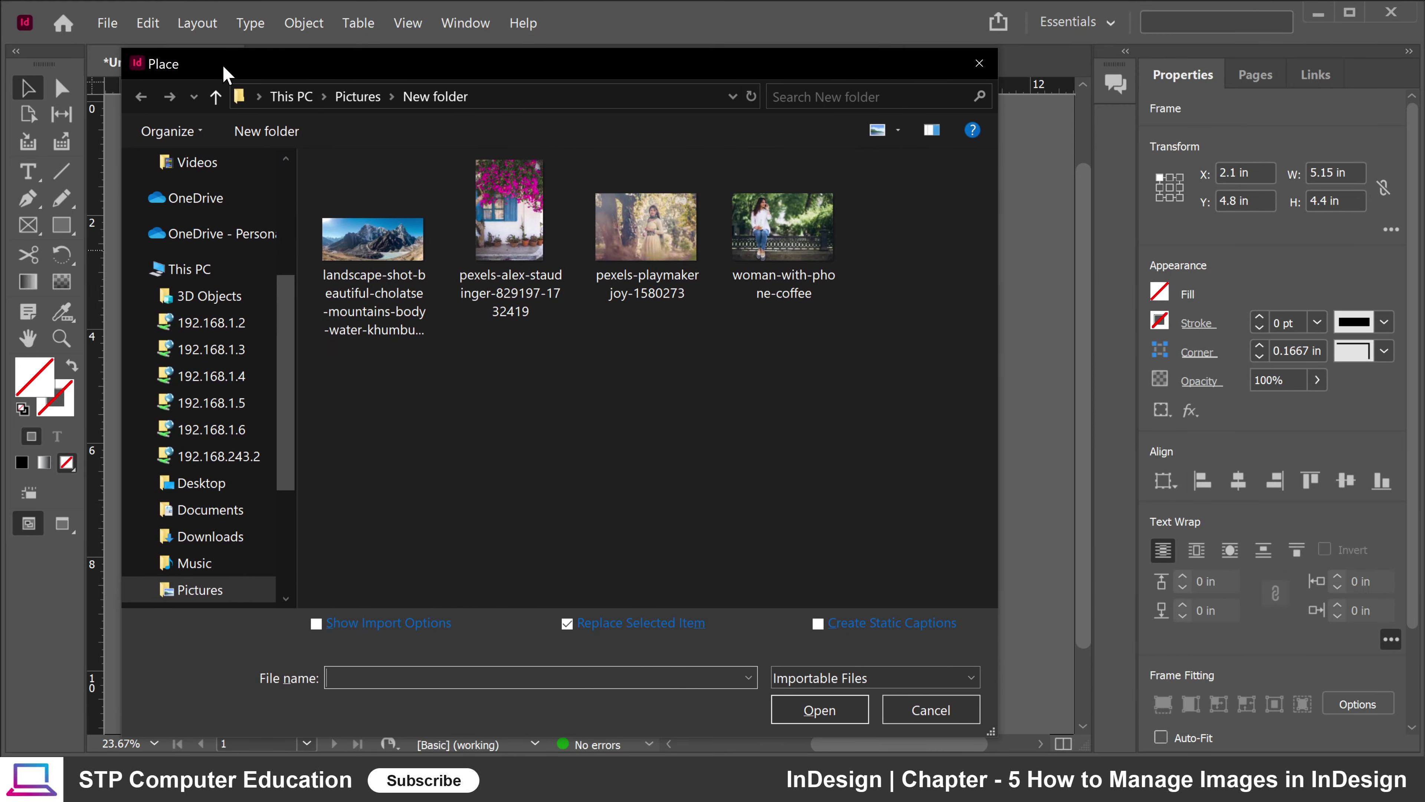
{"action": "left_click", "coordinate": [400, 253]}
{"action": "left_click", "coordinate": [819, 709]}
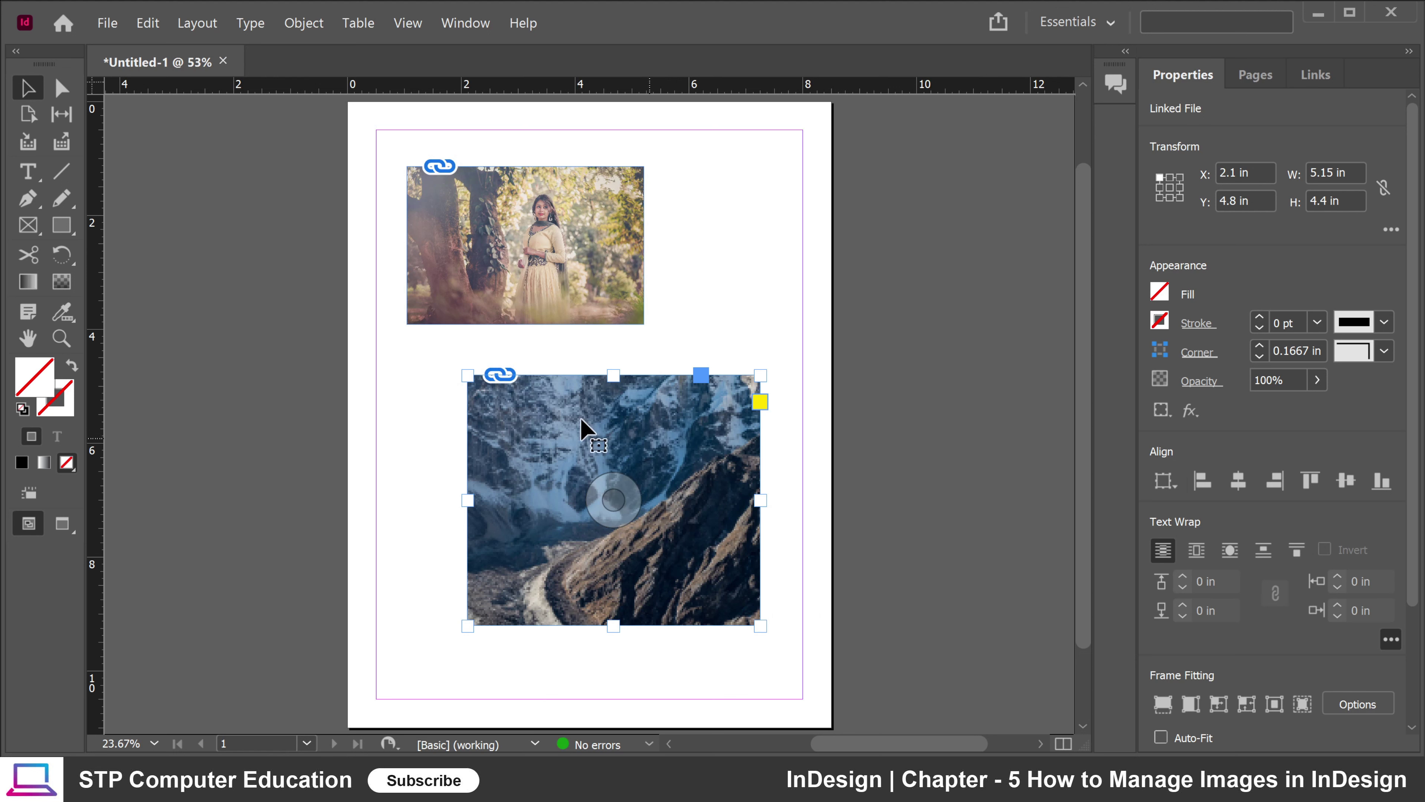
{"action": "key", "text": "ctrl+z"}
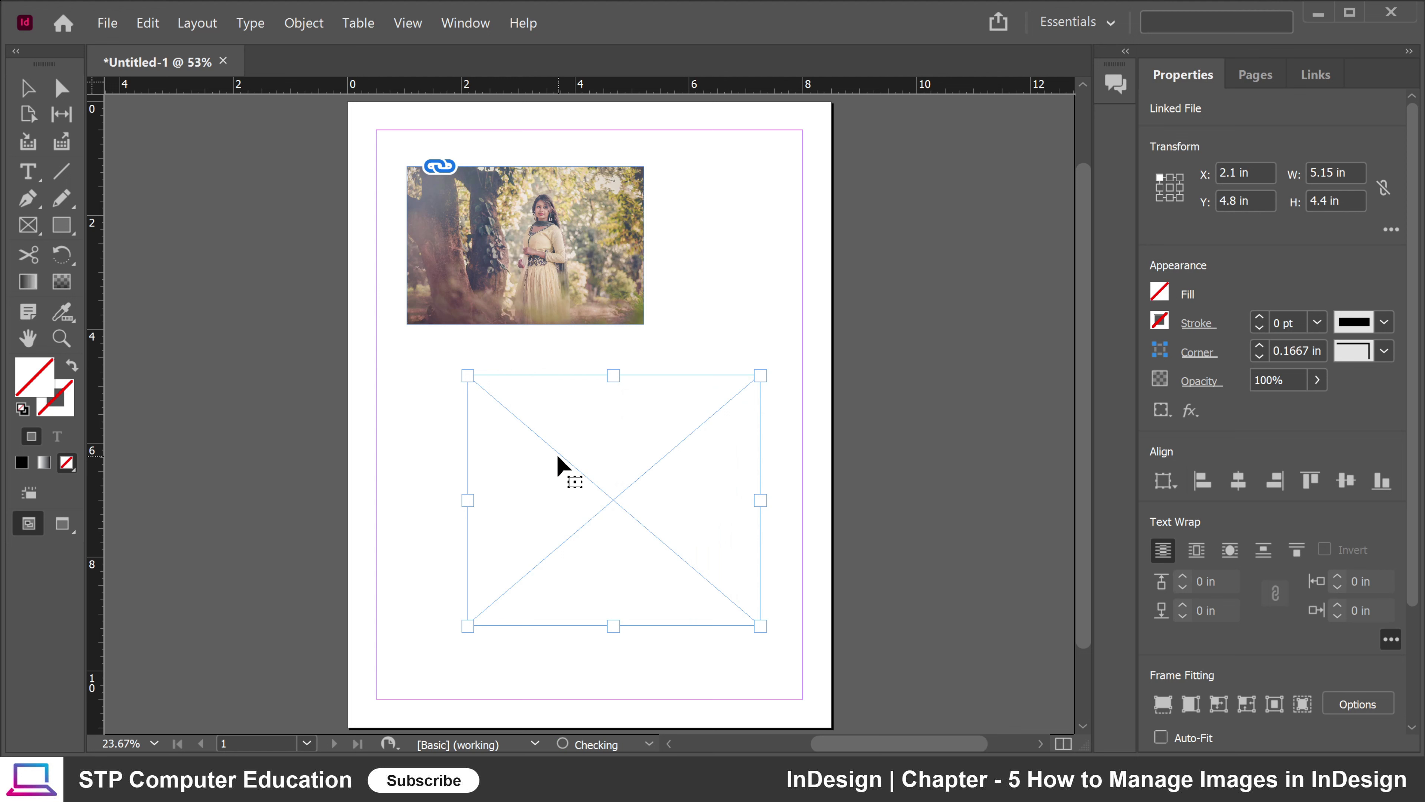
{"action": "key", "text": "Escape"}
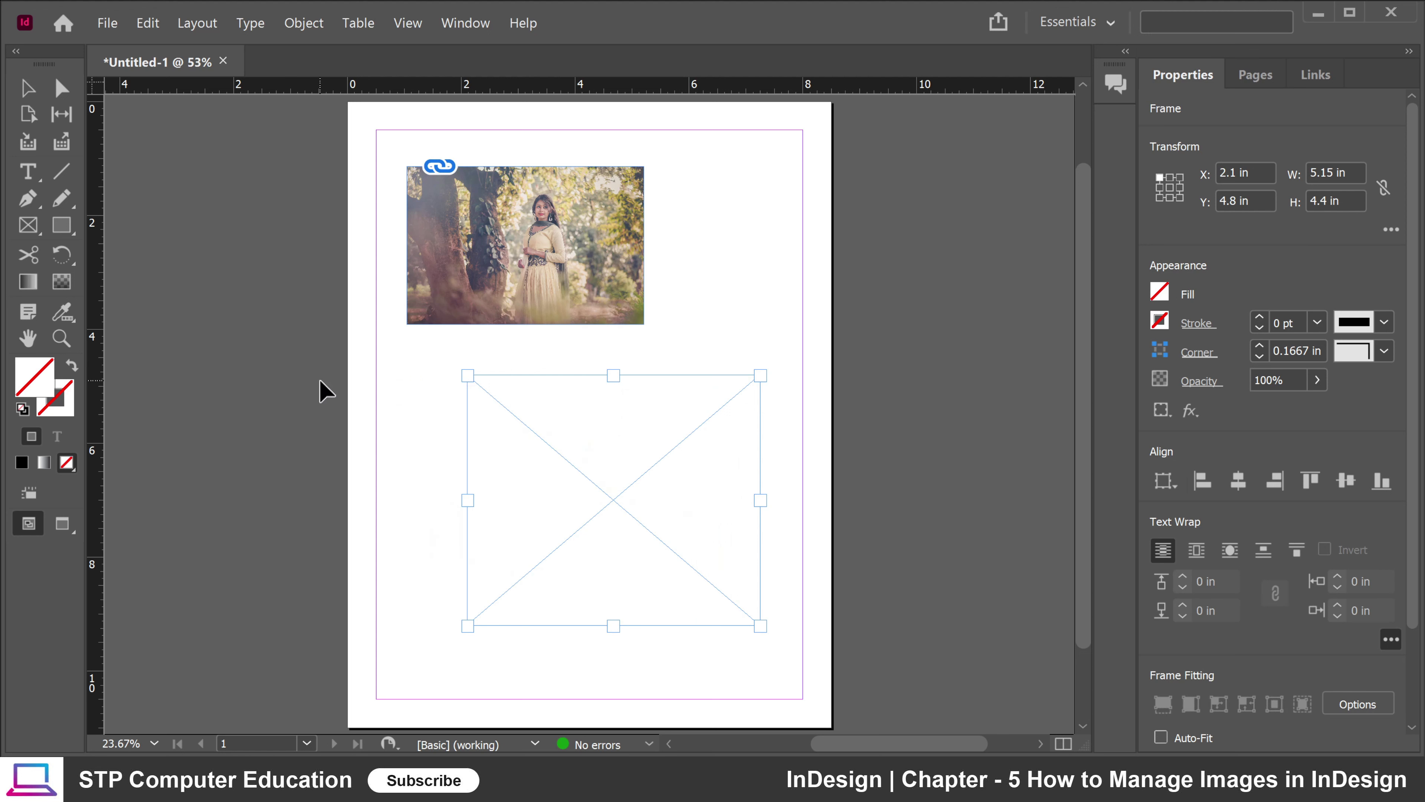
Step: Move the empty frame to about X 1.42 in, Y 4.56 in and place the landscape mountain image in it
{"action": "left_click_drag", "start_coordinate": [600, 434], "coordinate": [562, 419]}
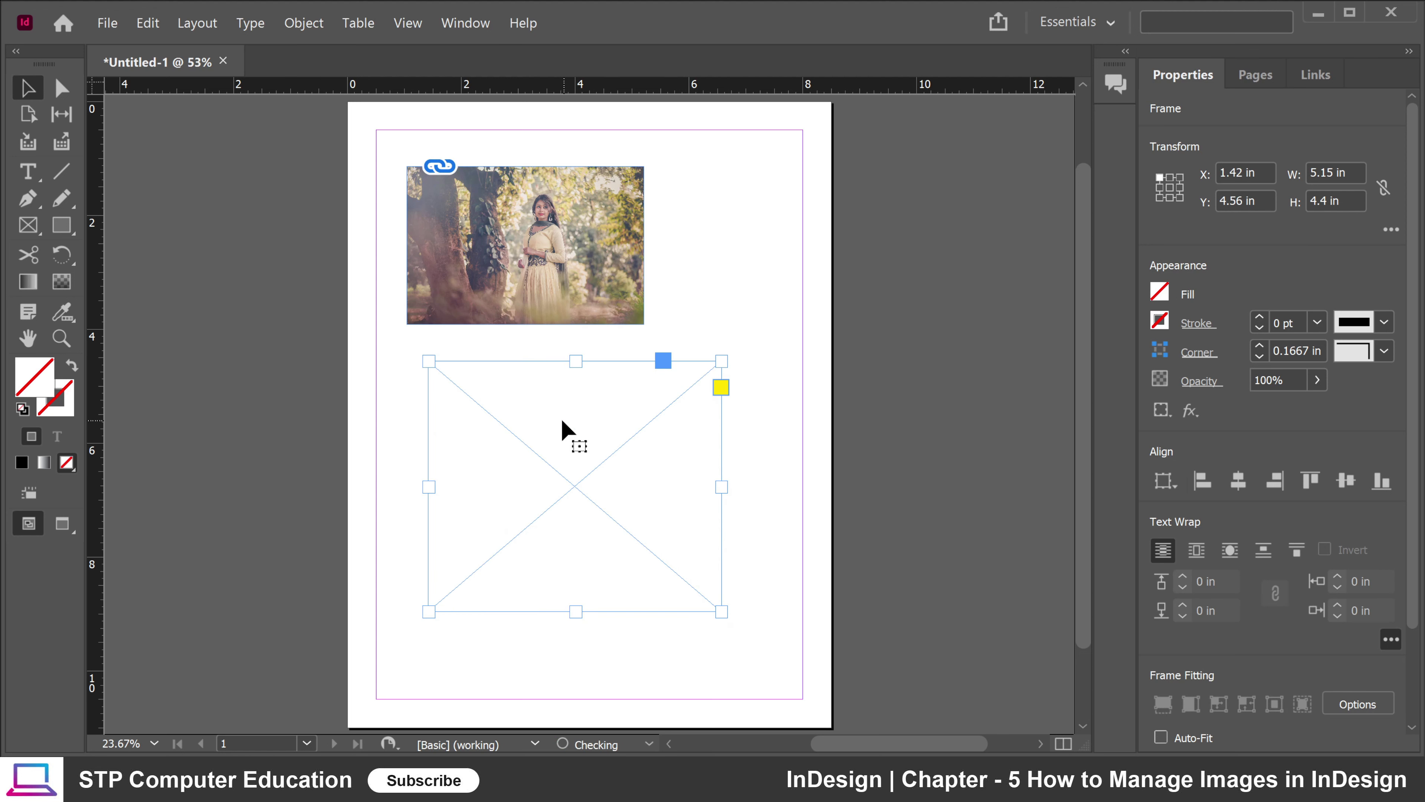
{"action": "left_click", "coordinate": [748, 314]}
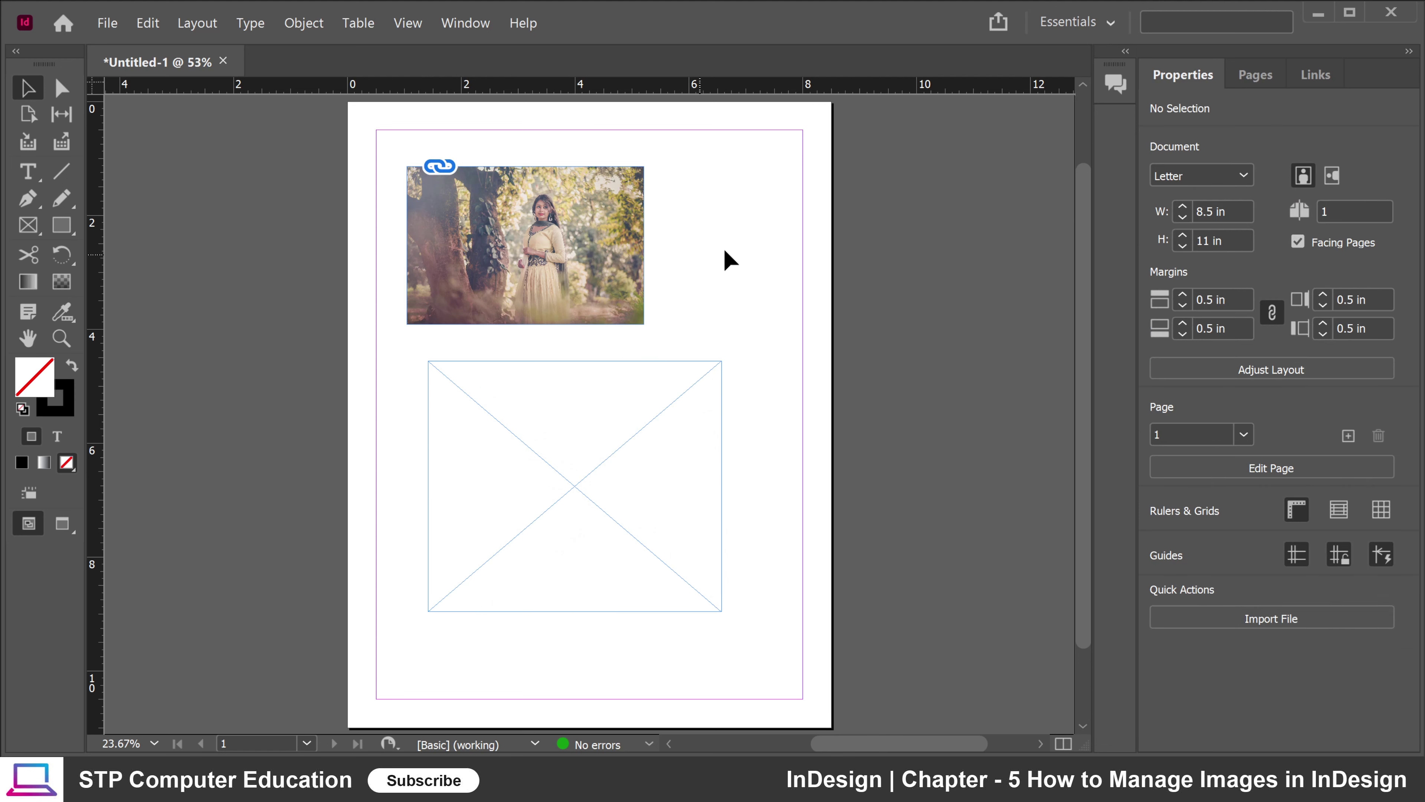
{"action": "left_click", "coordinate": [570, 417]}
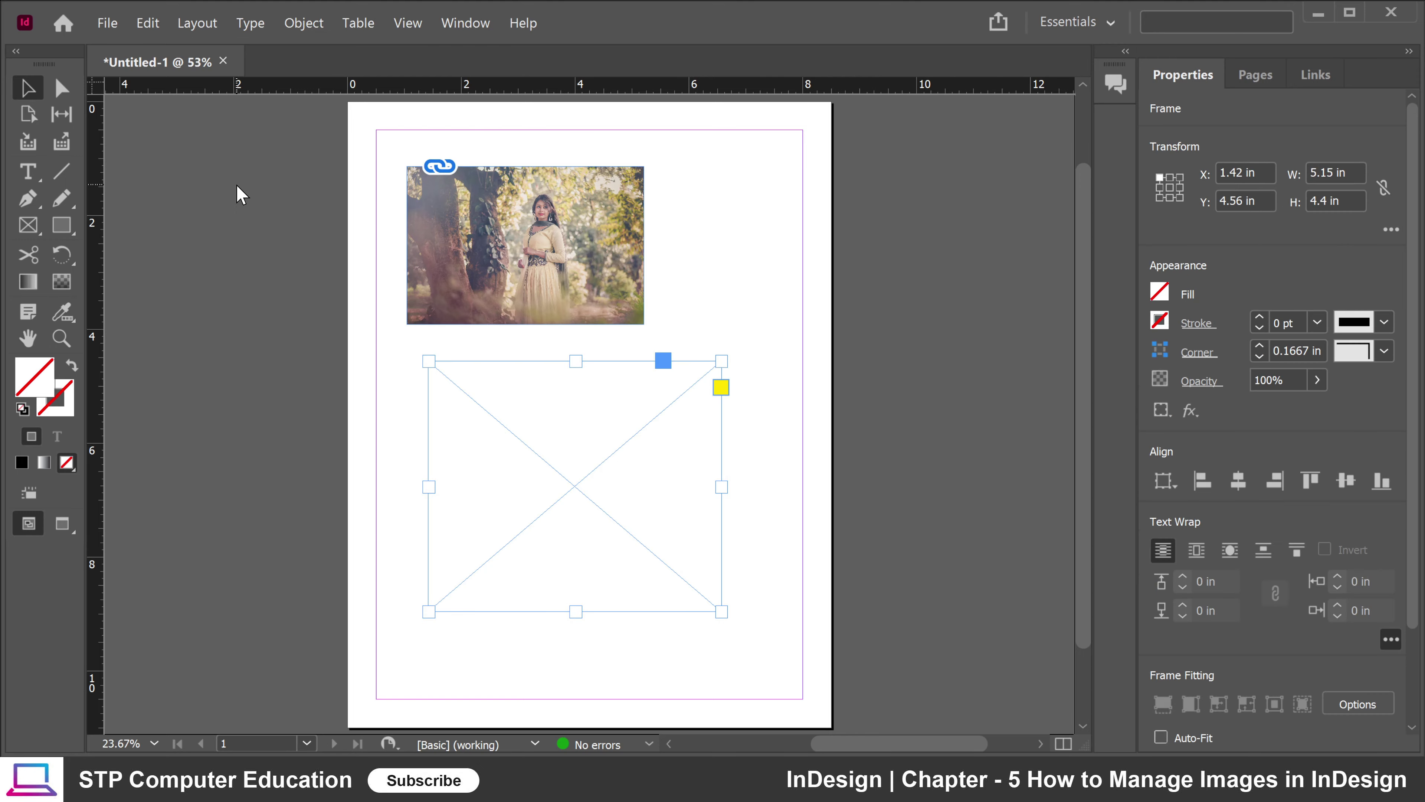
{"action": "key", "text": "ctrl+d"}
{"action": "left_click", "coordinate": [611, 247]}
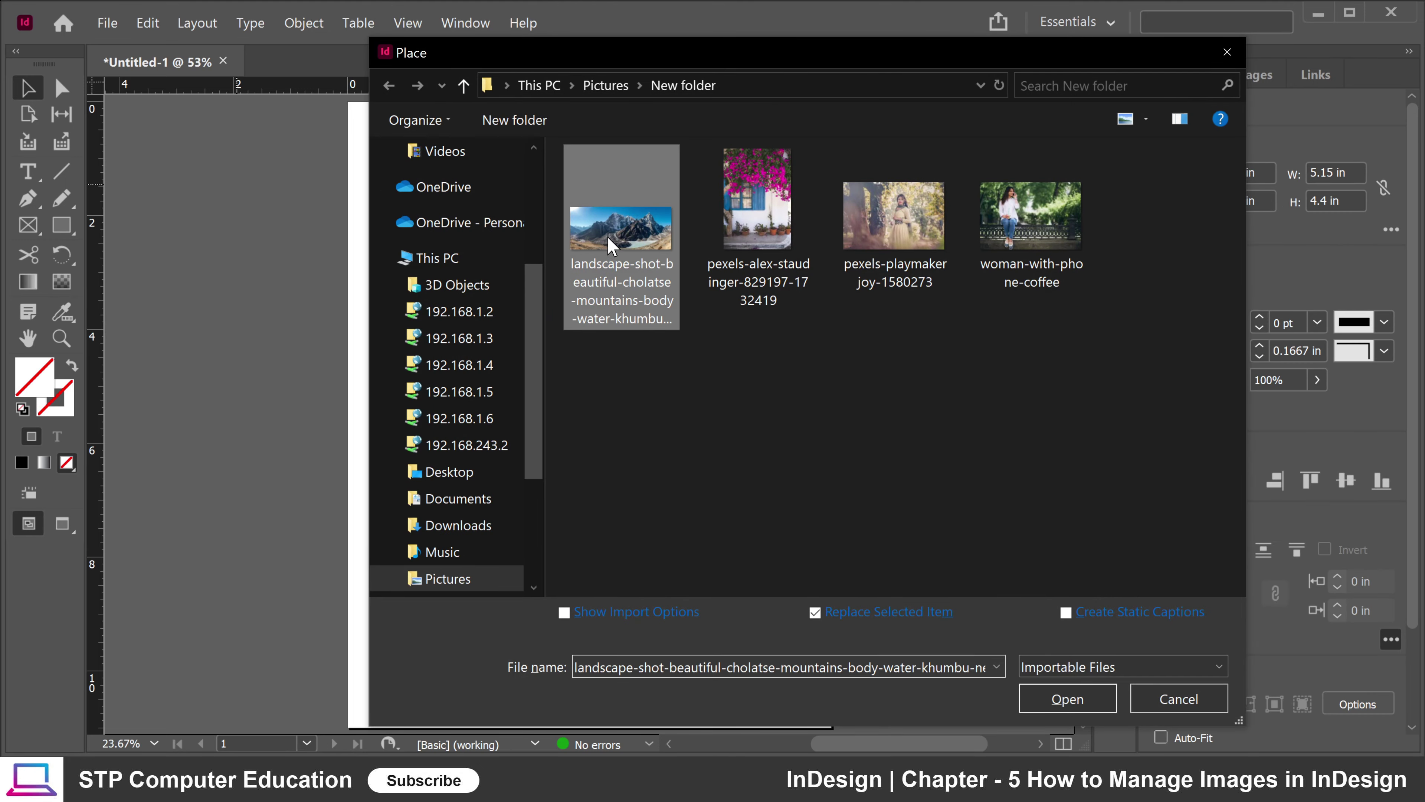
{"action": "left_click", "coordinate": [1036, 696]}
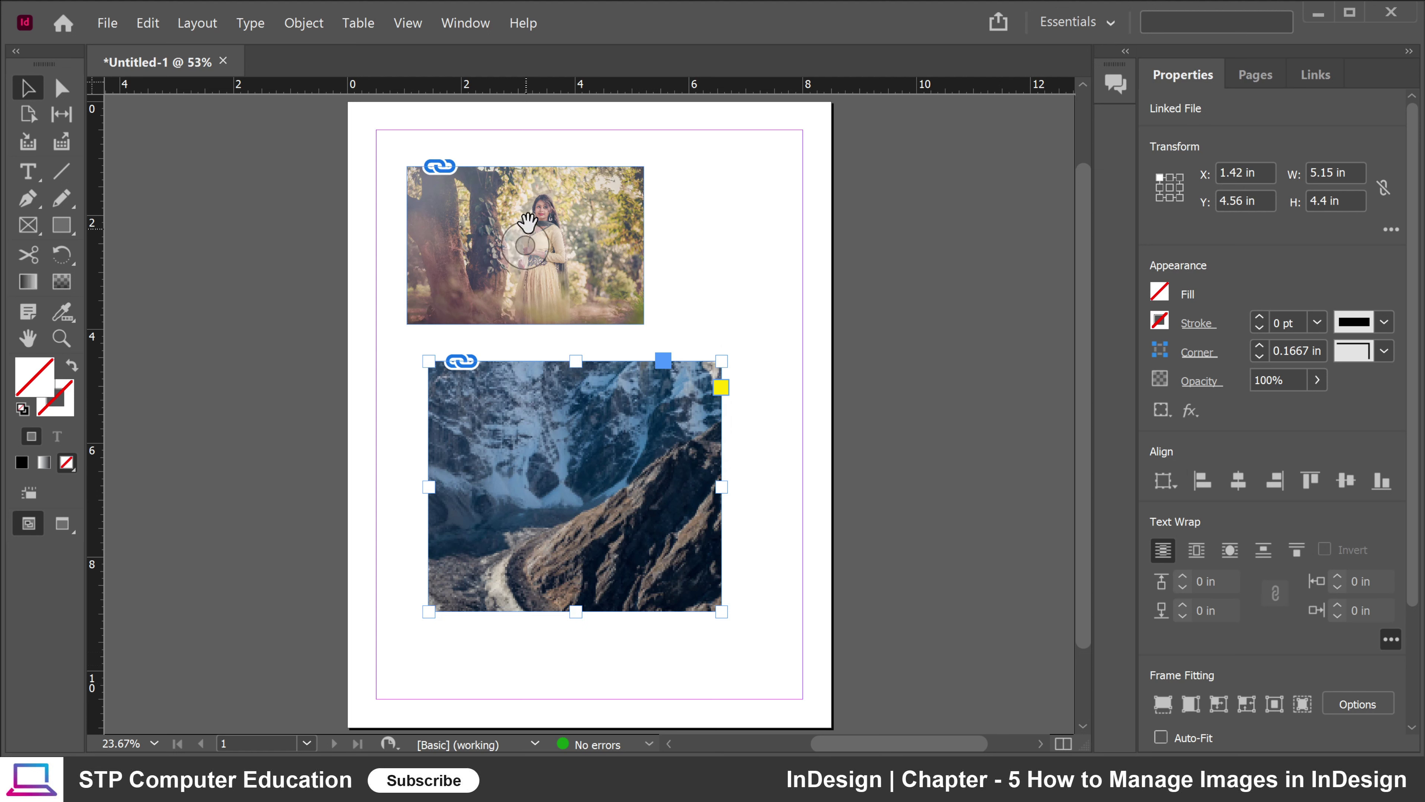
Step: Delete the photo of the woman and move the mountain picture frame up to about X 1.34 in, Y 1.42 in
{"action": "left_click", "coordinate": [545, 205]}
{"action": "key", "text": "Delete"}
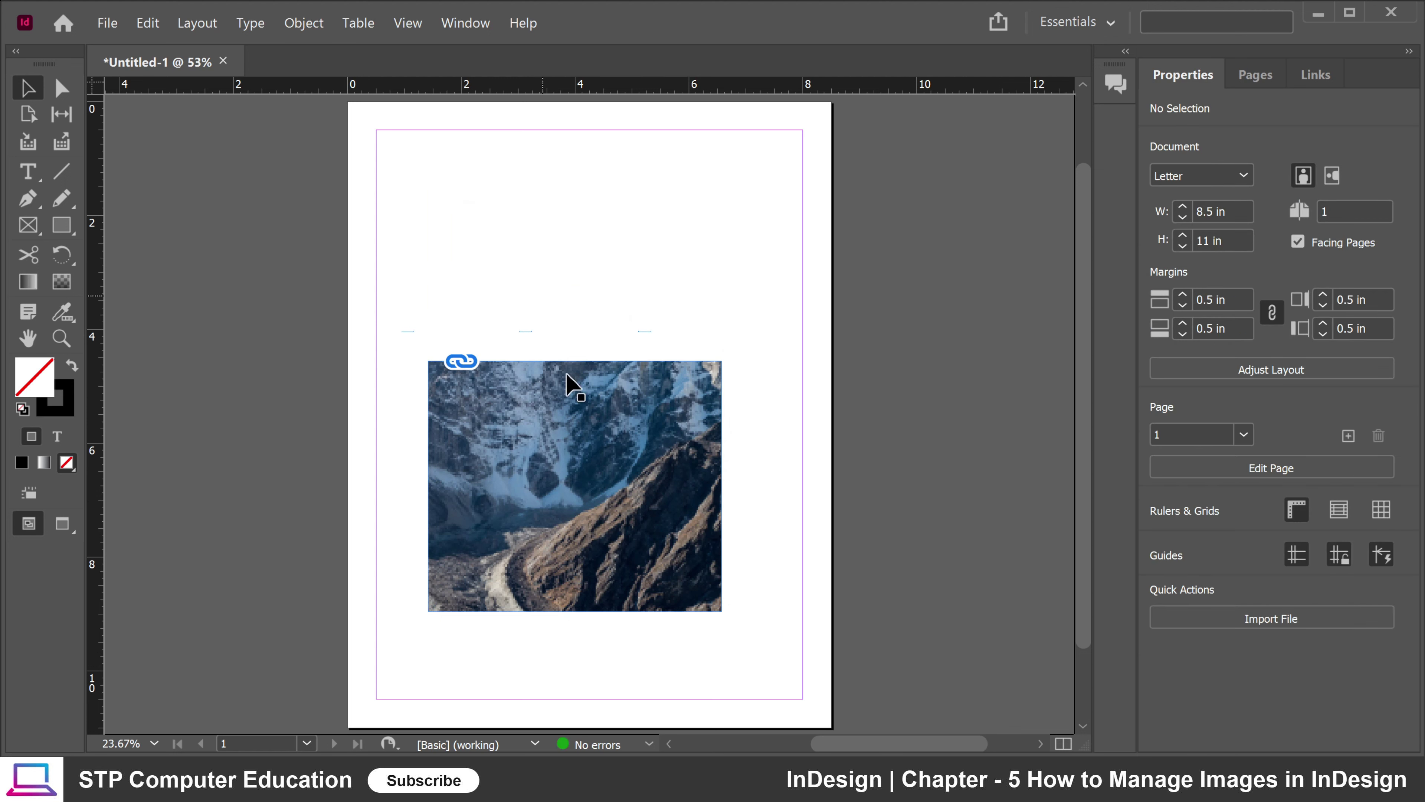
{"action": "left_click", "coordinate": [640, 482]}
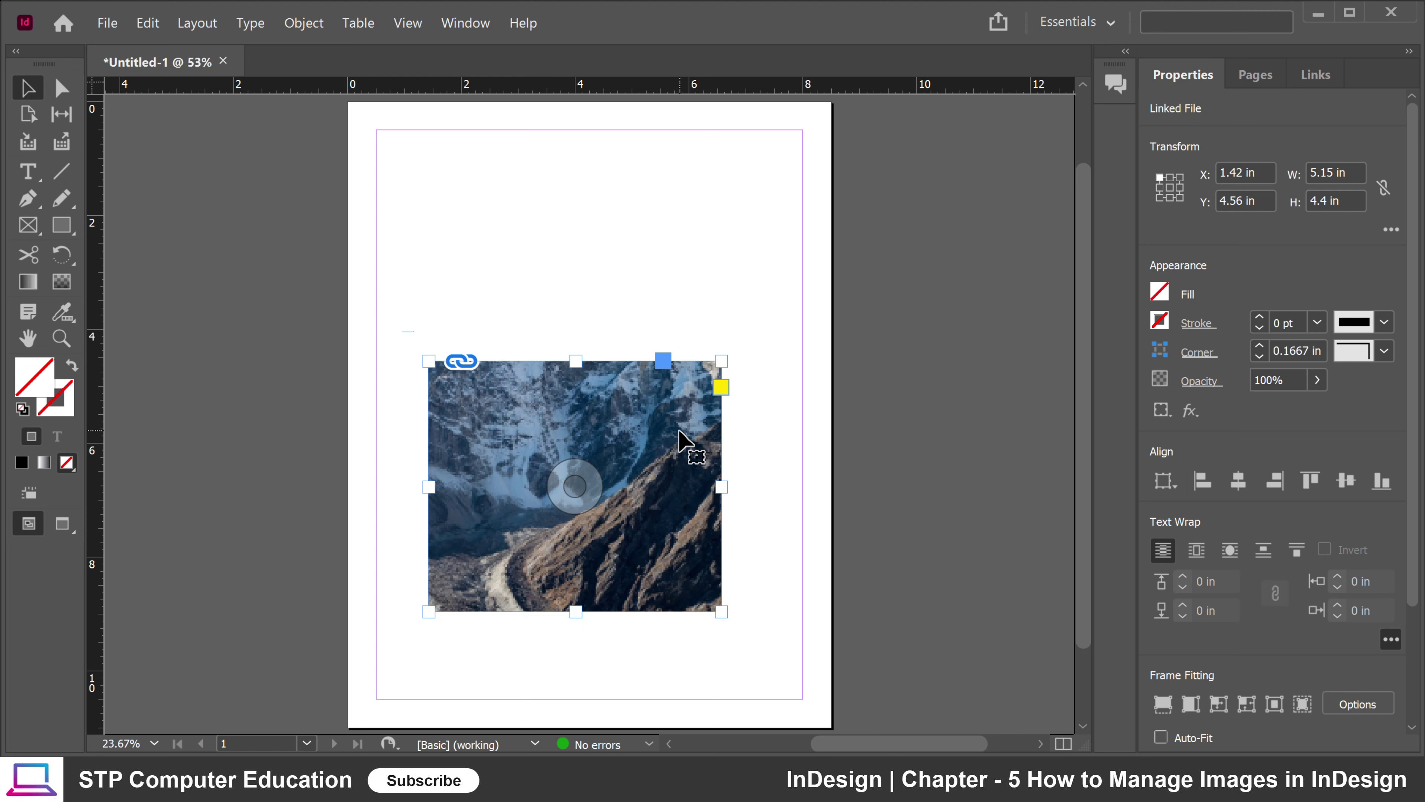
{"action": "left_click_drag", "start_coordinate": [576, 421], "coordinate": [571, 239]}
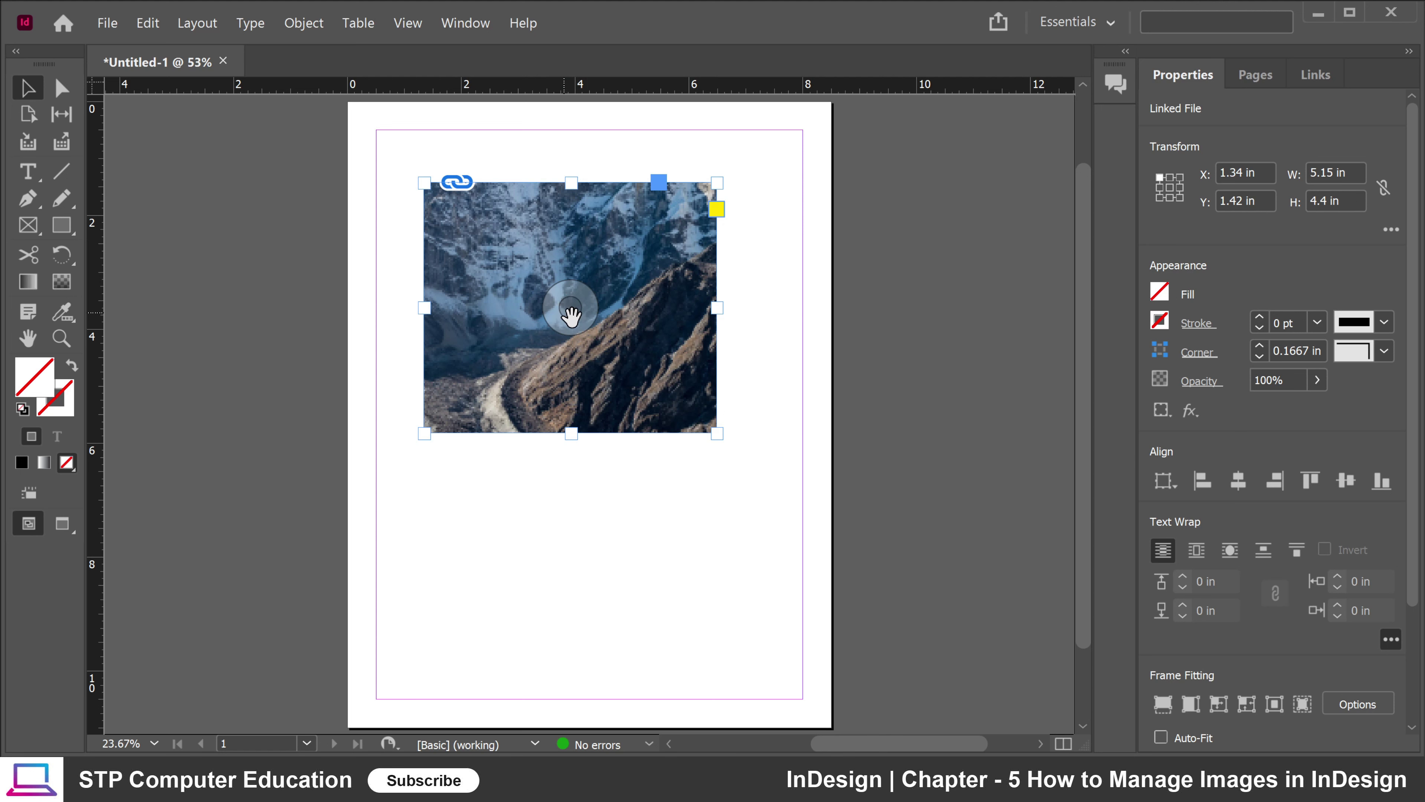
Step: Reposition the mountain image inside its frame, to a content offset of about X 0.66 in, Y -3.2 in
{"action": "left_click_drag", "start_coordinate": [573, 305], "coordinate": [1002, 301]}
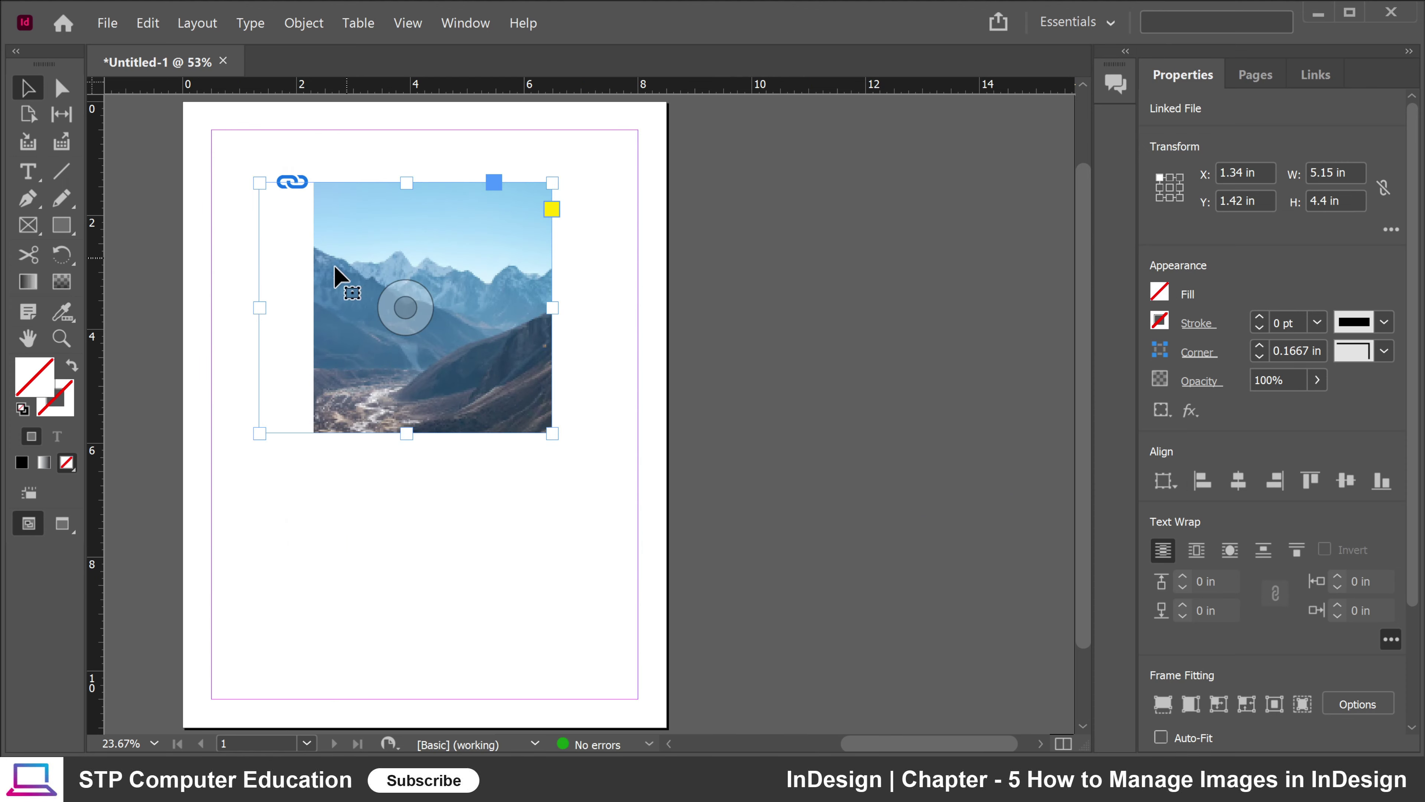
{"action": "mouse_move", "coordinate": [405, 308]}
{"action": "left_mouse_down"}
{"action": "mouse_move", "coordinate": [423, 437]}
{"action": "mouse_move", "coordinate": [404, 376]}
{"action": "mouse_move", "coordinate": [413, 228]}
{"action": "mouse_move", "coordinate": [446, 360]}
{"action": "mouse_move", "coordinate": [405, 309]}
{"action": "mouse_move", "coordinate": [398, 325]}
{"action": "mouse_move", "coordinate": [405, 309]}
{"action": "mouse_move", "coordinate": [398, 362]}
{"action": "mouse_move", "coordinate": [402, 314]}
{"action": "left_mouse_up"}
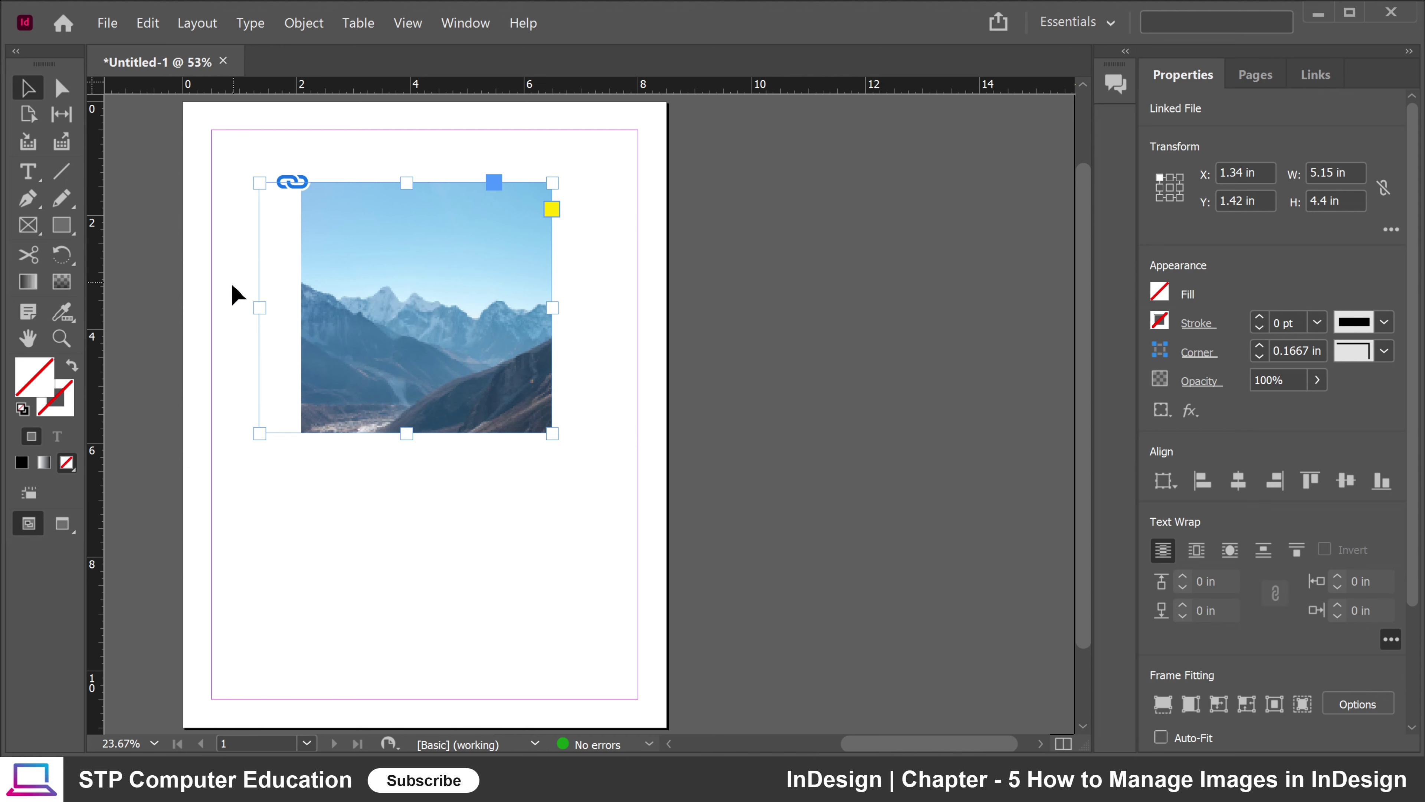
{"action": "double_click", "coordinate": [427, 241]}
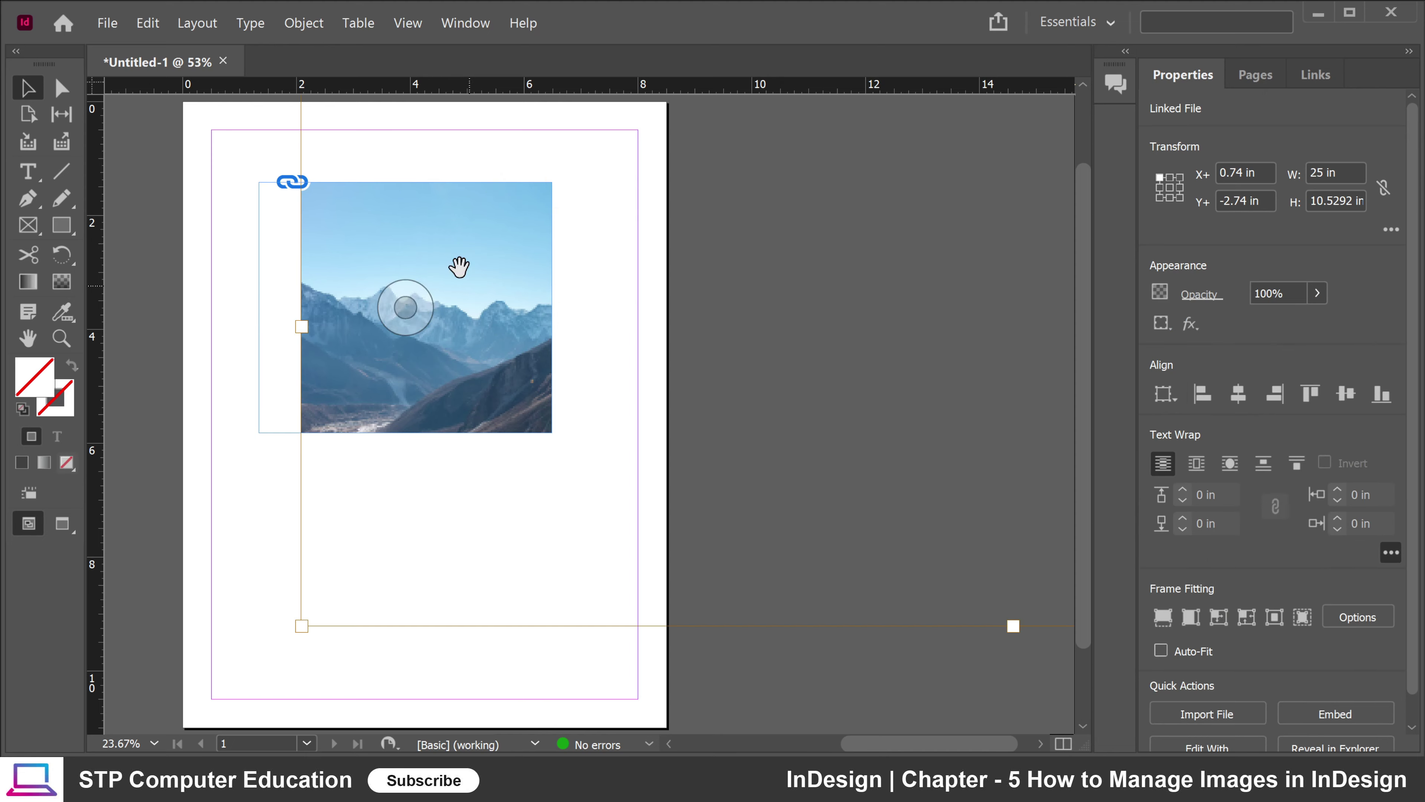
{"action": "left_click_drag", "start_coordinate": [503, 270], "coordinate": [413, 310]}
{"action": "left_click_drag", "start_coordinate": [379, 367], "coordinate": [457, 306]}
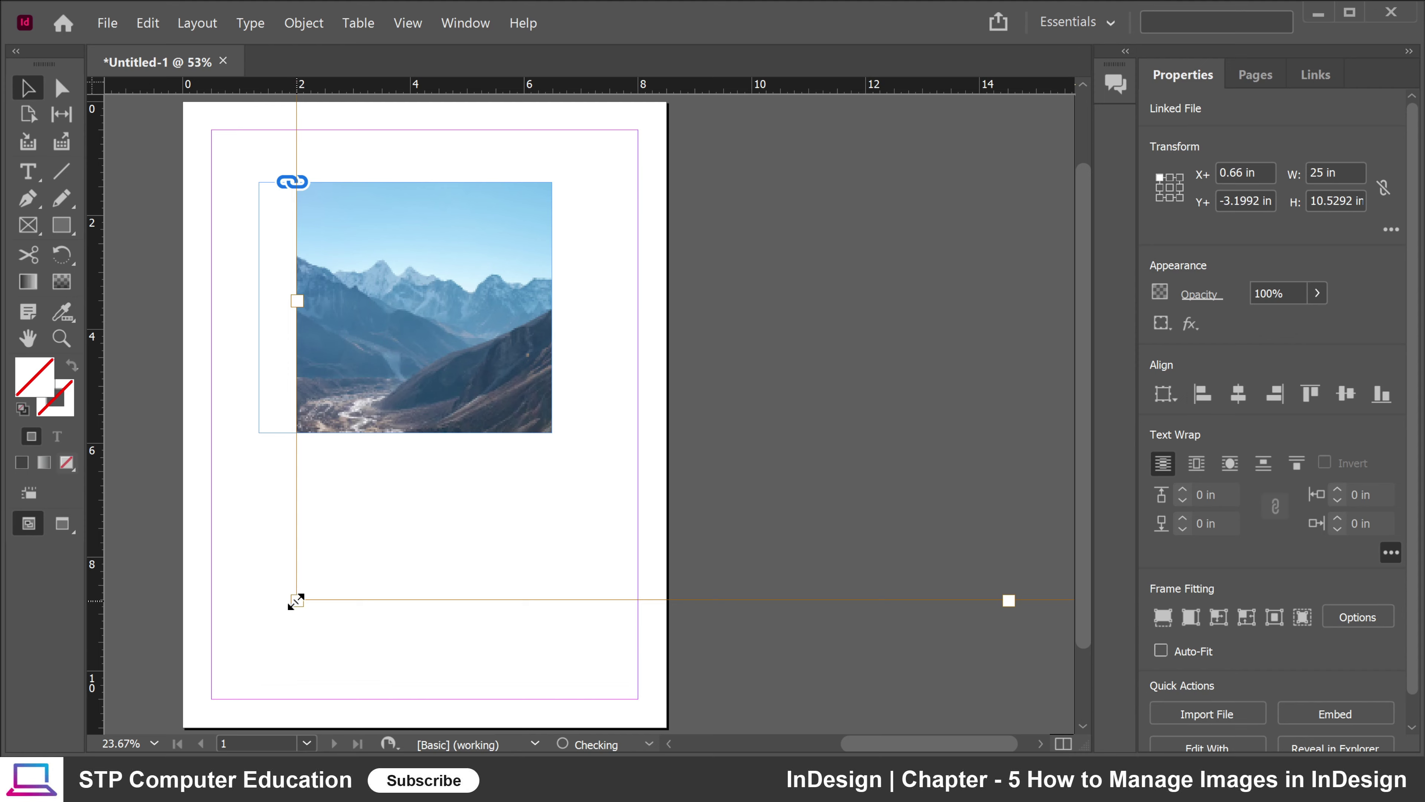
Step: Shrink the mountain image inside its frame to about 4.38 in by 3.22 in and bring it near the frame's centre
{"action": "left_click_drag", "start_coordinate": [296, 601], "coordinate": [474, 347]}
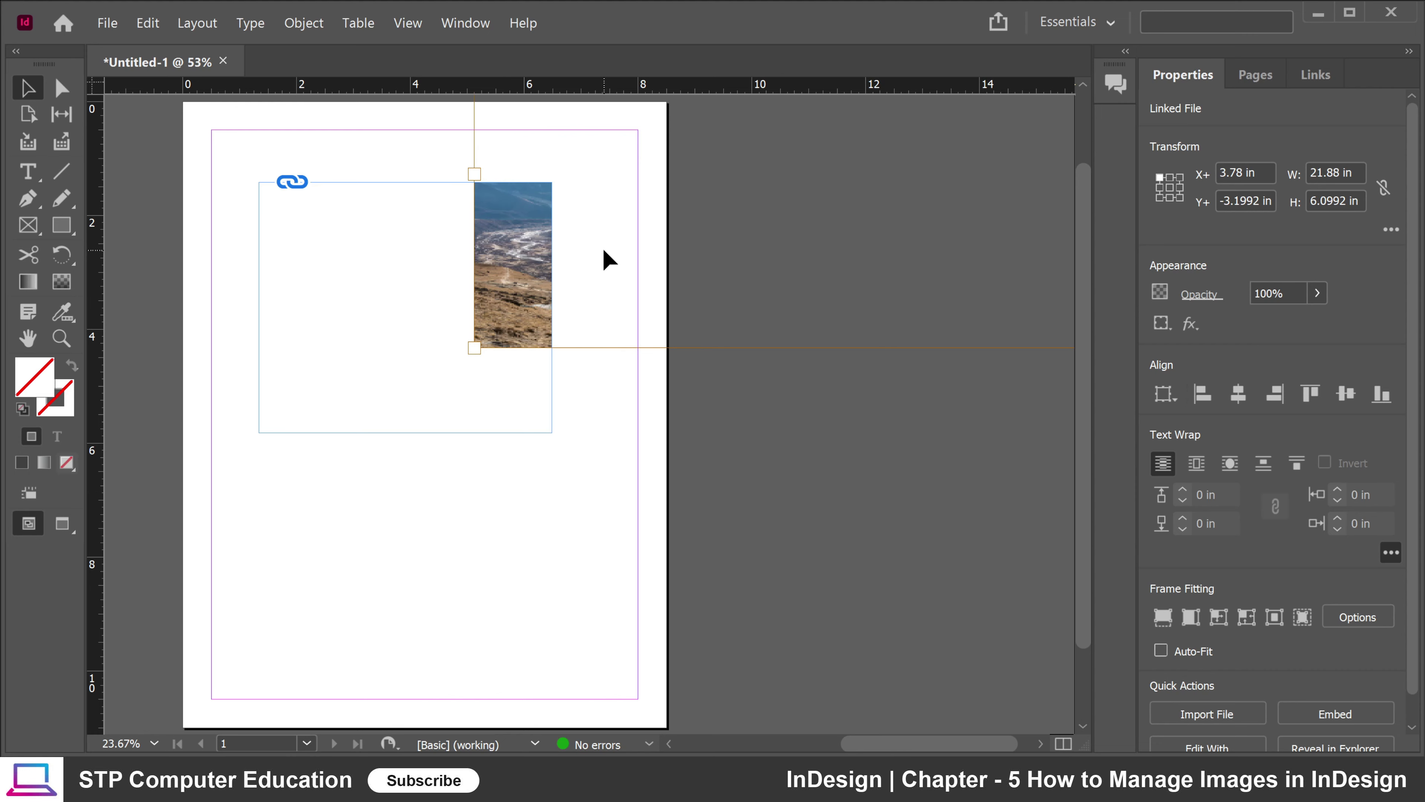
{"action": "left_click_drag", "start_coordinate": [517, 220], "coordinate": [335, 351]}
{"action": "left_click_drag", "start_coordinate": [292, 478], "coordinate": [467, 313]}
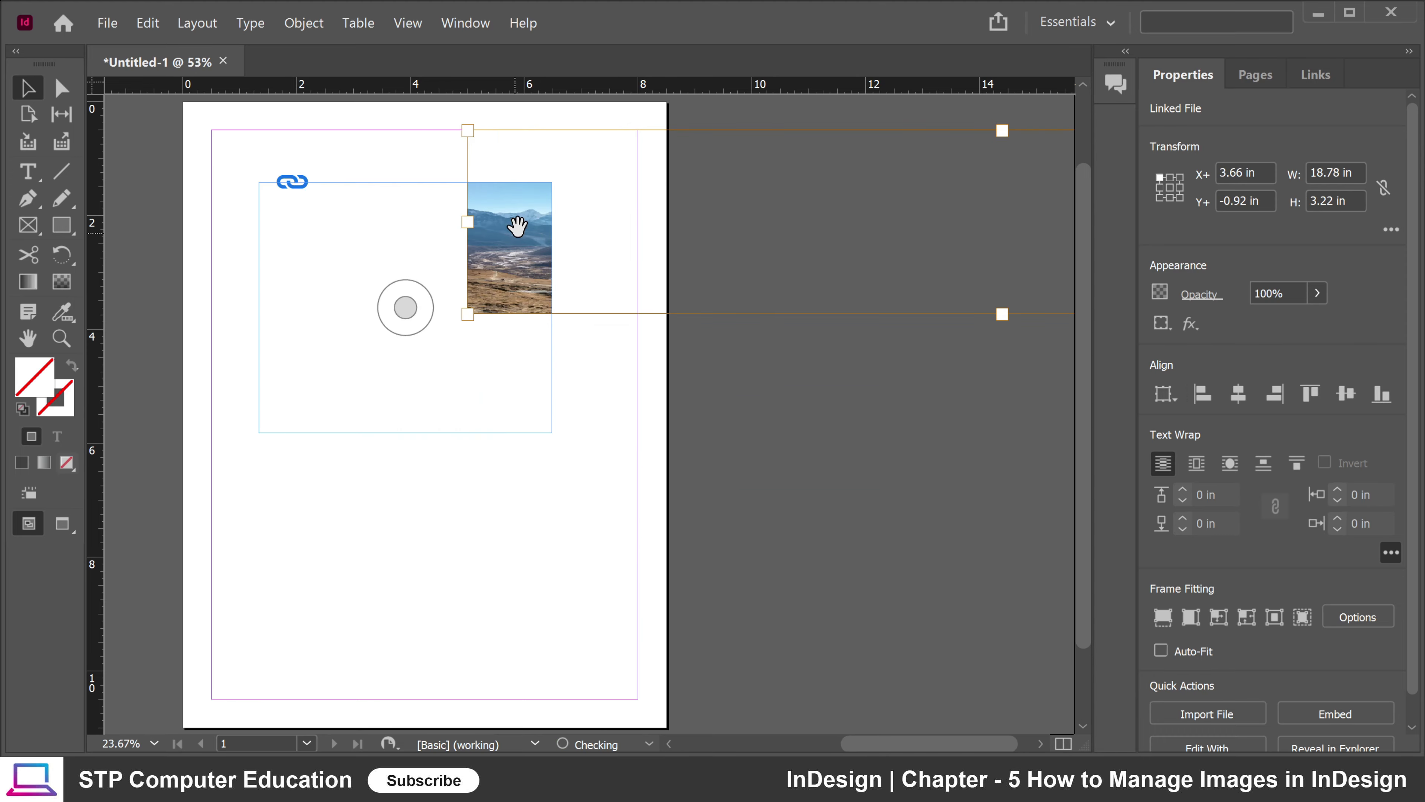
{"action": "left_click_drag", "start_coordinate": [517, 244], "coordinate": [346, 355]}
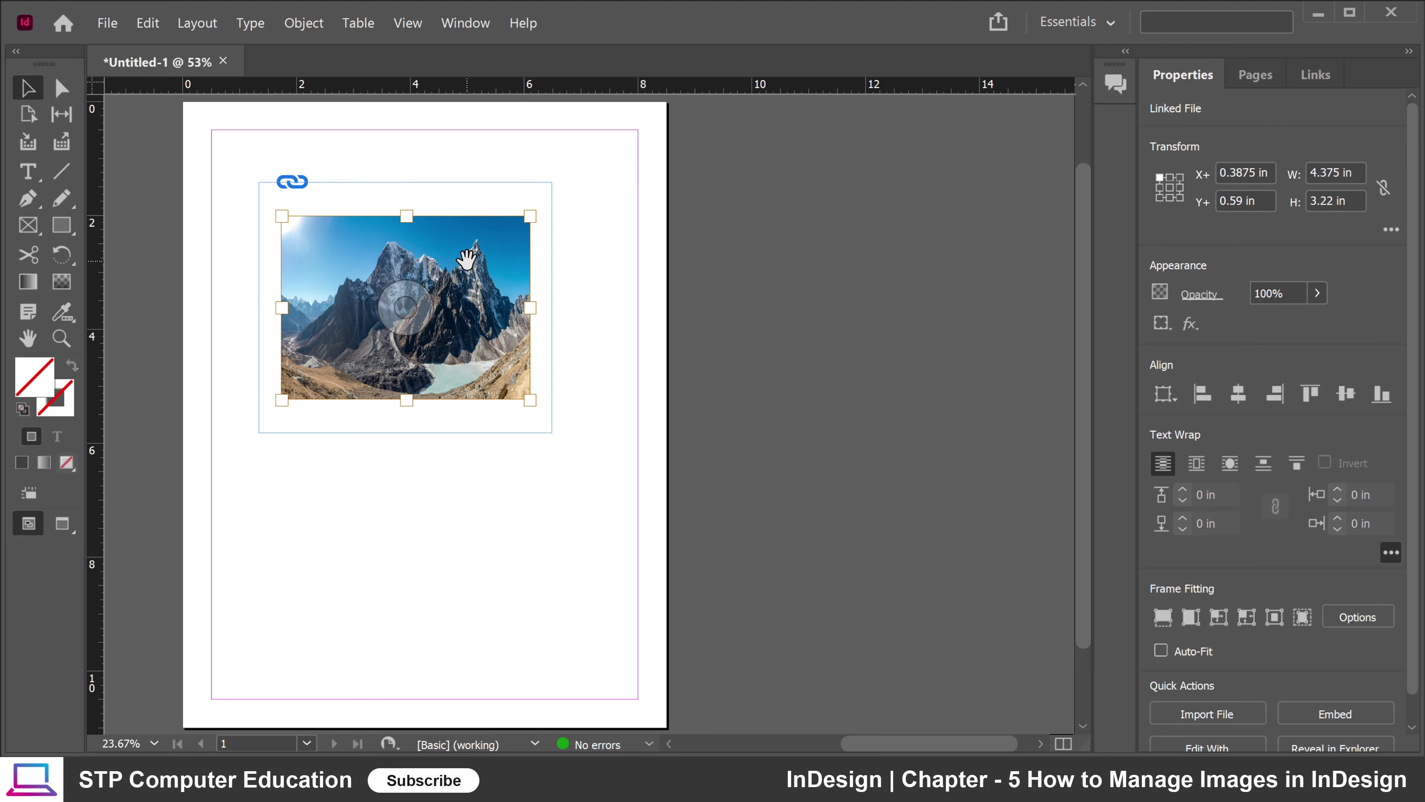
Step: Enlarge the mountain image to about 6.09 in by 4.89 in and reposition it to cover the whole frame
{"action": "mouse_move", "coordinate": [466, 259]}
{"action": "left_mouse_down"}
{"action": "mouse_move", "coordinate": [484, 248]}
{"action": "mouse_move", "coordinate": [533, 300]}
{"action": "mouse_move", "coordinate": [496, 345]}
{"action": "mouse_move", "coordinate": [381, 233]}
{"action": "mouse_move", "coordinate": [369, 265]}
{"action": "mouse_move", "coordinate": [548, 309]}
{"action": "mouse_move", "coordinate": [449, 269]}
{"action": "left_mouse_up"}
{"action": "left_click_drag", "start_coordinate": [553, 400], "coordinate": [651, 491]}
{"action": "left_click_drag", "start_coordinate": [493, 360], "coordinate": [432, 295]}
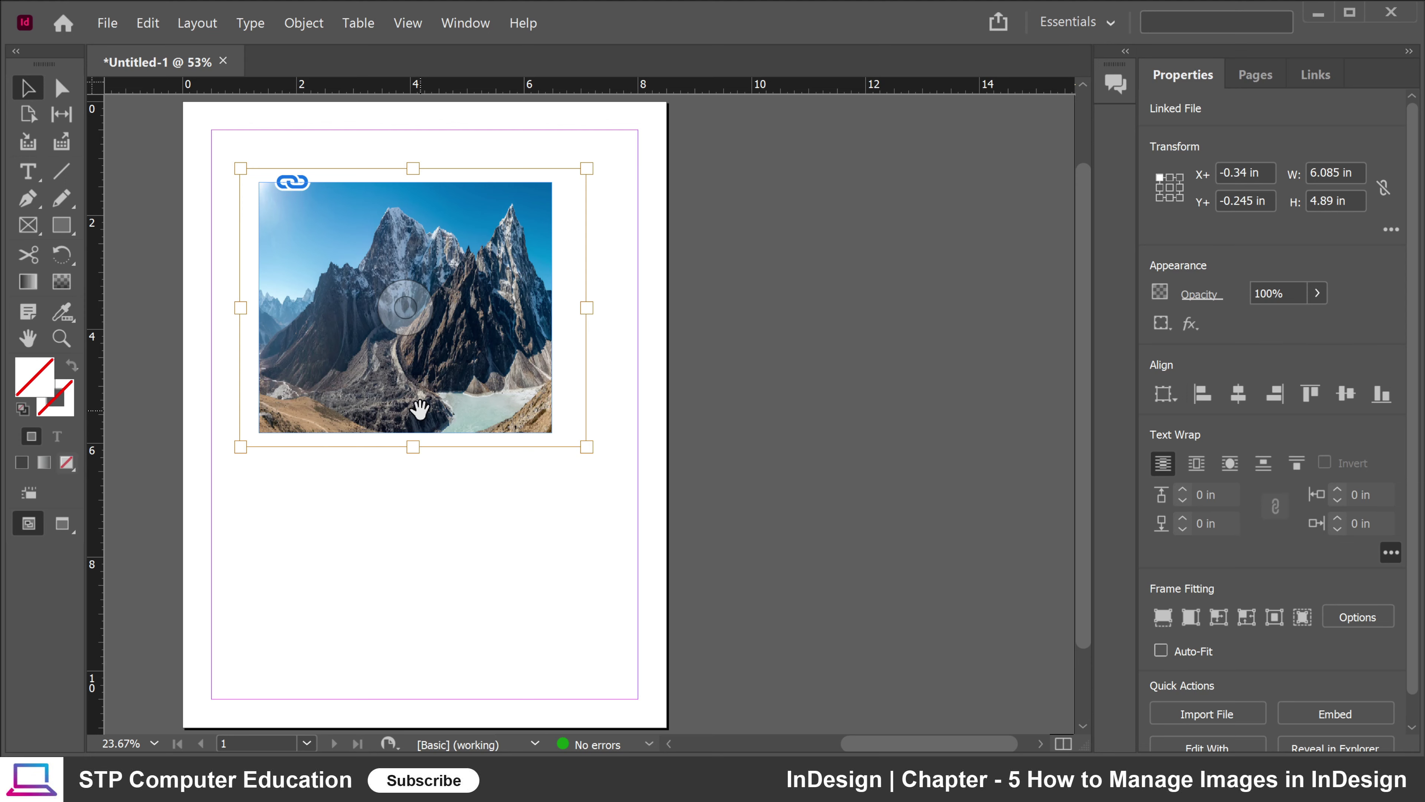
{"action": "left_click_drag", "start_coordinate": [488, 400], "coordinate": [416, 322]}
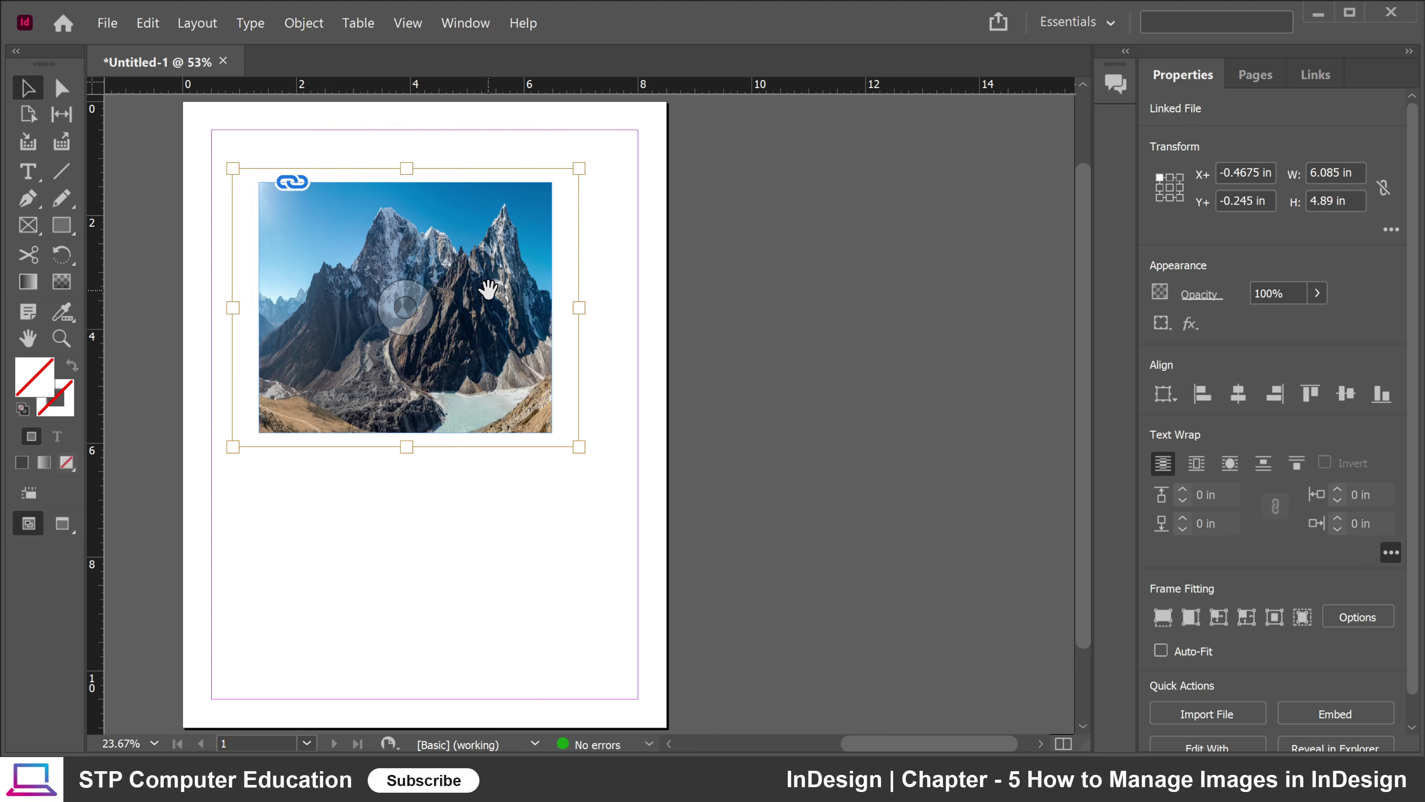
{"action": "left_click", "coordinate": [509, 494]}
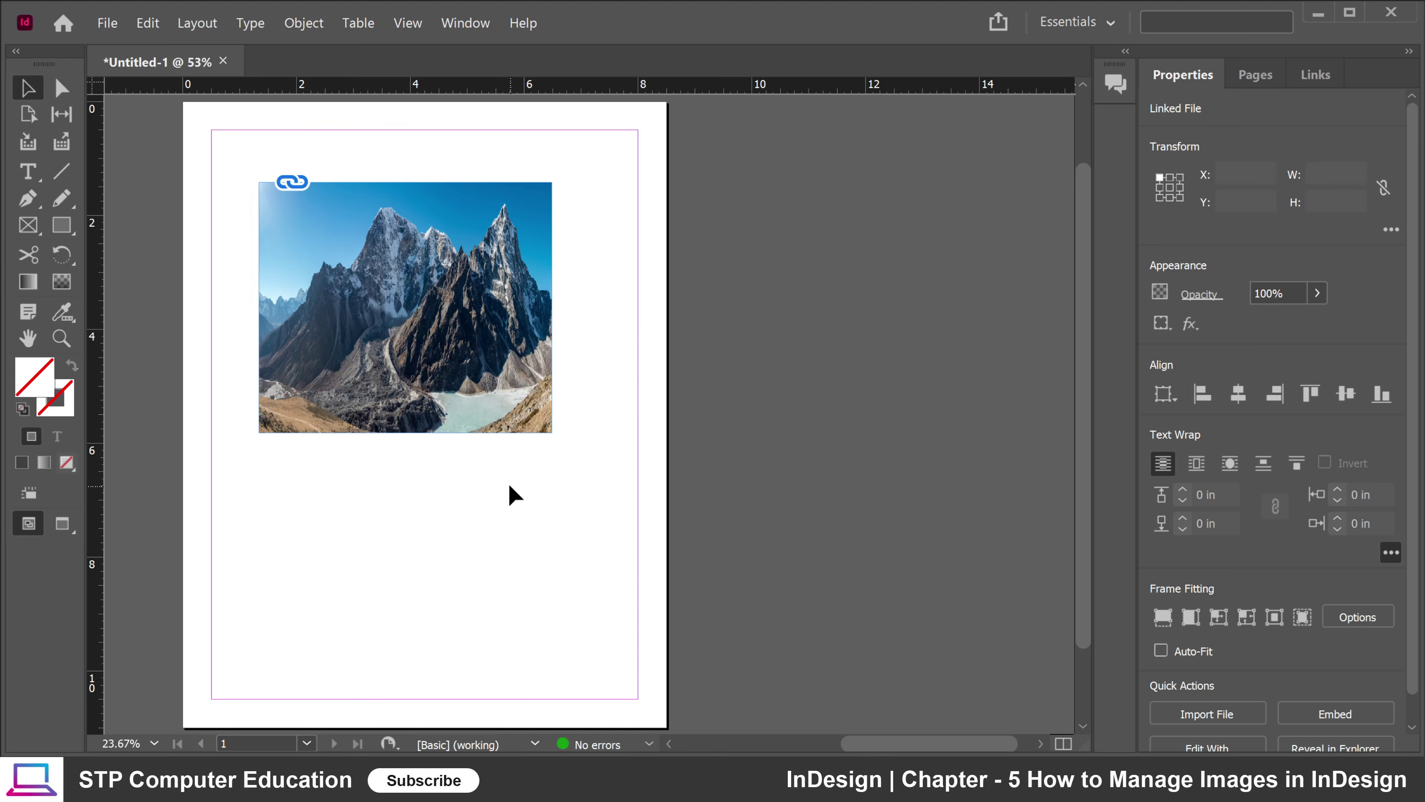
{"action": "left_click", "coordinate": [460, 287]}
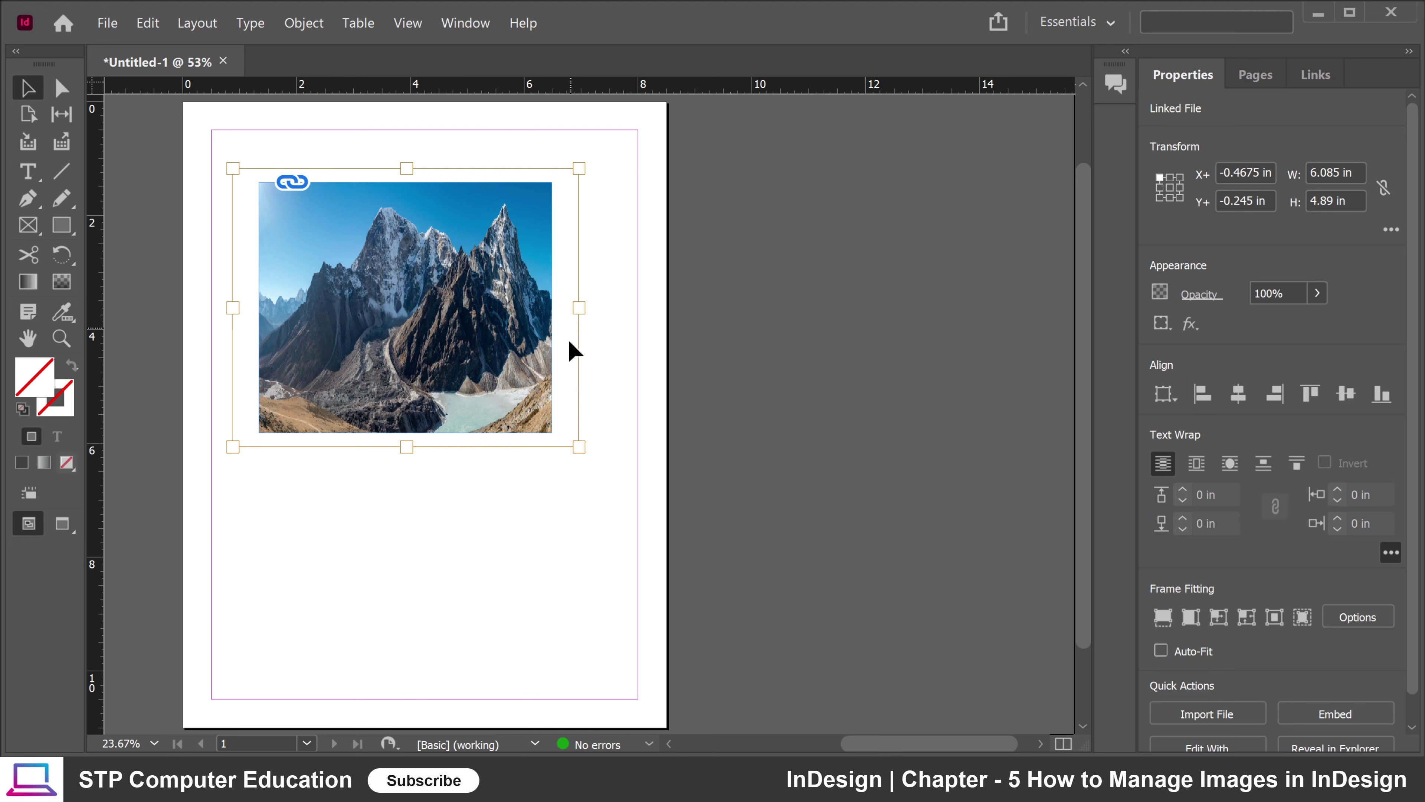
{"action": "left_click", "coordinate": [519, 516]}
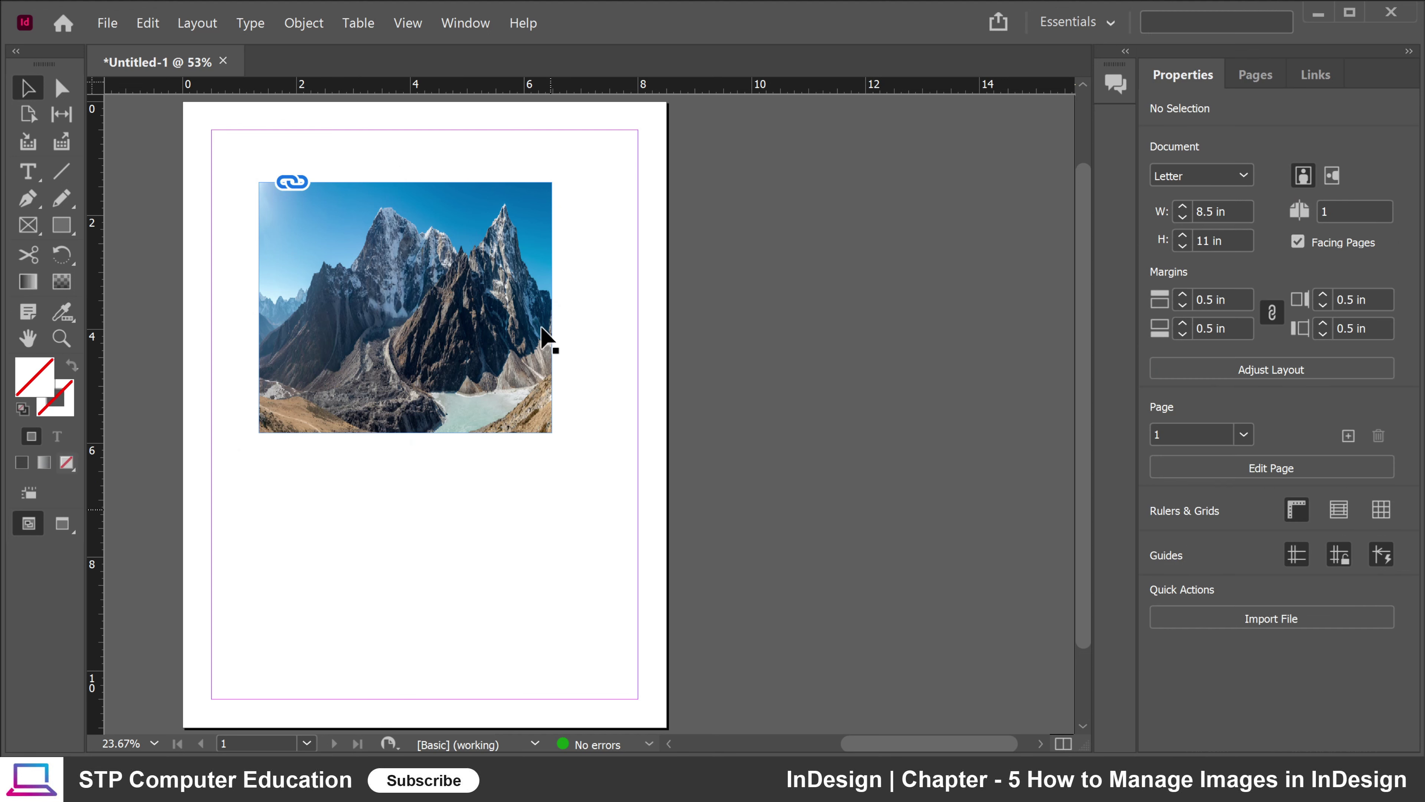
Step: Move the frame together with its mountain image to about X 1.52 in, Y 1.9 in
{"action": "left_click_drag", "start_coordinate": [485, 278], "coordinate": [486, 391]}
{"action": "left_click_drag", "start_coordinate": [483, 446], "coordinate": [479, 363]}
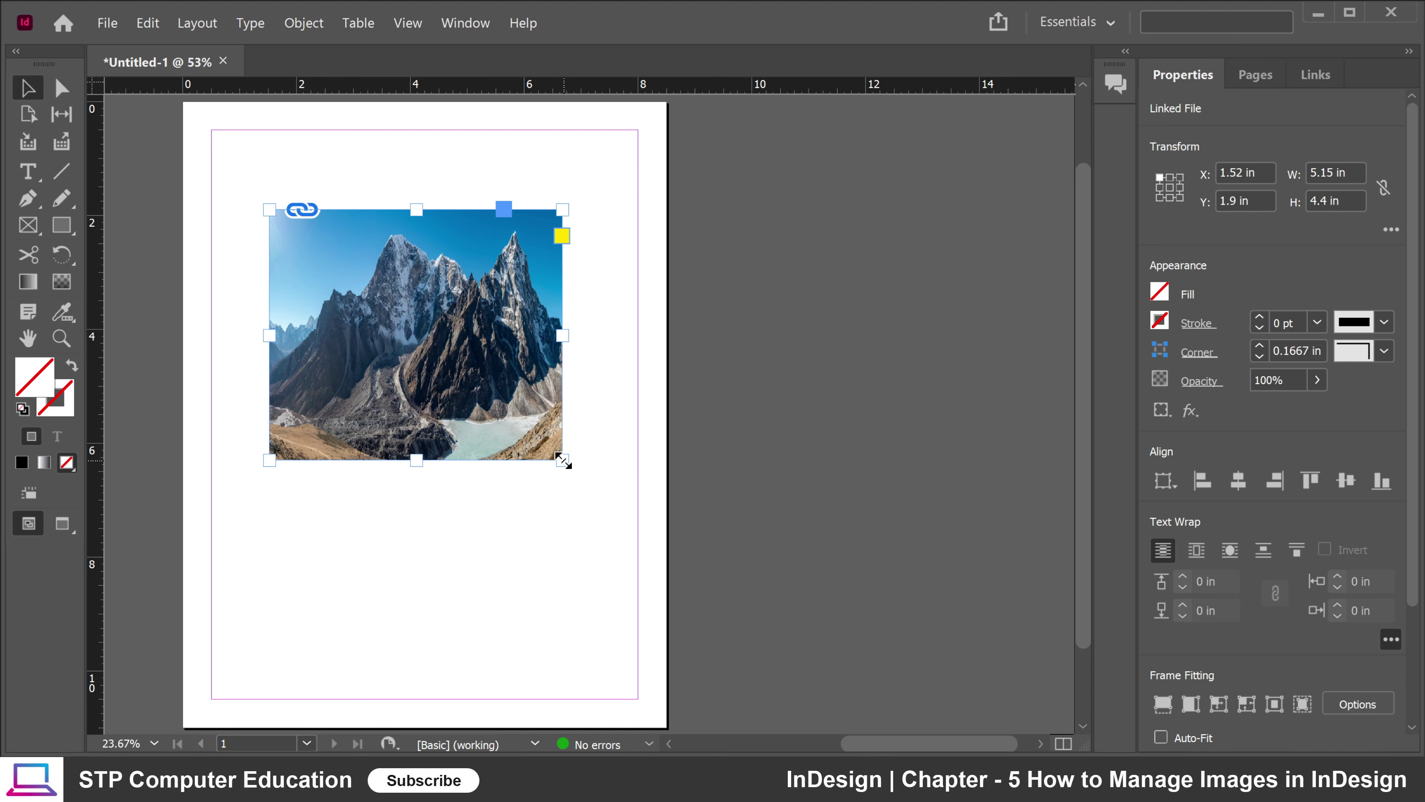
Step: Try enlarging only the frame to about 5.8 in by 7.12 in without scaling the image, and undo it
{"action": "left_click_drag", "start_coordinate": [563, 460], "coordinate": [599, 615]}
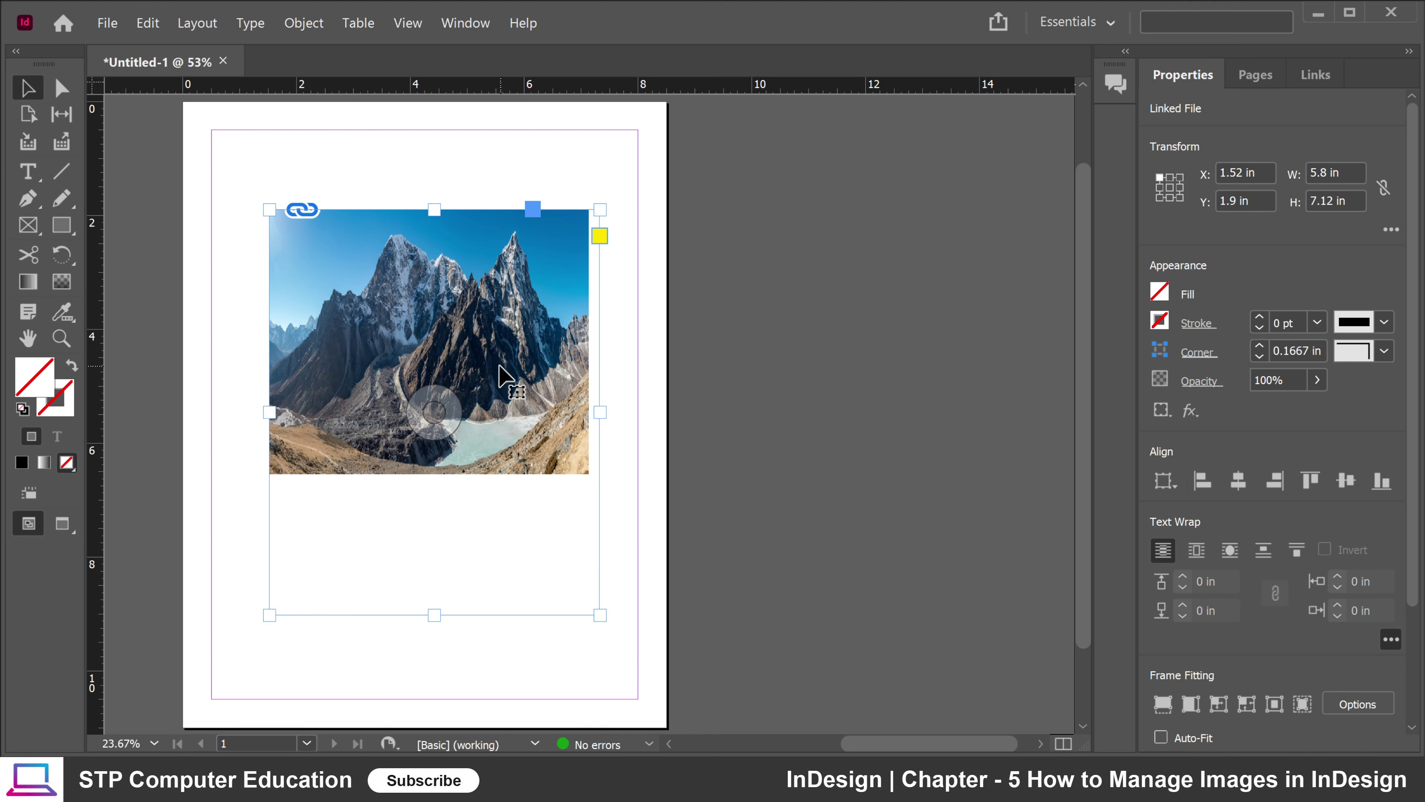
{"action": "key", "text": "ctrl+z"}
{"action": "key", "text": "ctrl+z"}
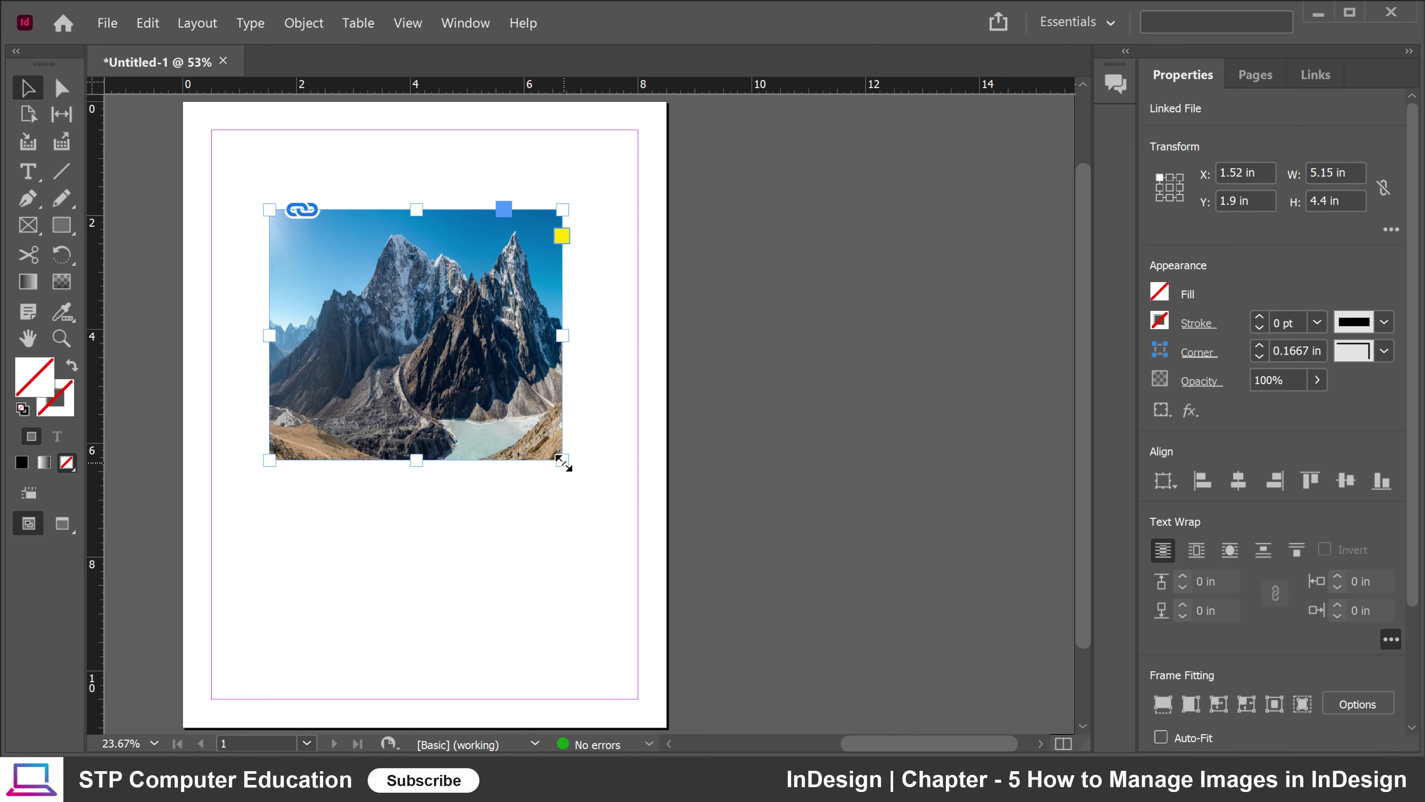
Step: Scale the frame and its mountain image together to about 5.05 in by 3.69 in, keeping the upper-left corner in place
{"action": "left_click_drag", "start_coordinate": [562, 460], "coordinate": [607, 263]}
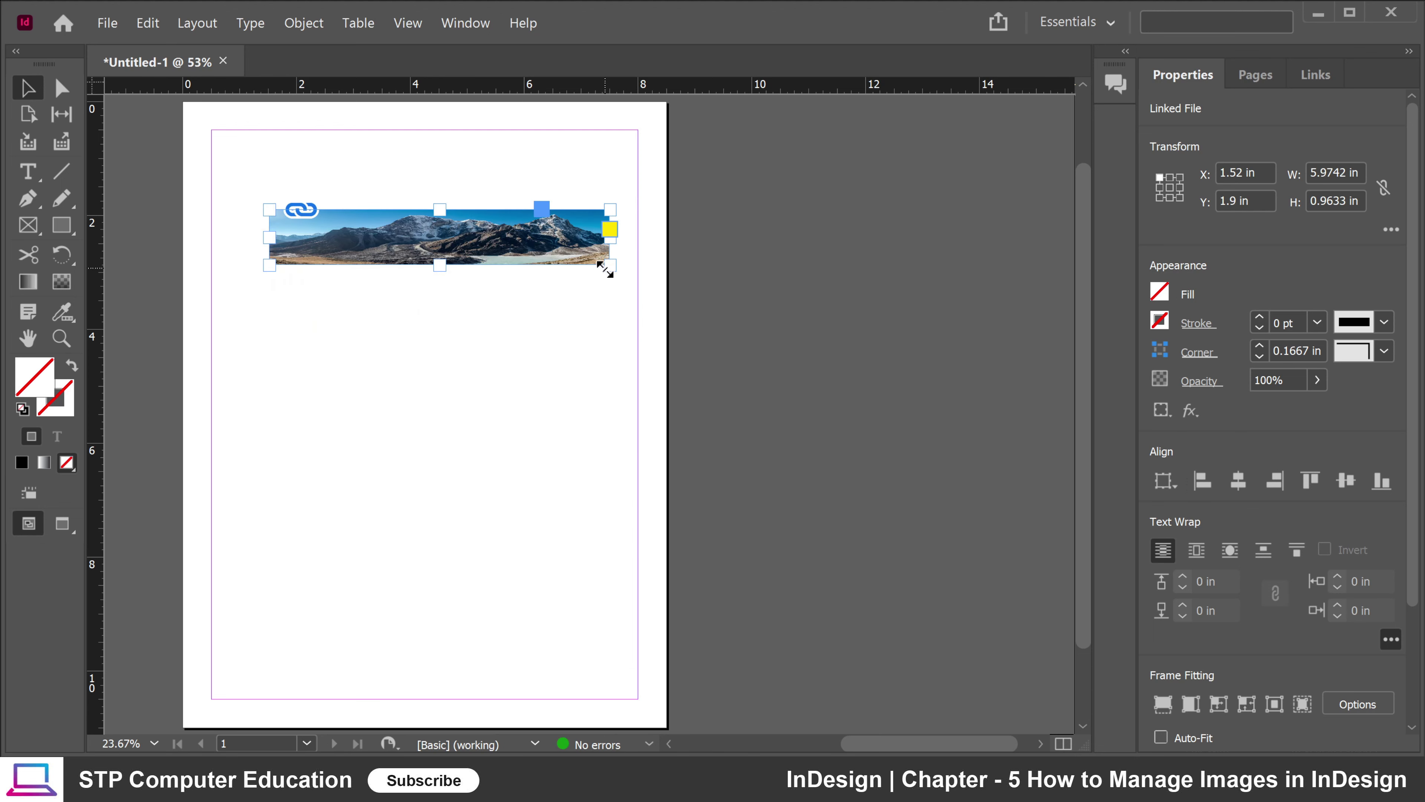
{"action": "left_click_drag", "start_coordinate": [612, 266], "coordinate": [562, 425]}
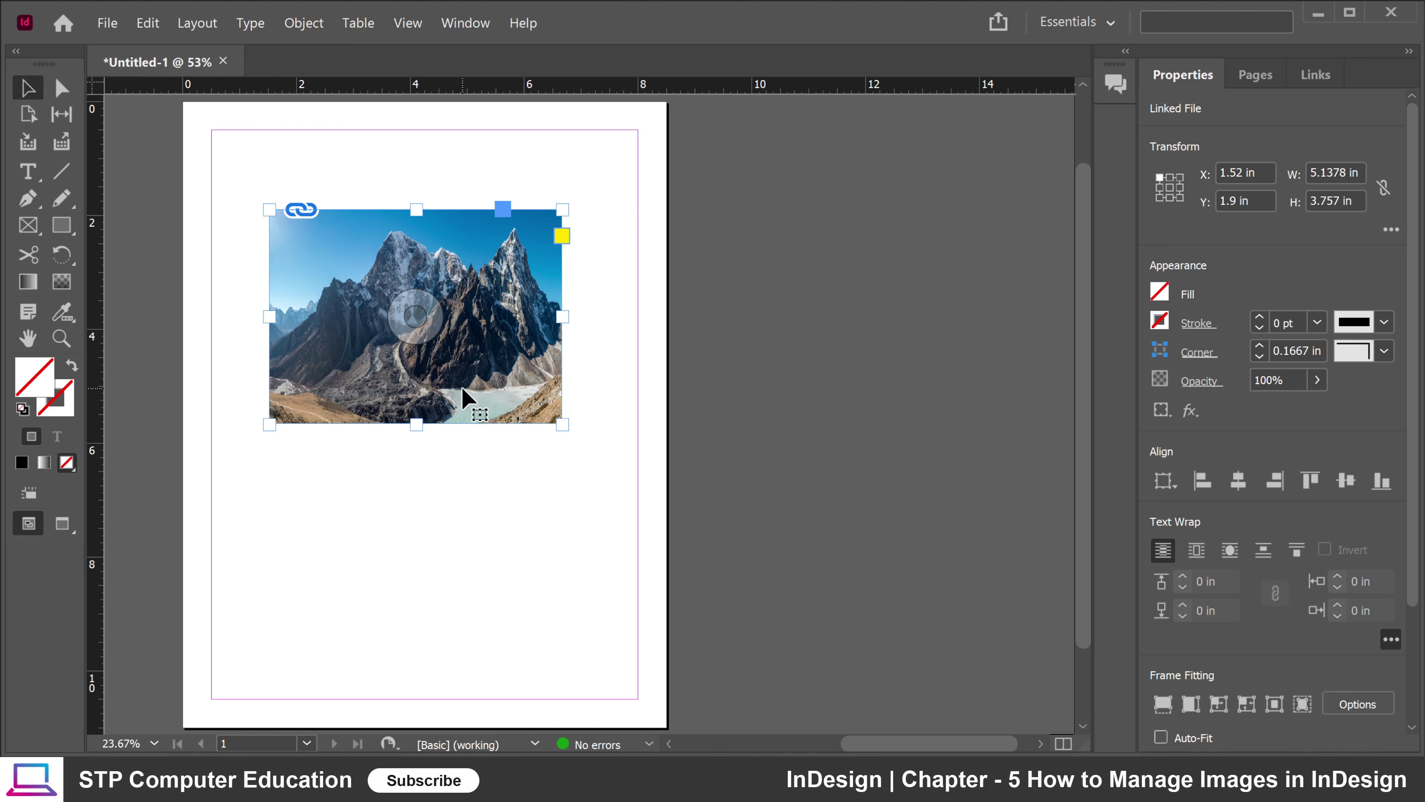
{"action": "mouse_move", "coordinate": [561, 422]}
{"action": "left_mouse_down"}
{"action": "mouse_move", "coordinate": [671, 519]}
{"action": "mouse_move", "coordinate": [415, 360]}
{"action": "mouse_move", "coordinate": [423, 391]}
{"action": "mouse_move", "coordinate": [560, 487]}
{"action": "mouse_move", "coordinate": [649, 503]}
{"action": "mouse_move", "coordinate": [419, 321]}
{"action": "mouse_move", "coordinate": [556, 420]}
{"action": "left_mouse_up"}
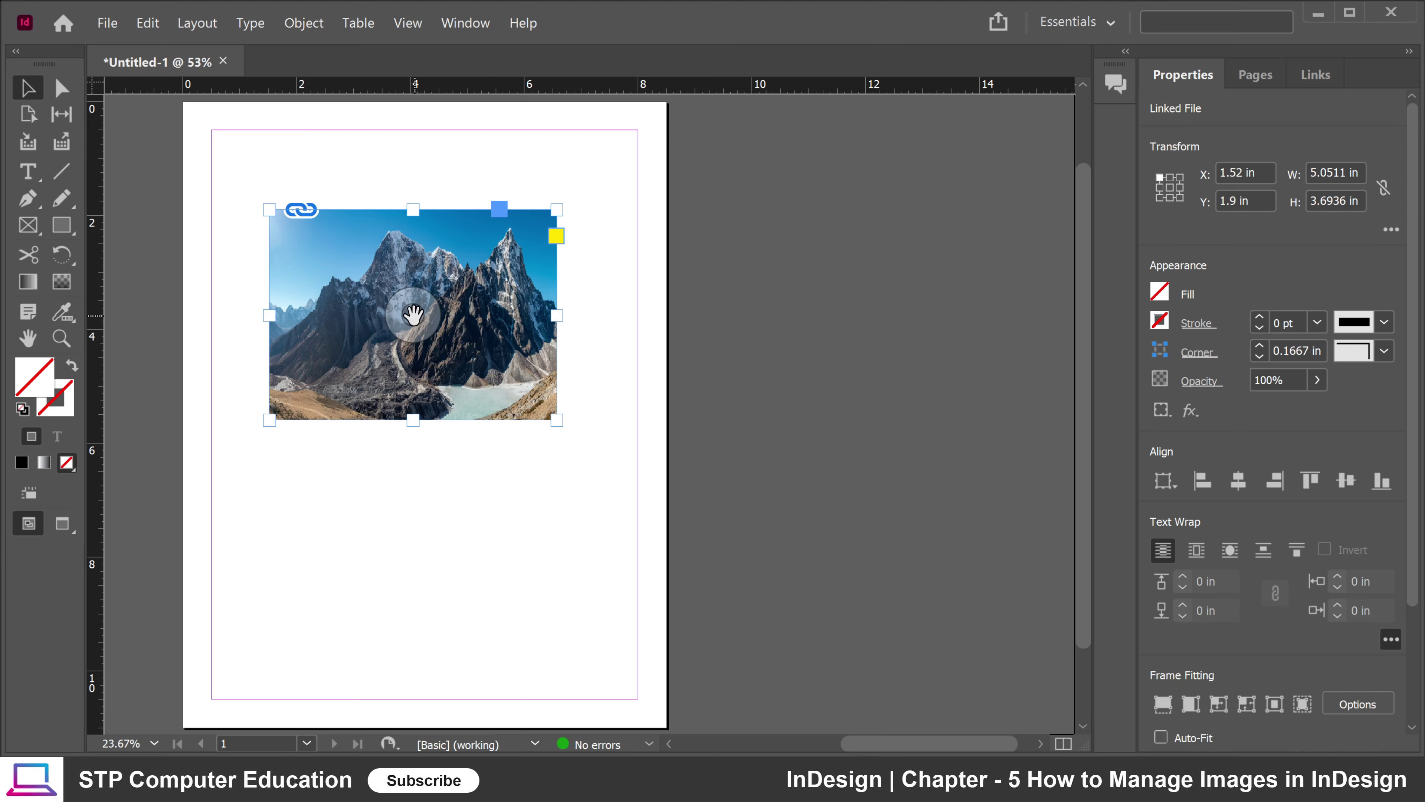
Step: Move the frame to about X 2.02 in, Y 1.81 in and reposition the mountain image inside it to cover the whole frame
{"action": "left_click_drag", "start_coordinate": [413, 315], "coordinate": [467, 331]}
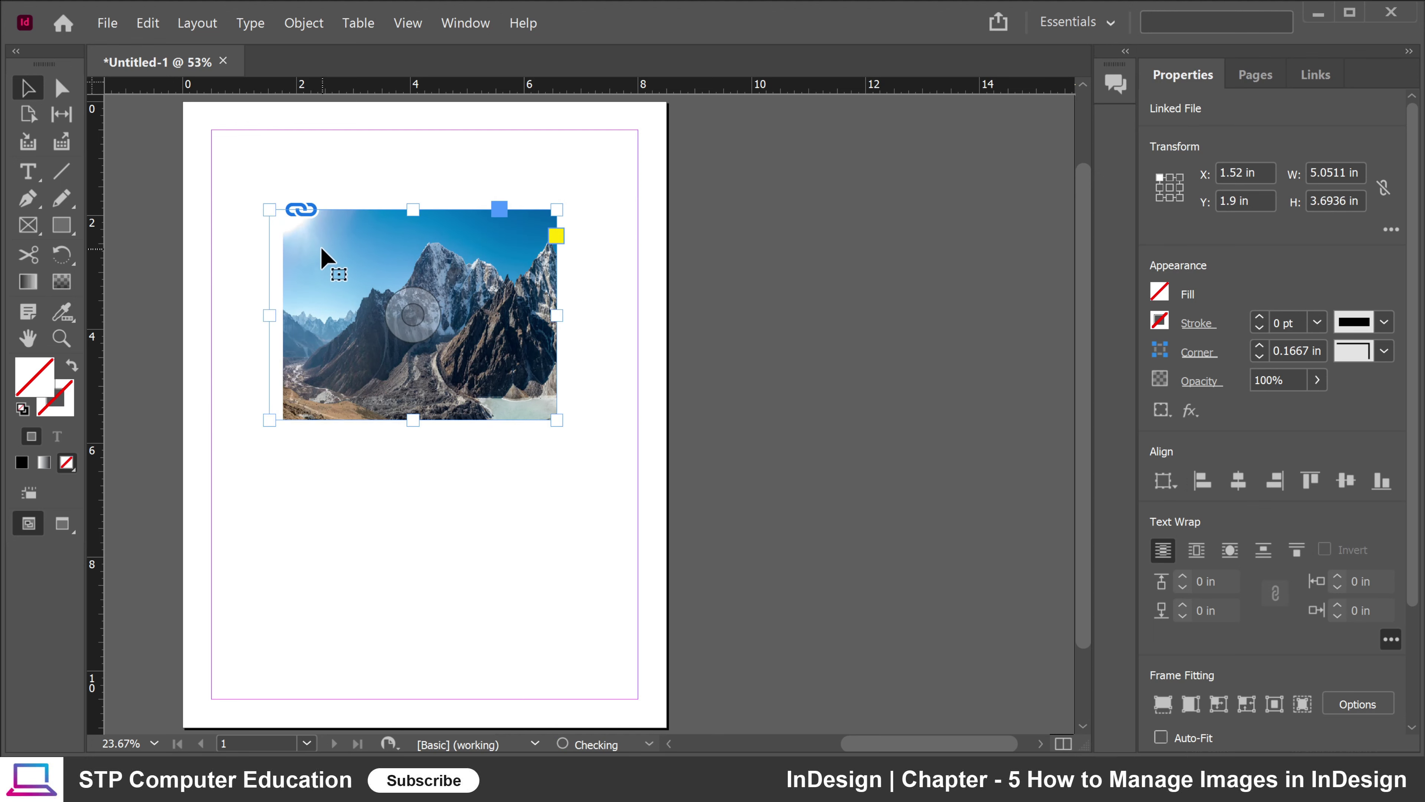
{"action": "mouse_move", "coordinate": [322, 249]}
{"action": "left_mouse_down"}
{"action": "mouse_move", "coordinate": [334, 261]}
{"action": "mouse_move", "coordinate": [325, 376]}
{"action": "mouse_move", "coordinate": [349, 252]}
{"action": "left_mouse_up"}
{"action": "double_click", "coordinate": [357, 262]}
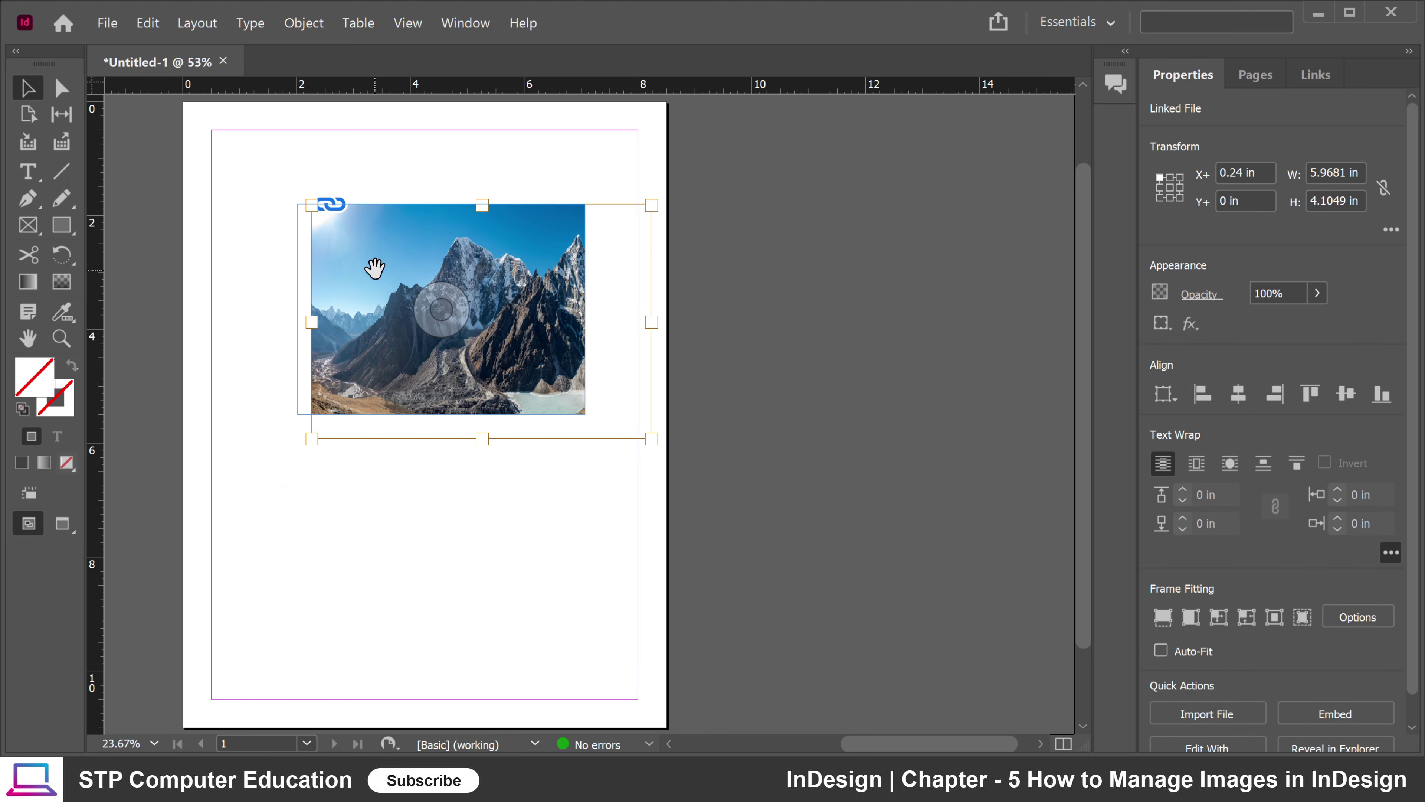
{"action": "left_click_drag", "start_coordinate": [376, 268], "coordinate": [375, 296]}
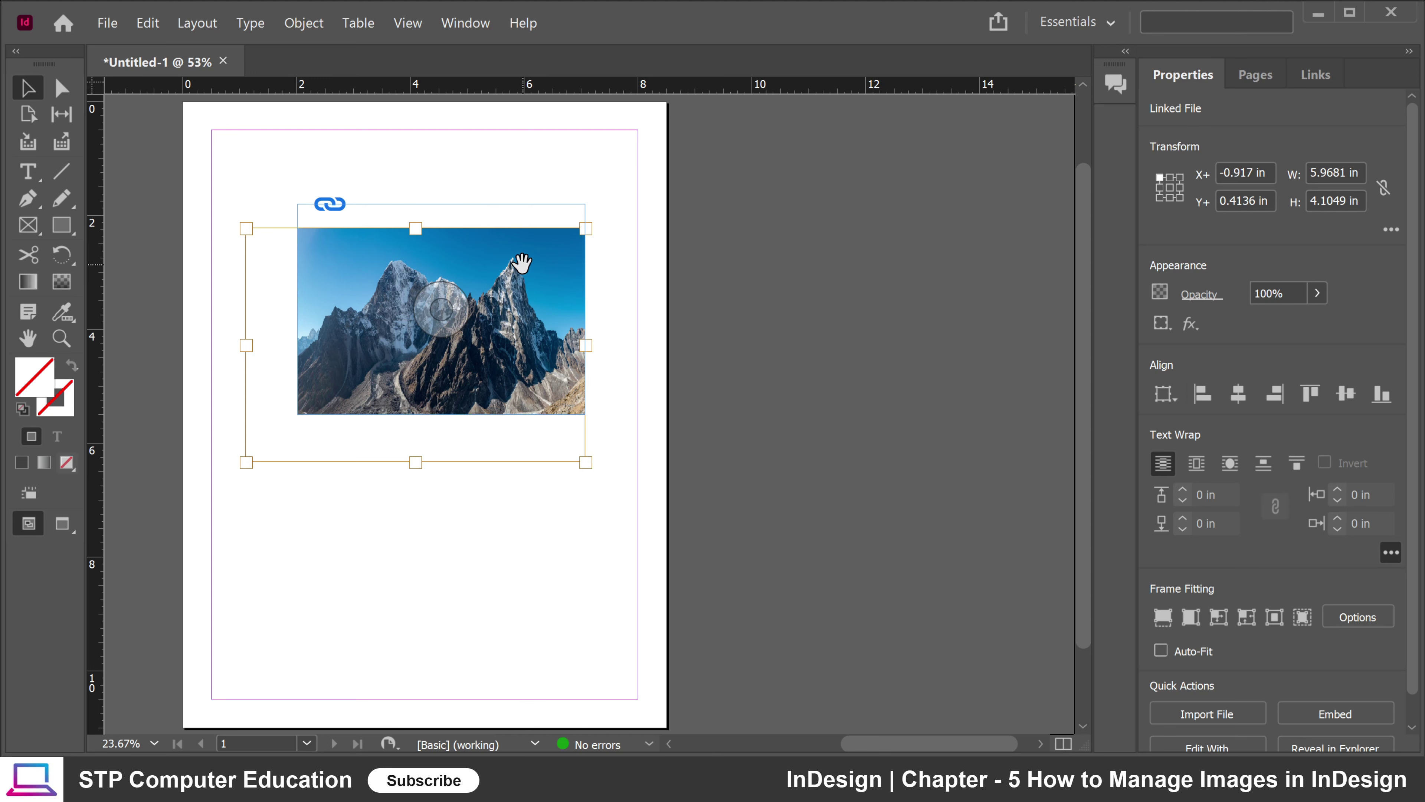
{"action": "left_click_drag", "start_coordinate": [403, 275], "coordinate": [436, 239]}
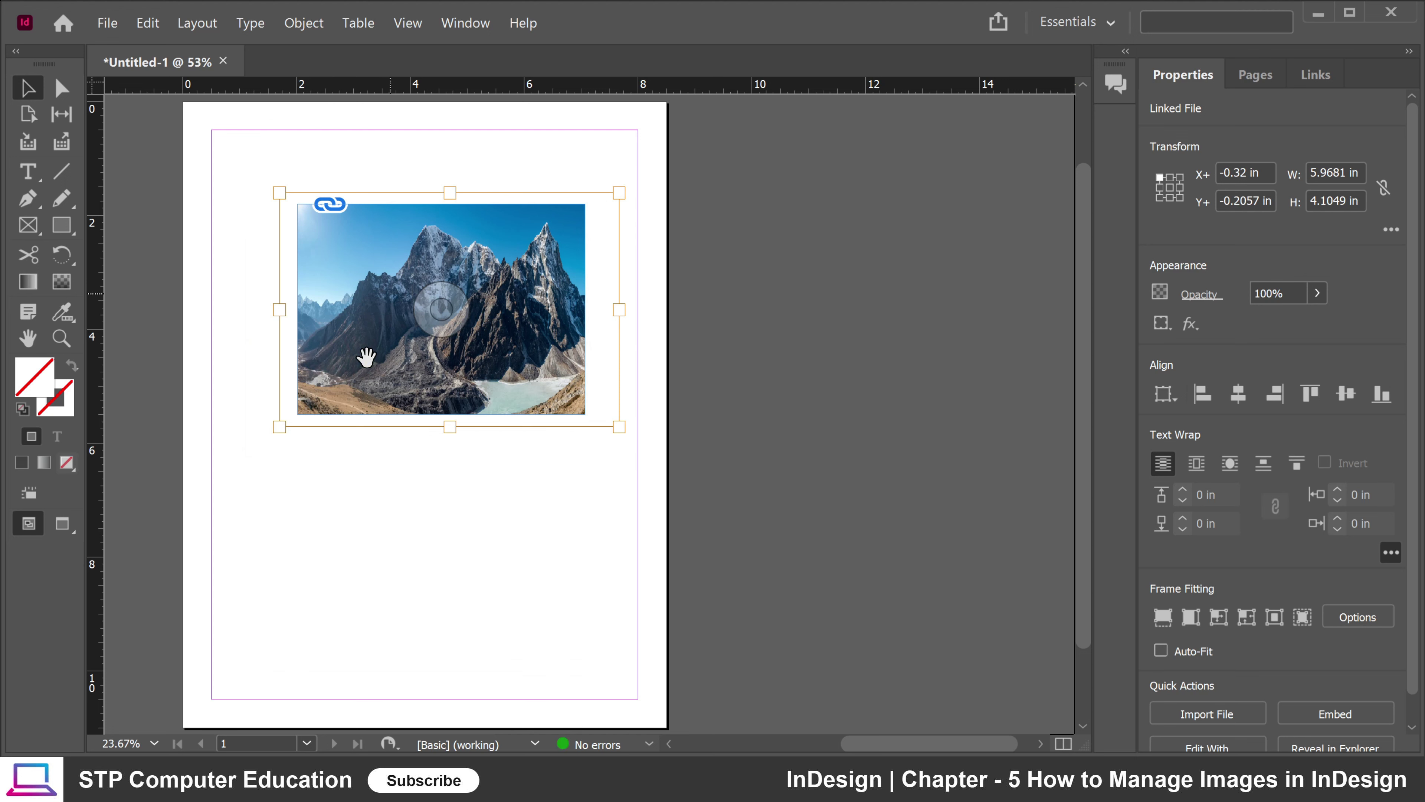
{"action": "left_click", "coordinate": [462, 445]}
Step: Scale the frame with its mountain image down to about 3.11 in by 3.12 in, and delete it from the page
{"action": "left_click", "coordinate": [399, 341]}
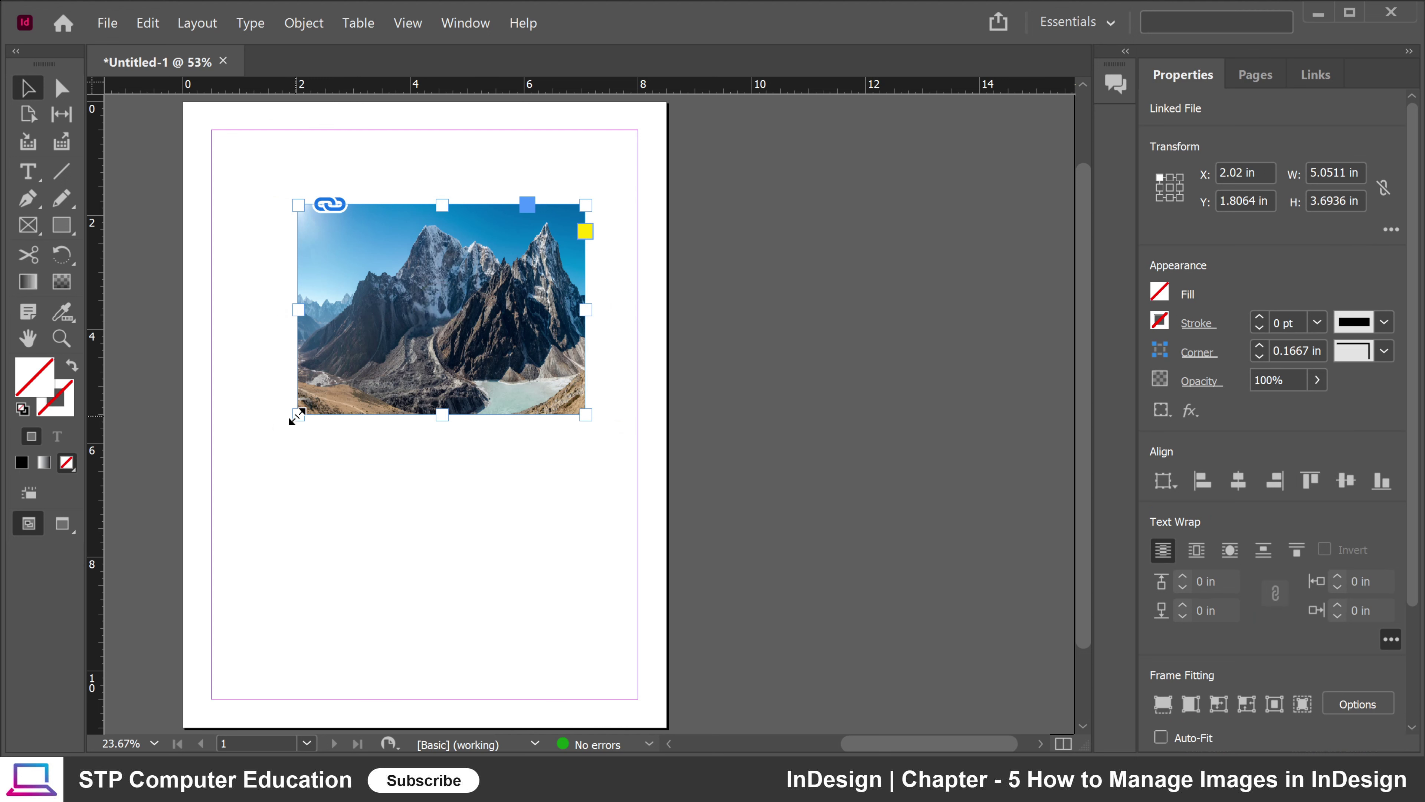
{"action": "left_click_drag", "start_coordinate": [300, 419], "coordinate": [273, 523]}
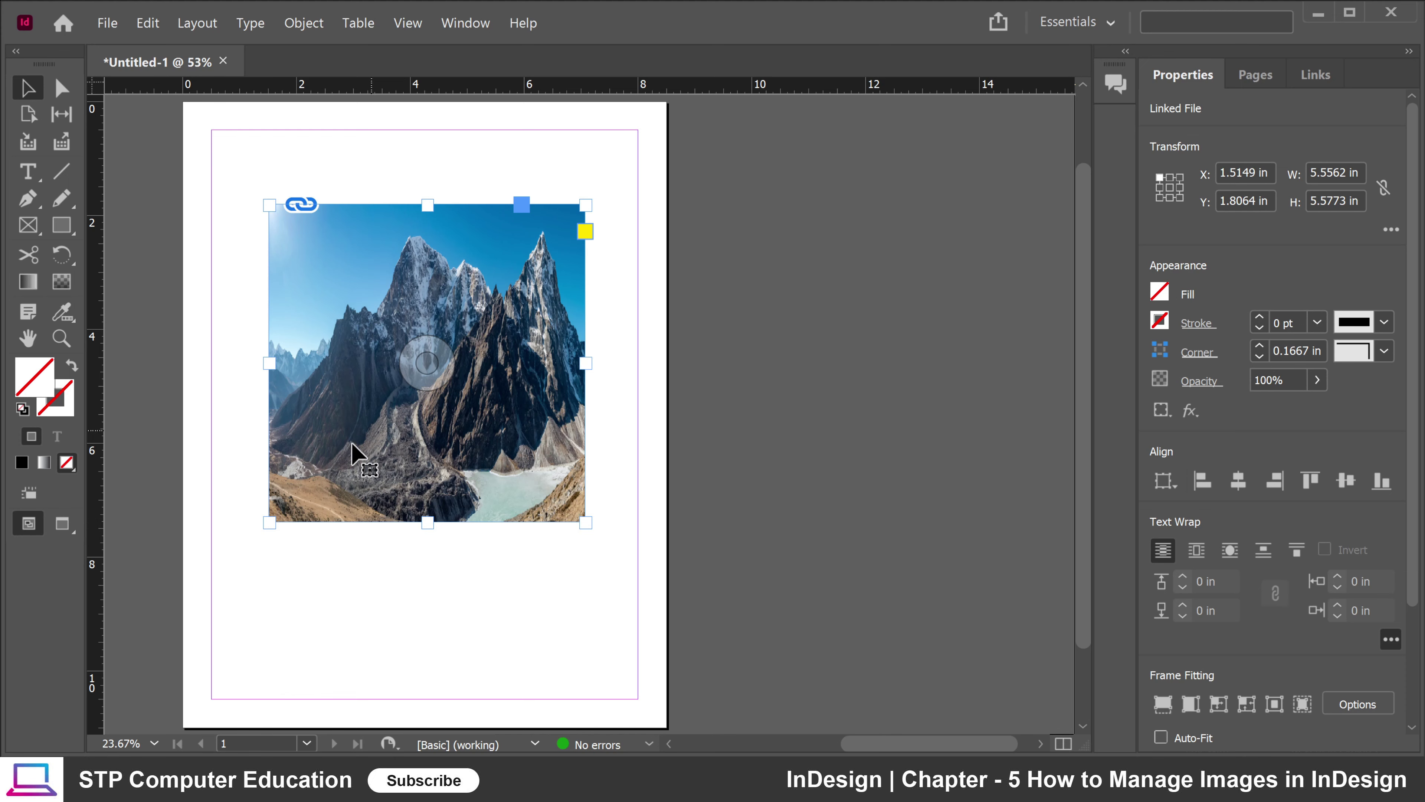
{"action": "left_click_drag", "start_coordinate": [270, 523], "coordinate": [380, 384]}
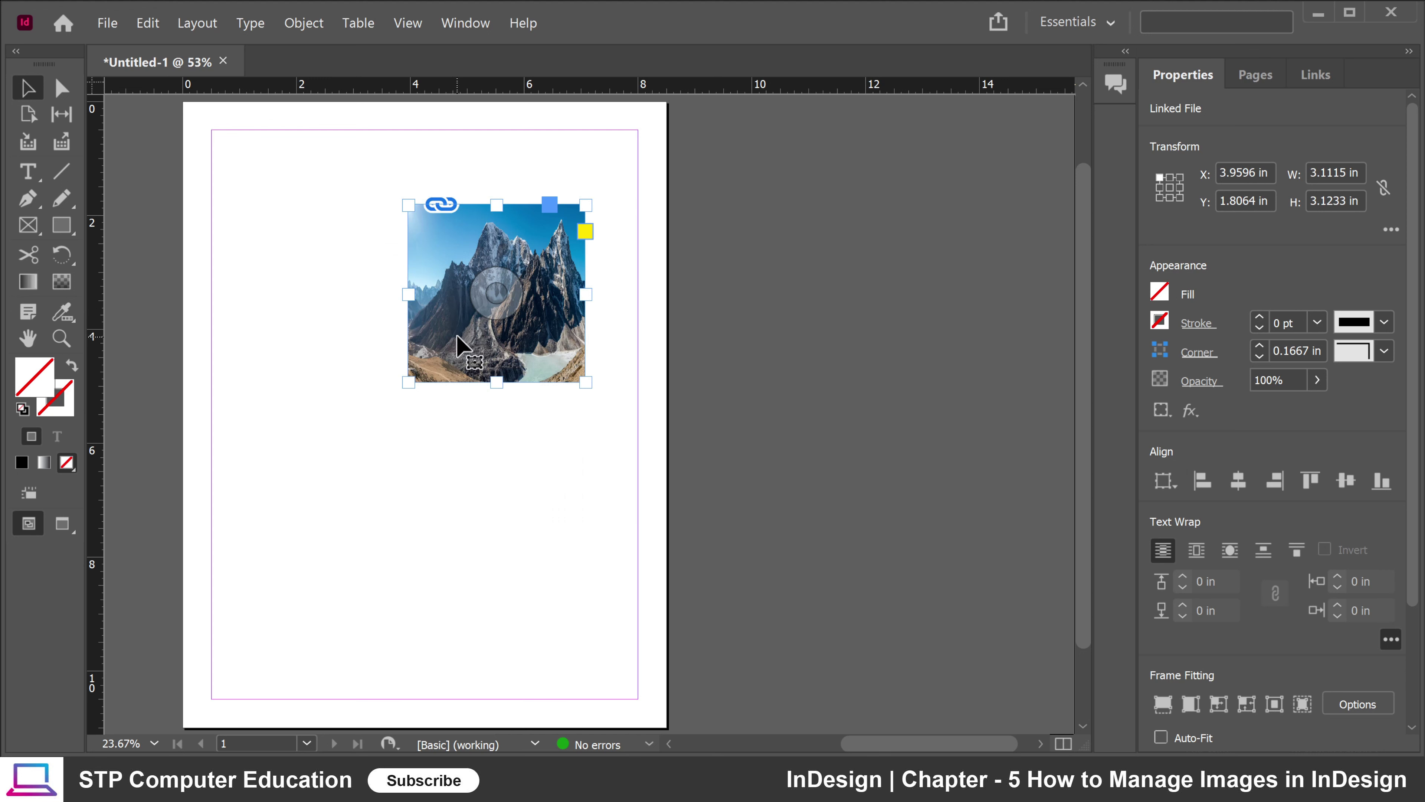
{"action": "key", "text": "Delete"}
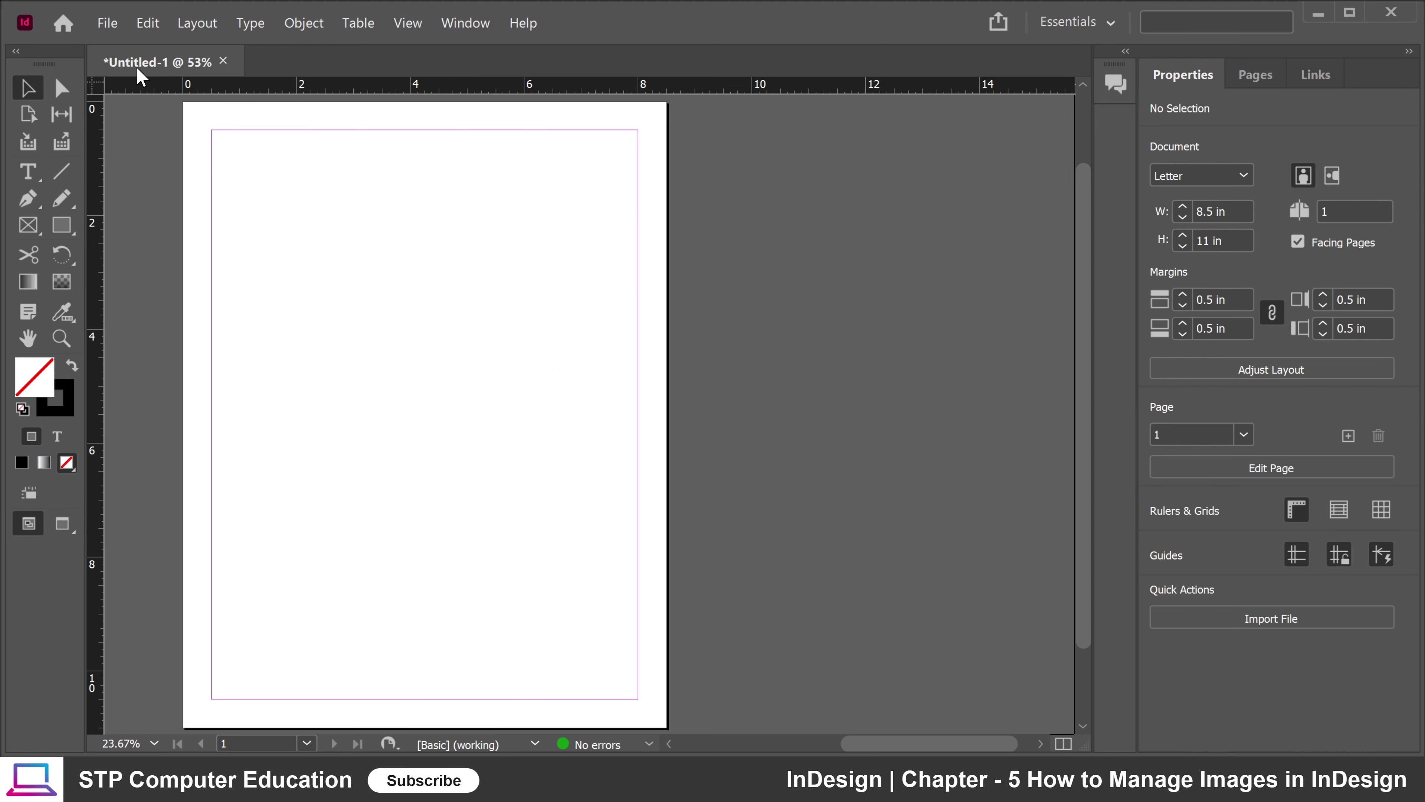
Step: Draw an empty rectangular picture frame about 3.72 in by 3.64 in at X 2.16 in, Y 1.16 in, and leave it deselected
{"action": "key", "text": "ctrl+equal"}
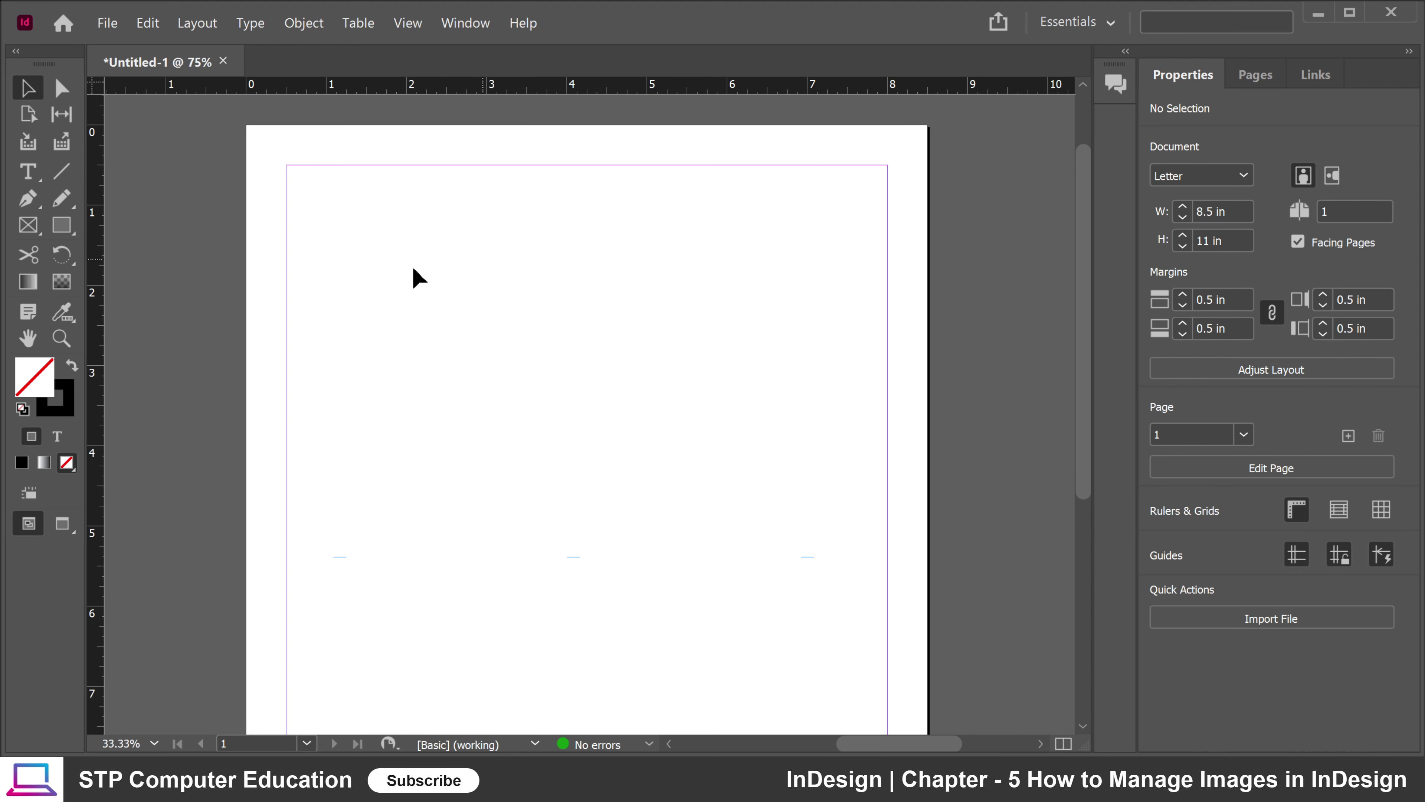
{"action": "left_click", "coordinate": [28, 226]}
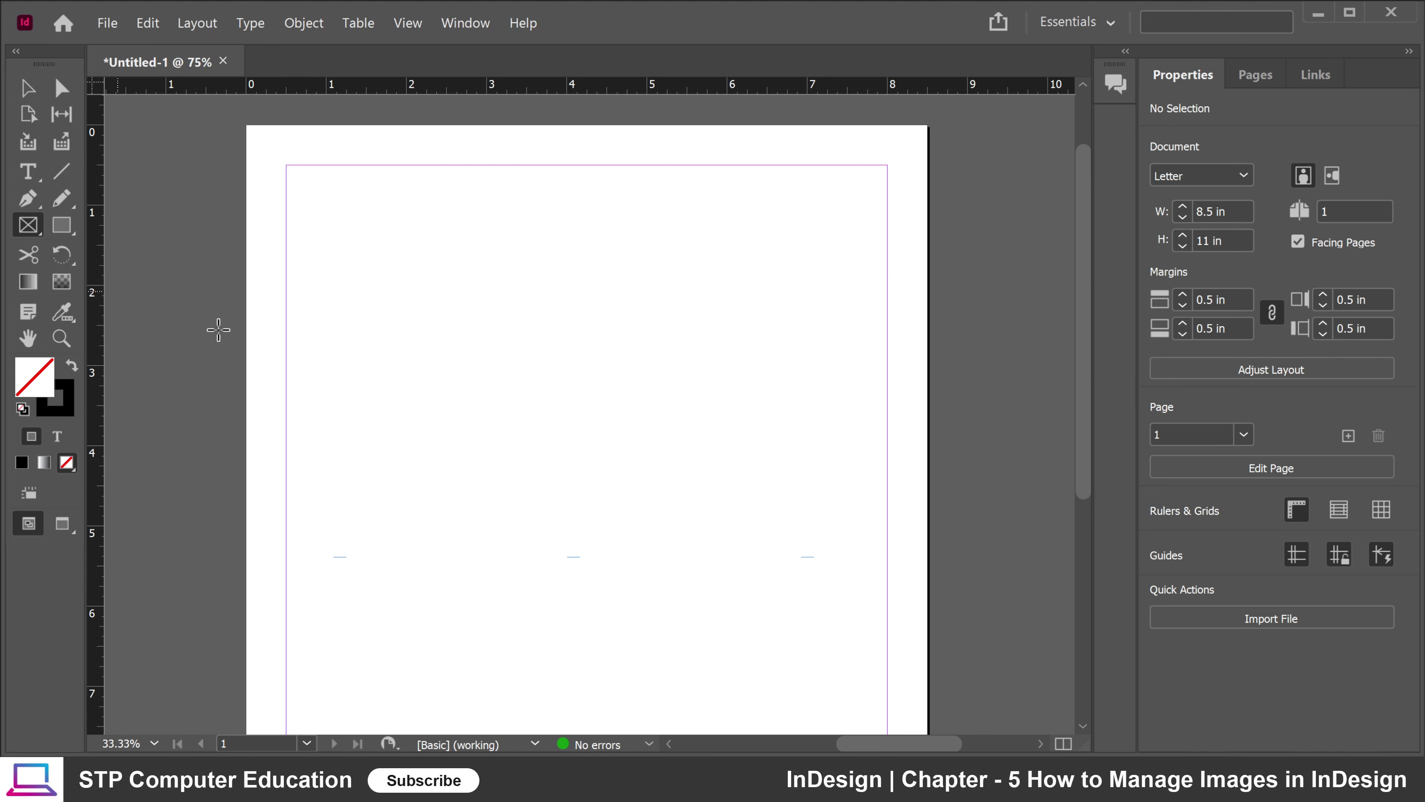
{"action": "left_click_drag", "start_coordinate": [420, 219], "coordinate": [718, 510]}
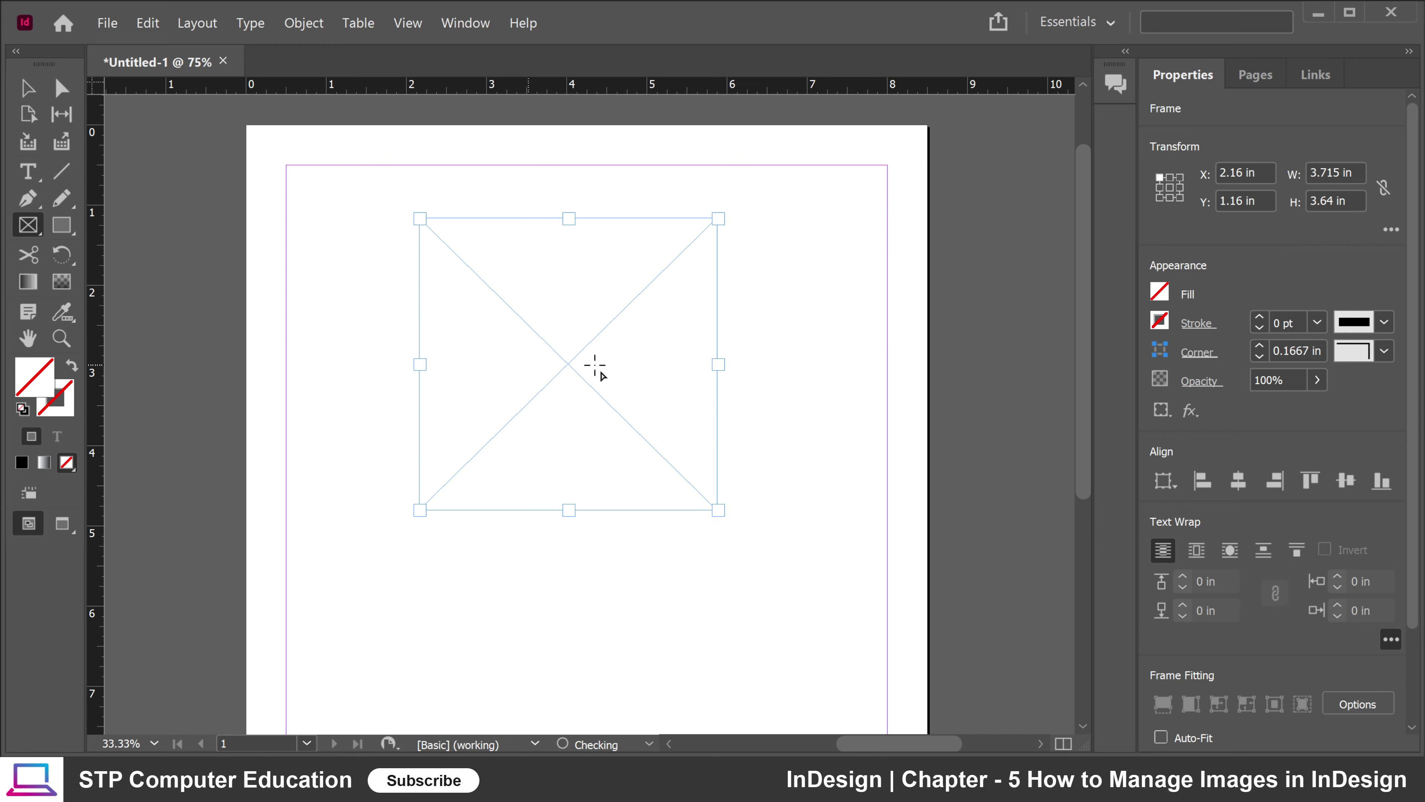
{"action": "left_click", "coordinate": [25, 91]}
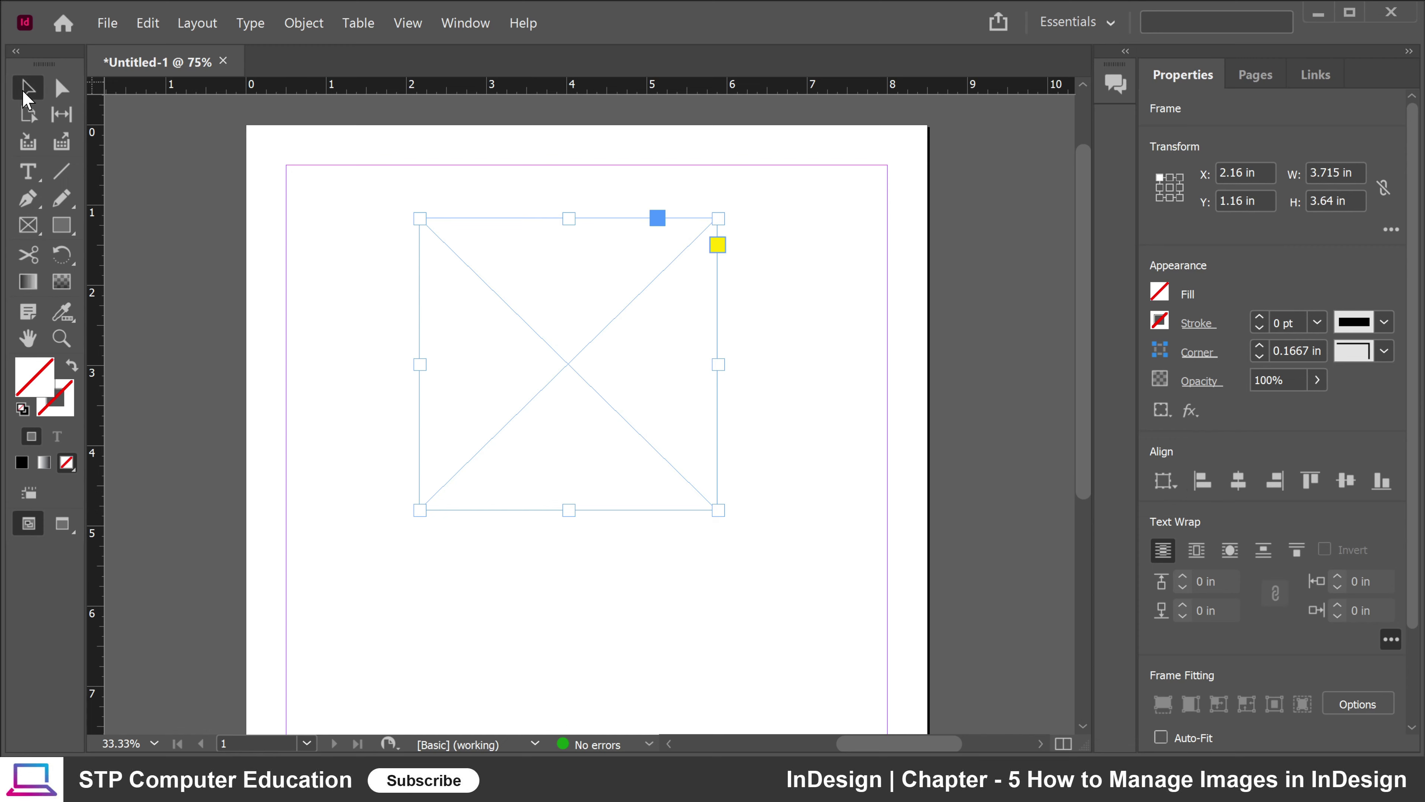
{"action": "left_click", "coordinate": [377, 271]}
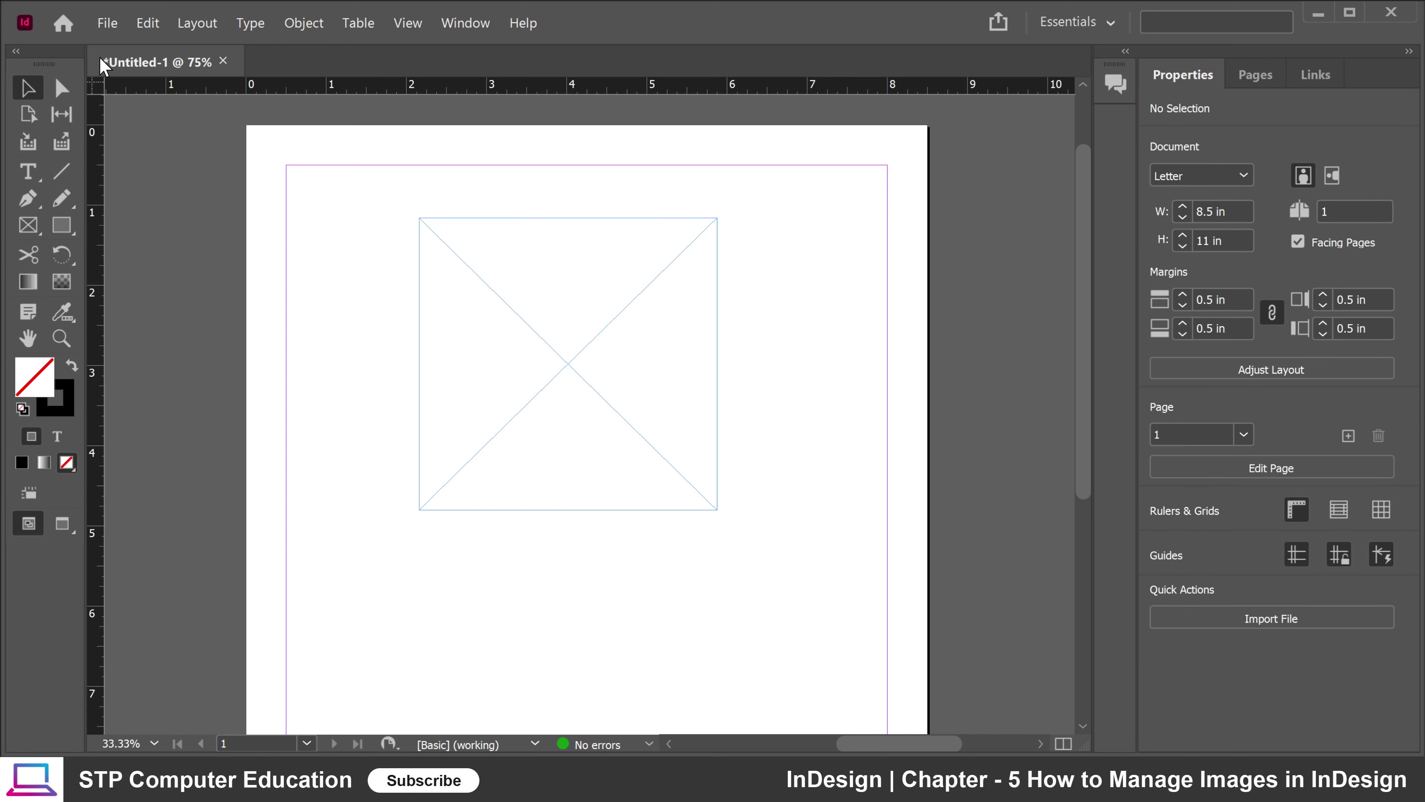
Step: Place the image pexels-playmakerjoy-1580273 into the empty frame
{"action": "key", "text": "ctrl+d"}
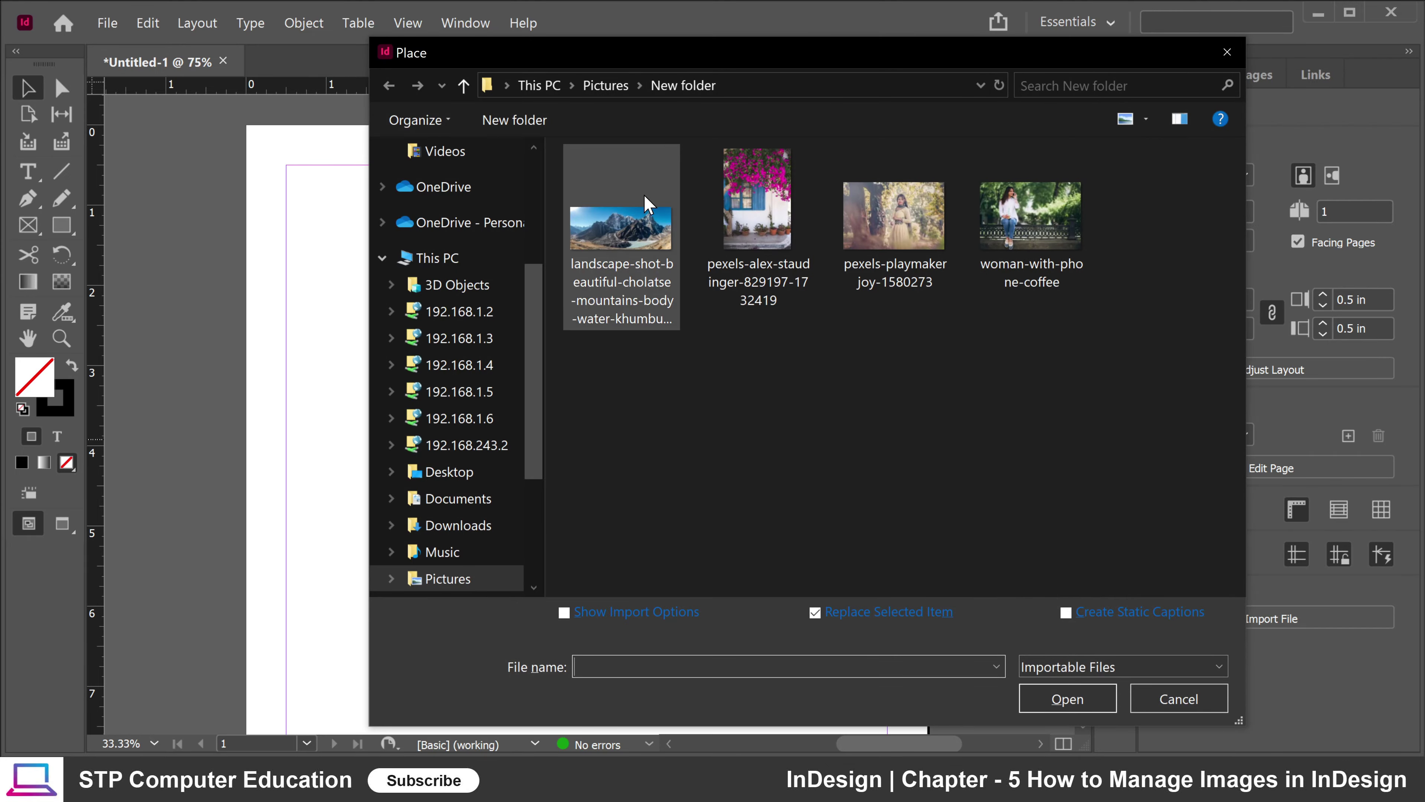
{"action": "left_click", "coordinate": [903, 270]}
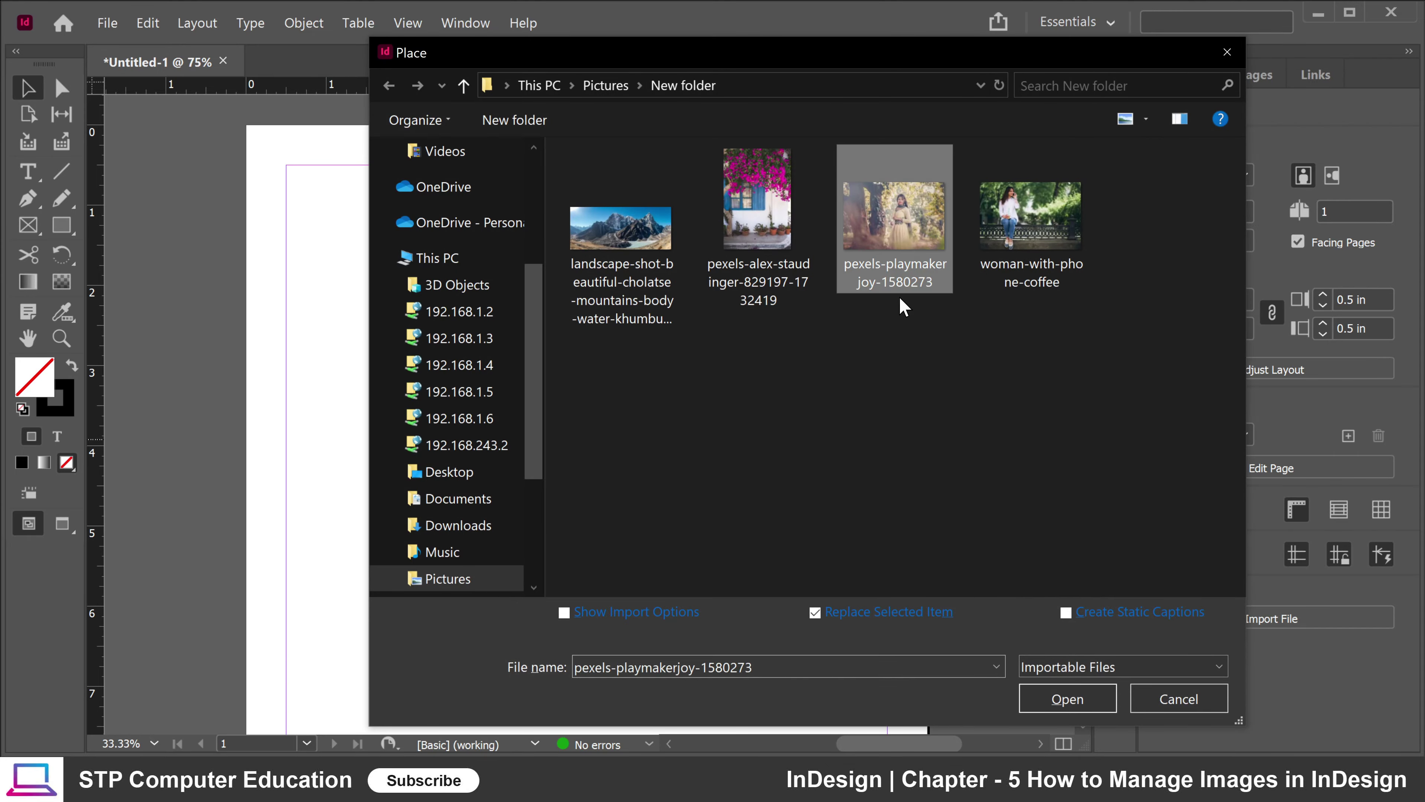
{"action": "left_click", "coordinate": [1069, 700]}
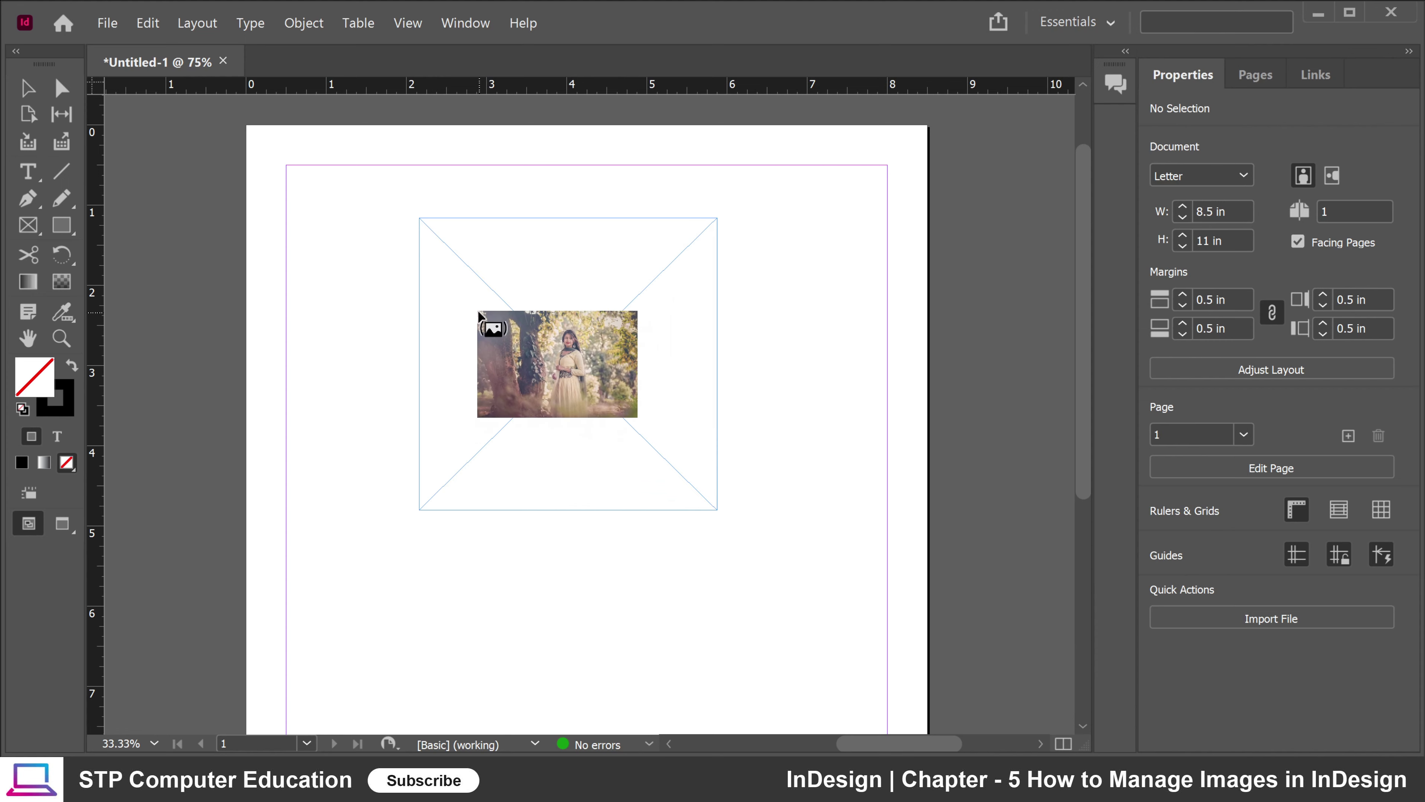
{"action": "left_click", "coordinate": [479, 316]}
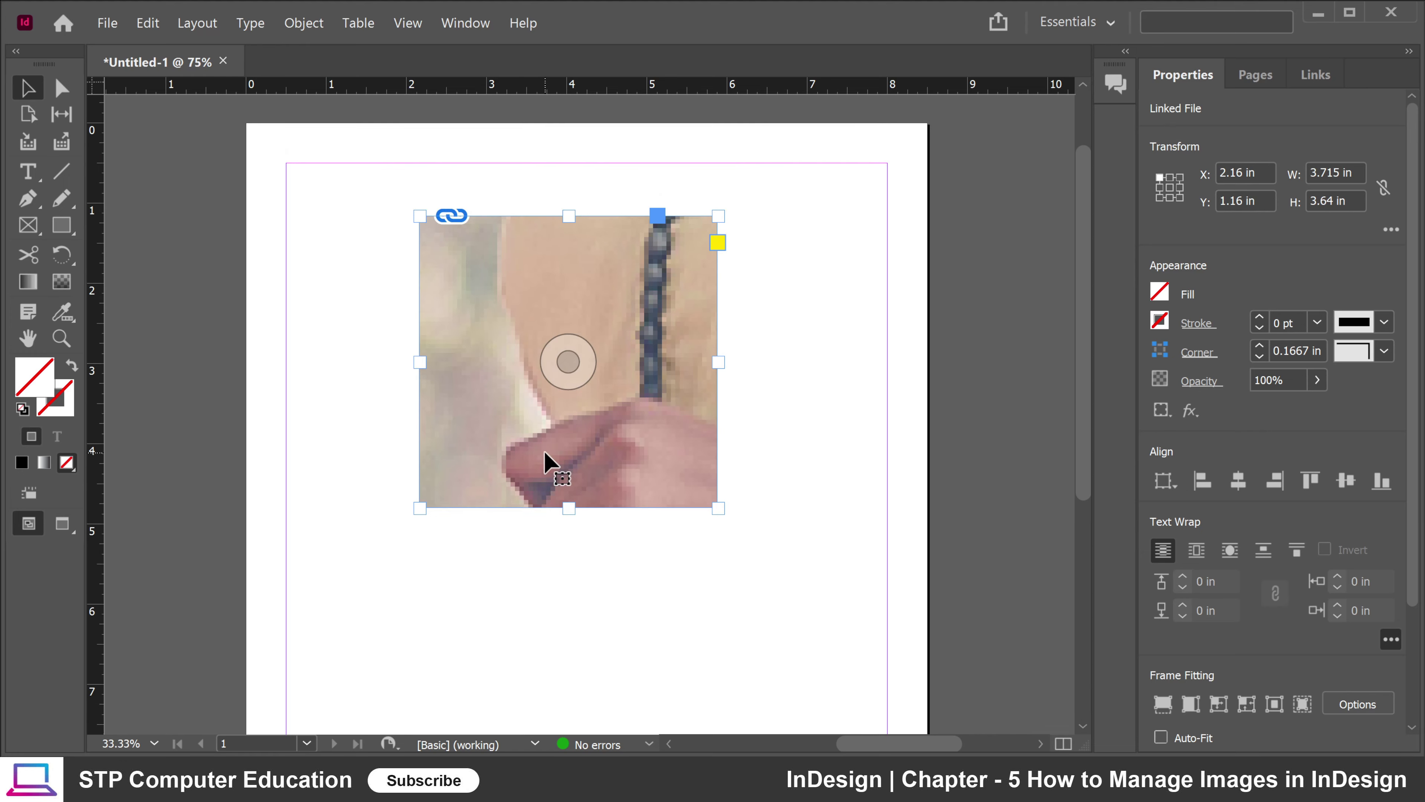
Step: Inspect the pixelation of the placed photo up close, and shift the photo slightly up and left inside its frame
{"action": "scroll", "coordinate": [547, 454], "scroll_direction": "down", "scroll_amount": 1}
{"action": "scroll", "coordinate": [547, 372], "scroll_direction": "up", "scroll_amount": 4}
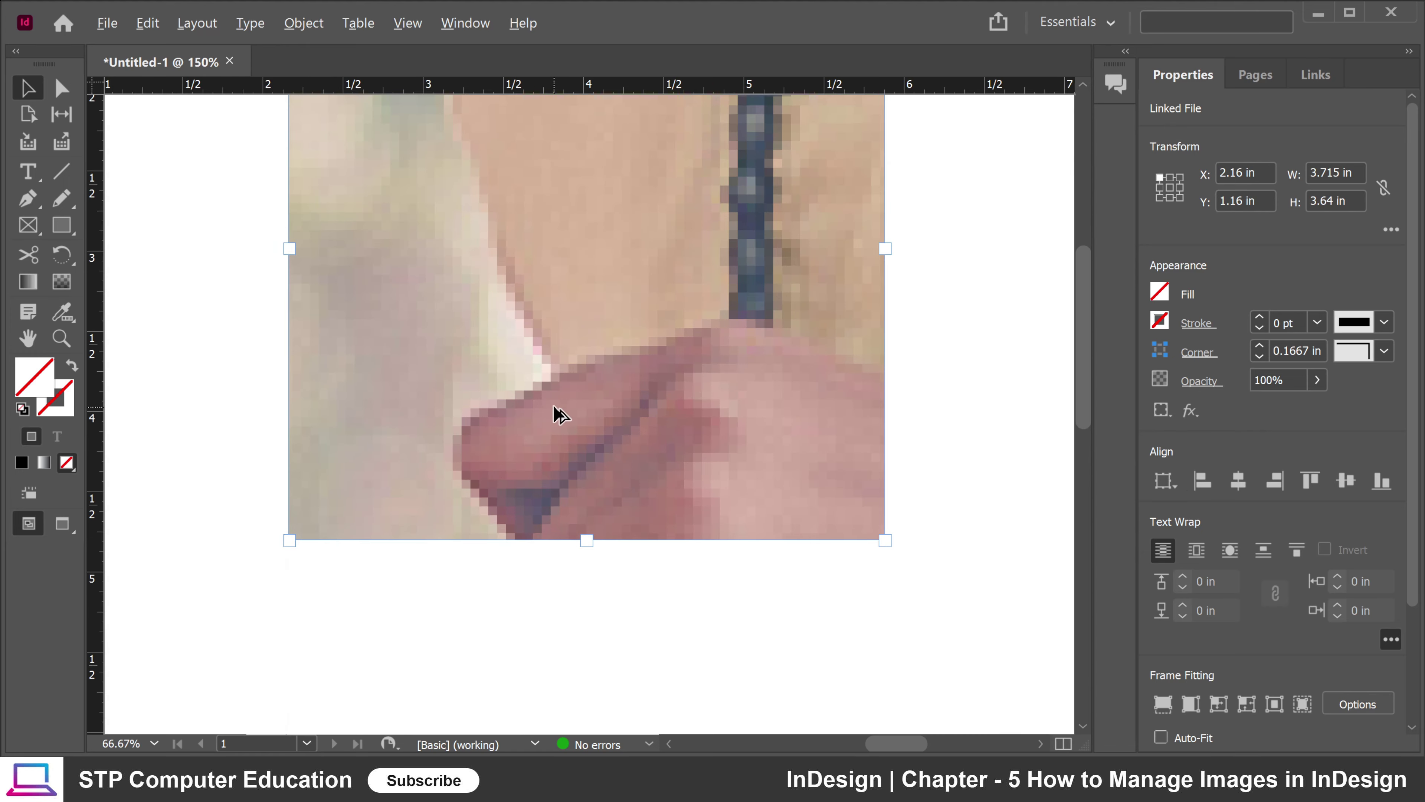
{"action": "scroll", "coordinate": [541, 337], "scroll_direction": "down", "scroll_amount": 5}
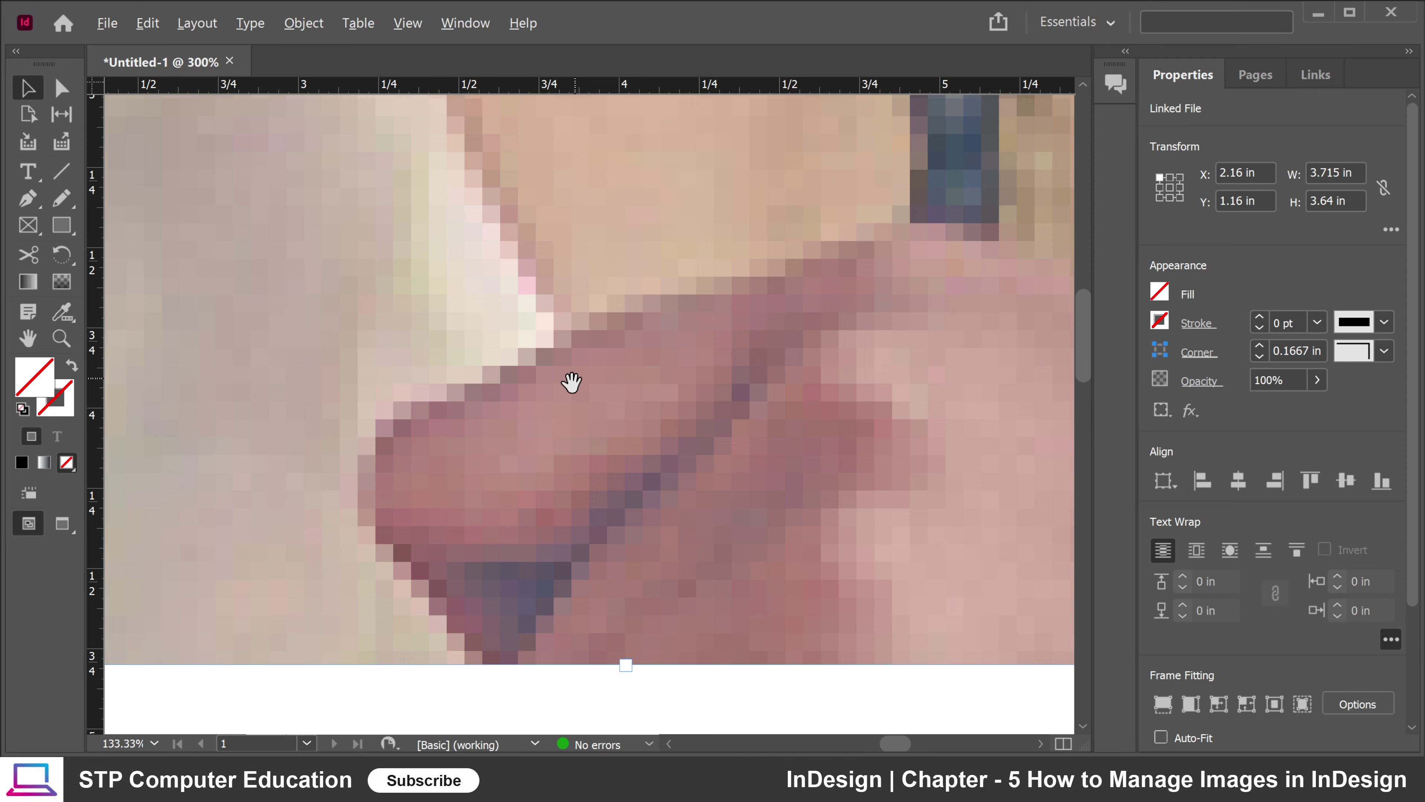
{"action": "scroll", "coordinate": [594, 493], "scroll_direction": "up", "scroll_amount": 2}
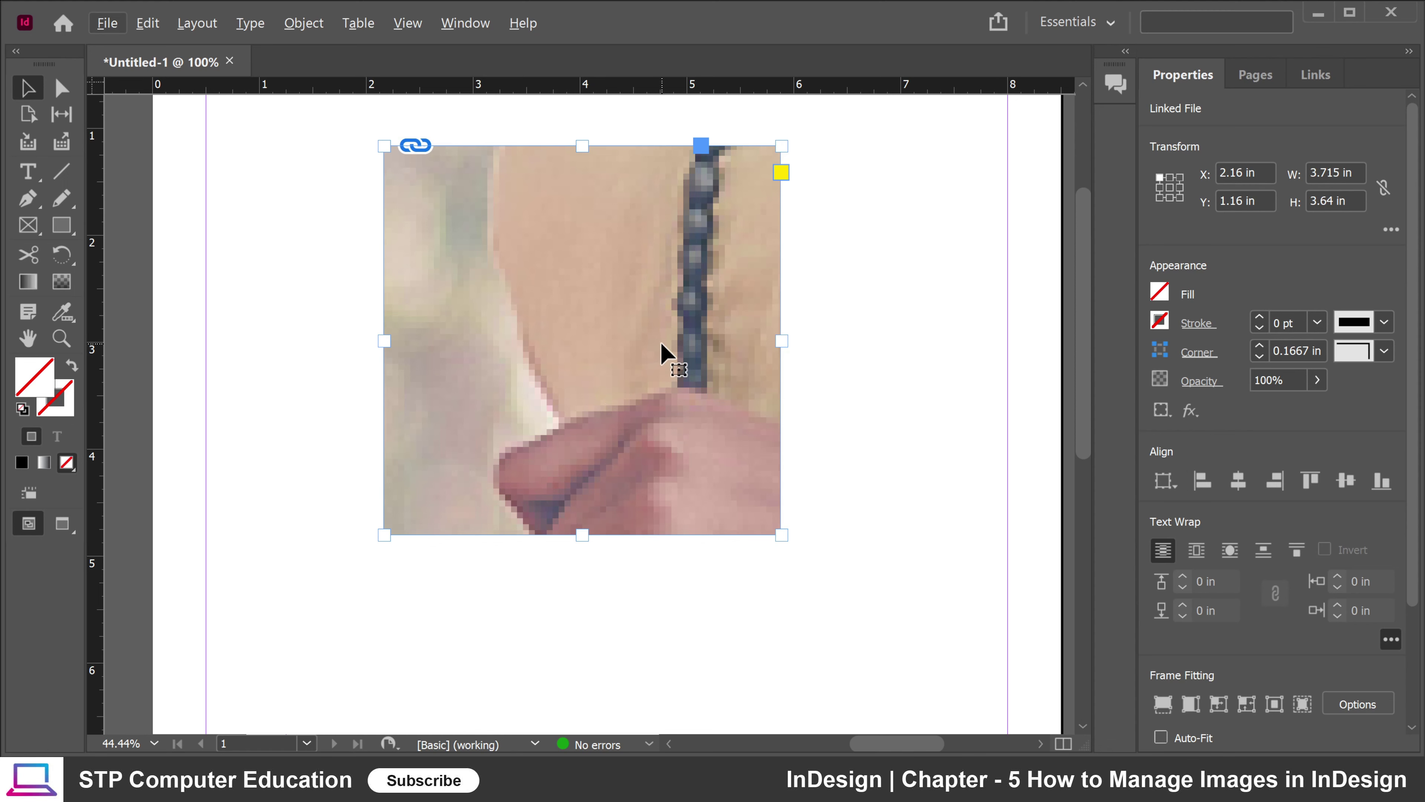
{"action": "left_click", "coordinate": [785, 318]}
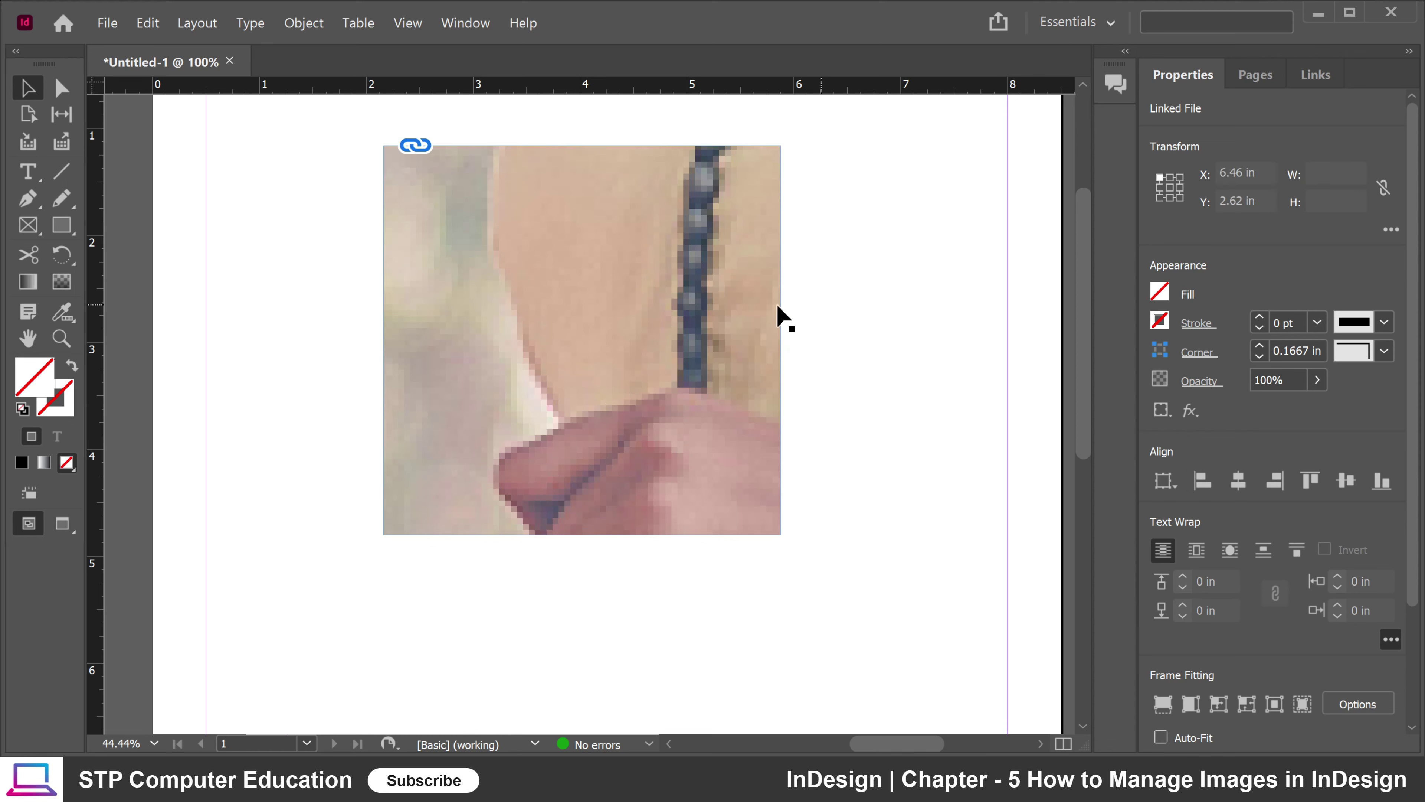
{"action": "left_click_drag", "start_coordinate": [582, 340], "coordinate": [559, 413]}
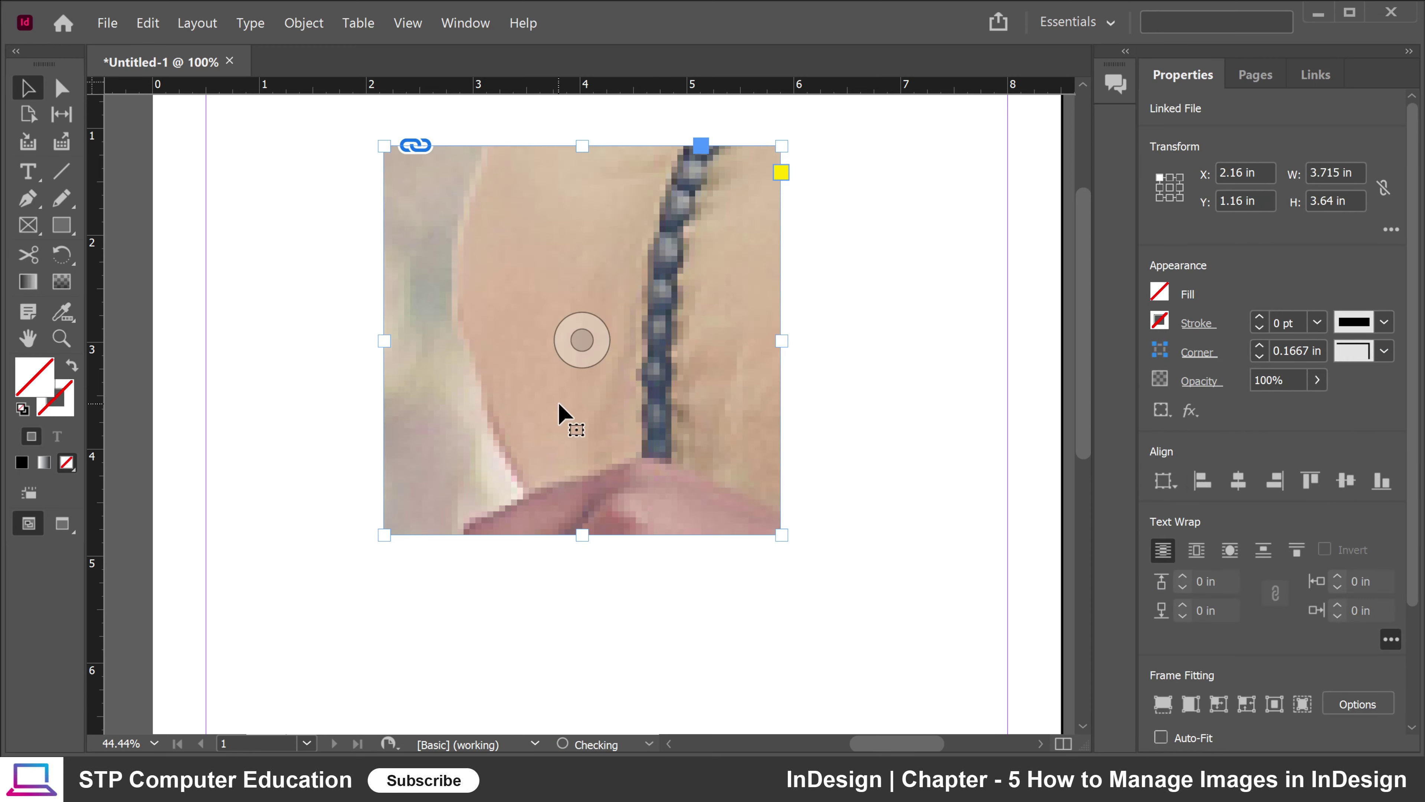
{"action": "left_click_drag", "start_coordinate": [578, 343], "coordinate": [588, 236]}
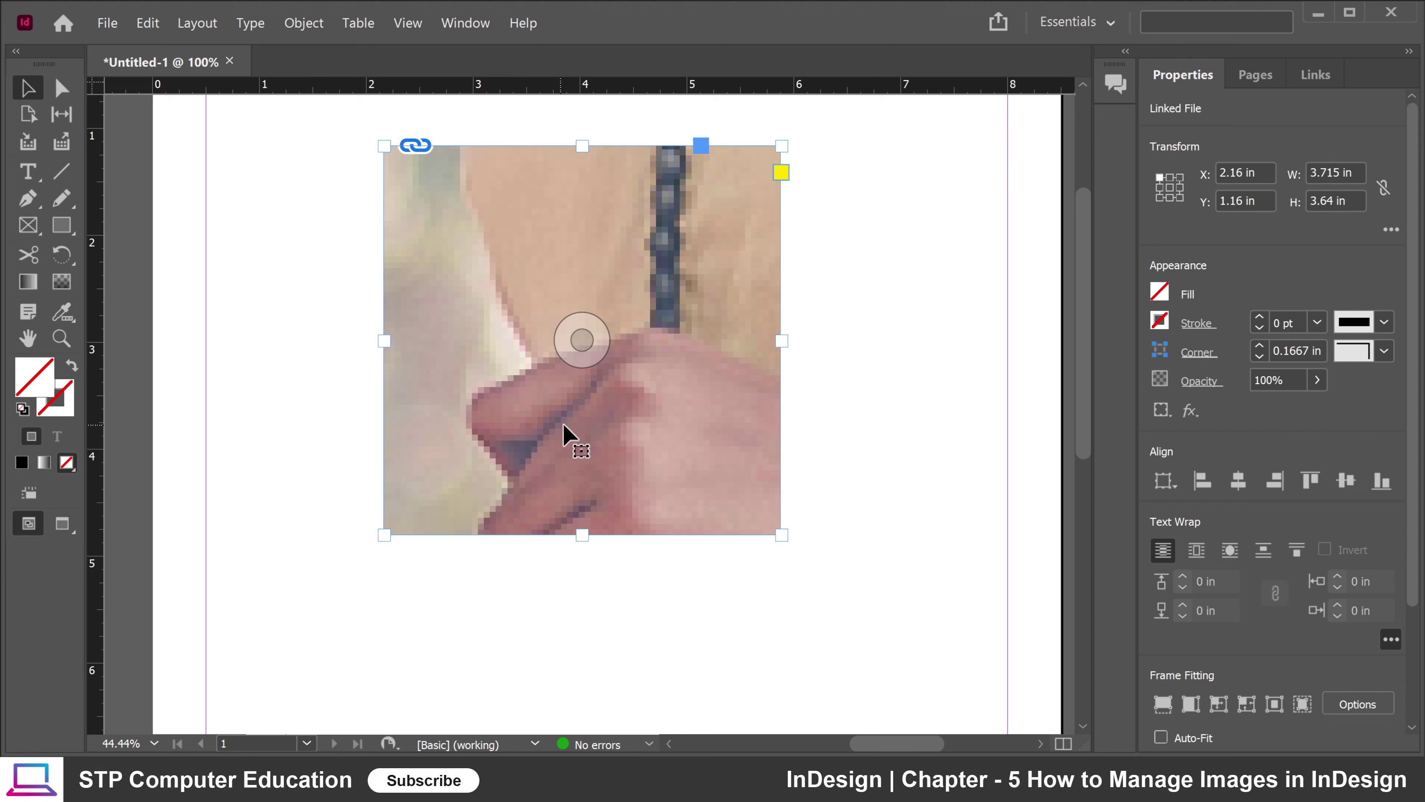
Step: Set the placed photo's display performance to High Quality Display
{"action": "right_click", "coordinate": [577, 261]}
{"action": "right_click", "coordinate": [514, 177]}
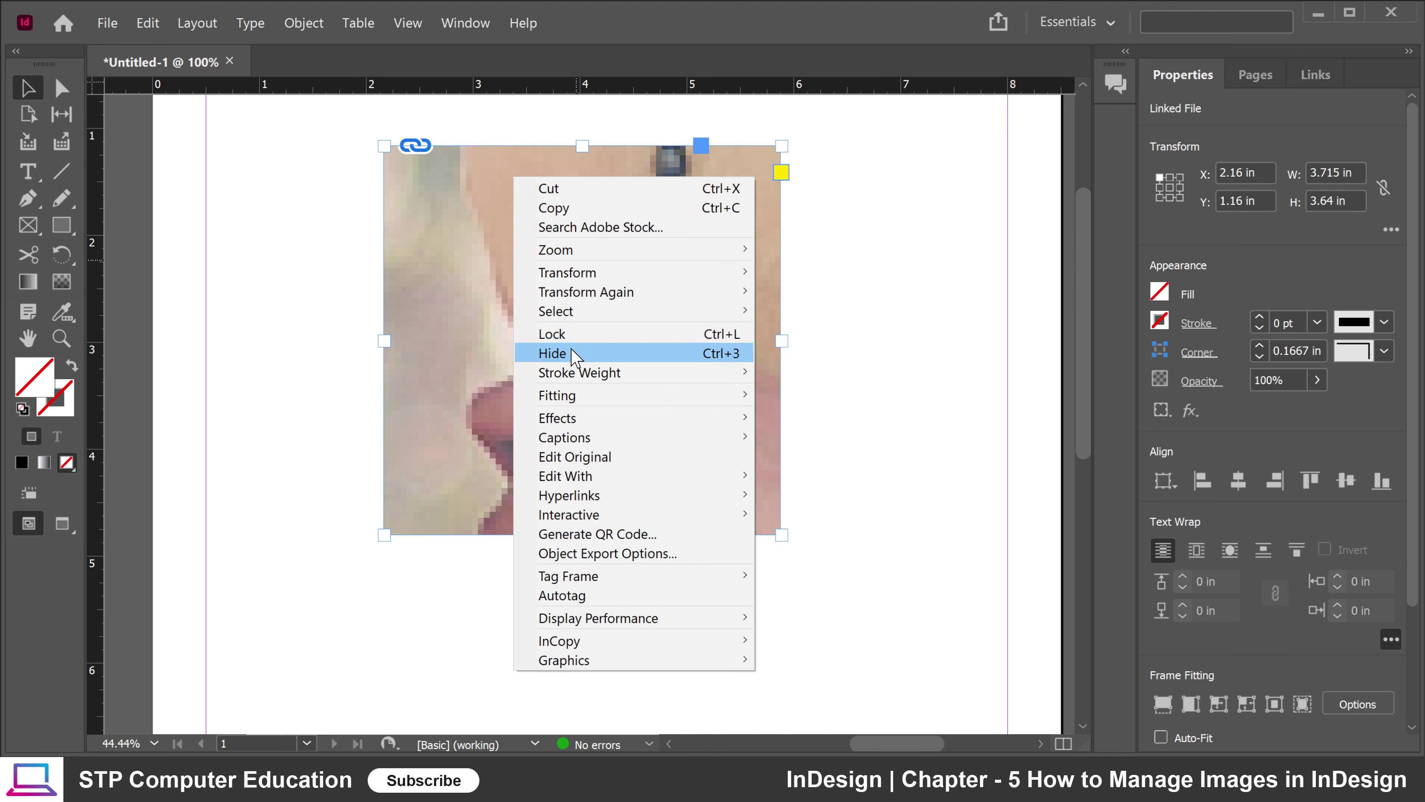
{"action": "mouse_move", "coordinate": [562, 623]}
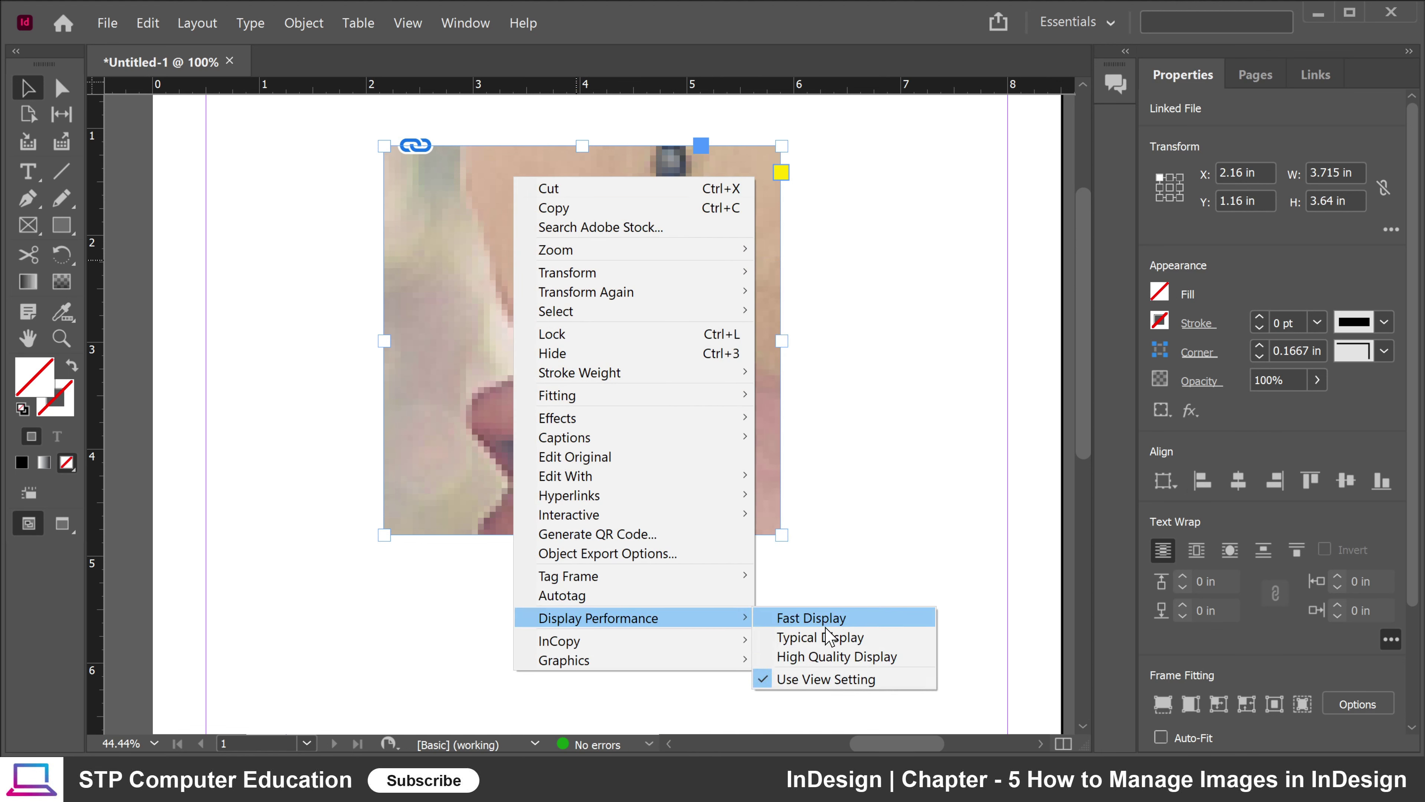
{"action": "left_click", "coordinate": [849, 659]}
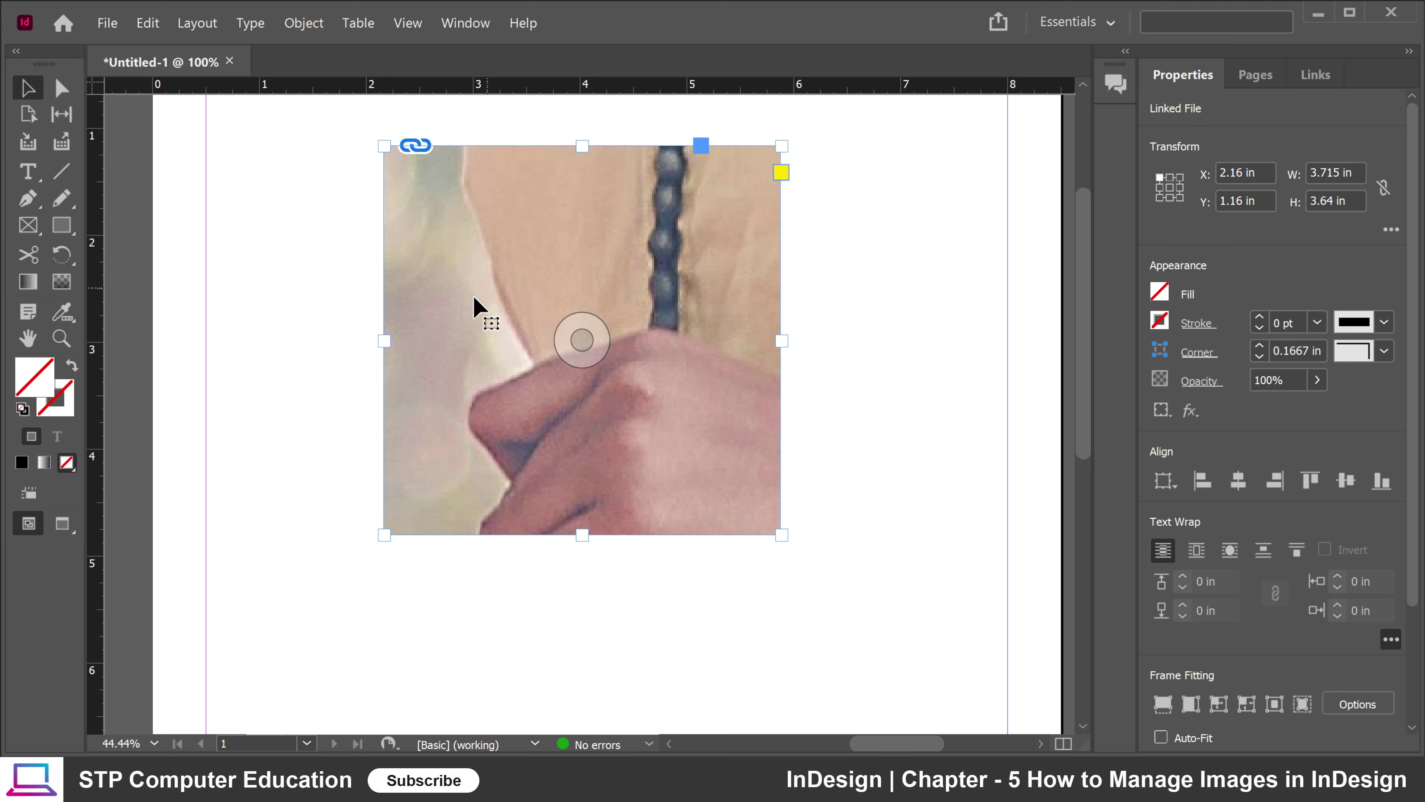
Step: Shift the photo further up inside its frame to show the whole hand, and set its display performance to Use View Setting
{"action": "left_click_drag", "start_coordinate": [552, 404], "coordinate": [567, 247]}
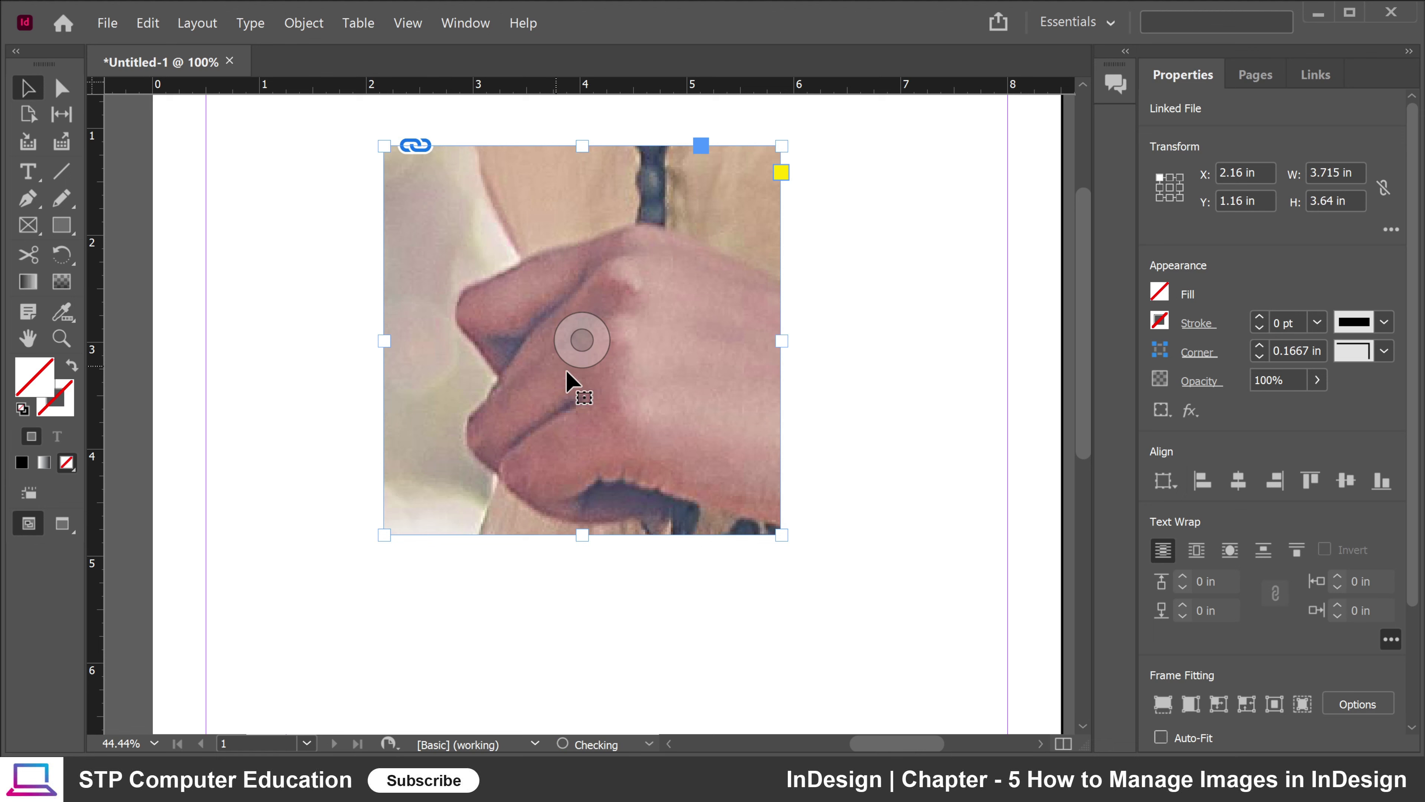
{"action": "left_click_drag", "start_coordinate": [584, 357], "coordinate": [577, 316]}
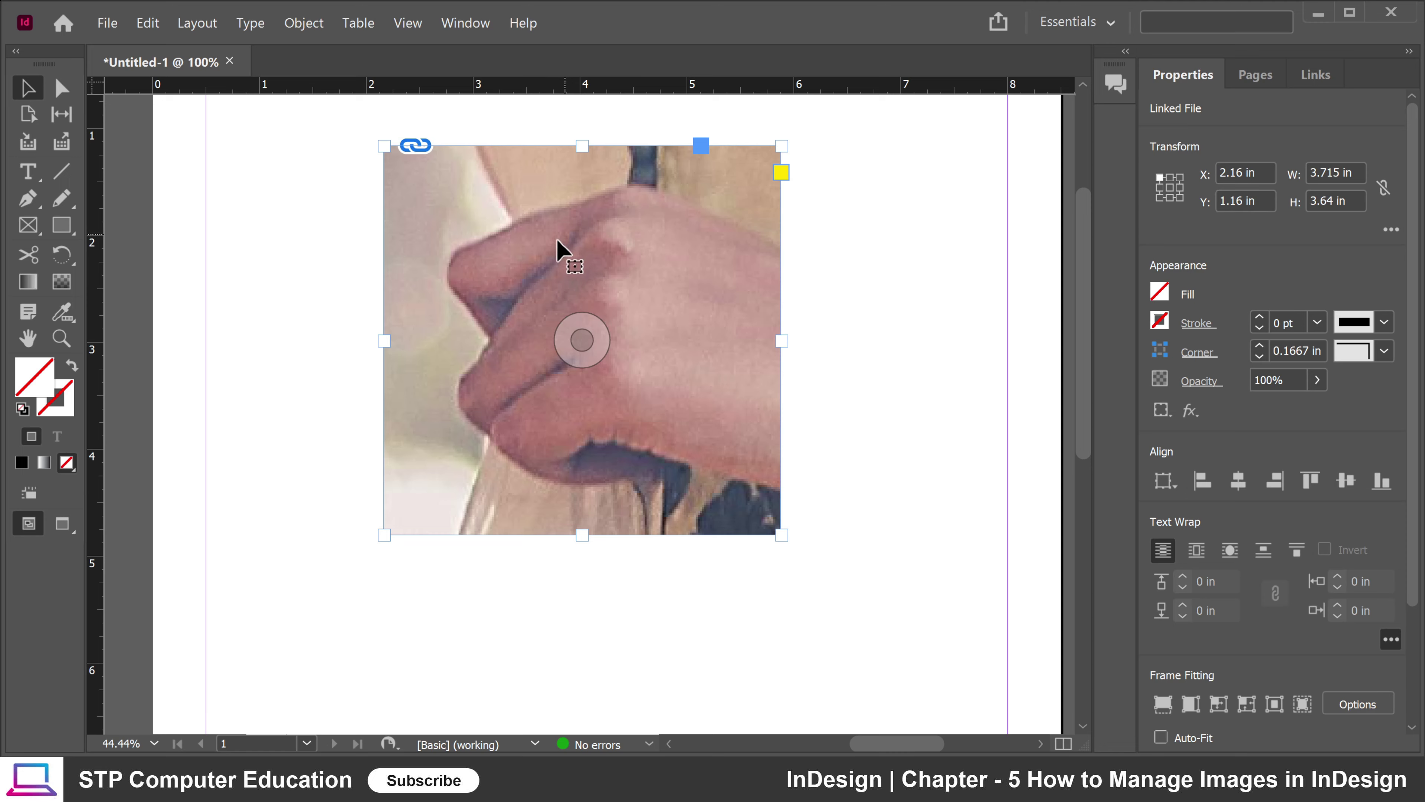
{"action": "right_click", "coordinate": [544, 230]}
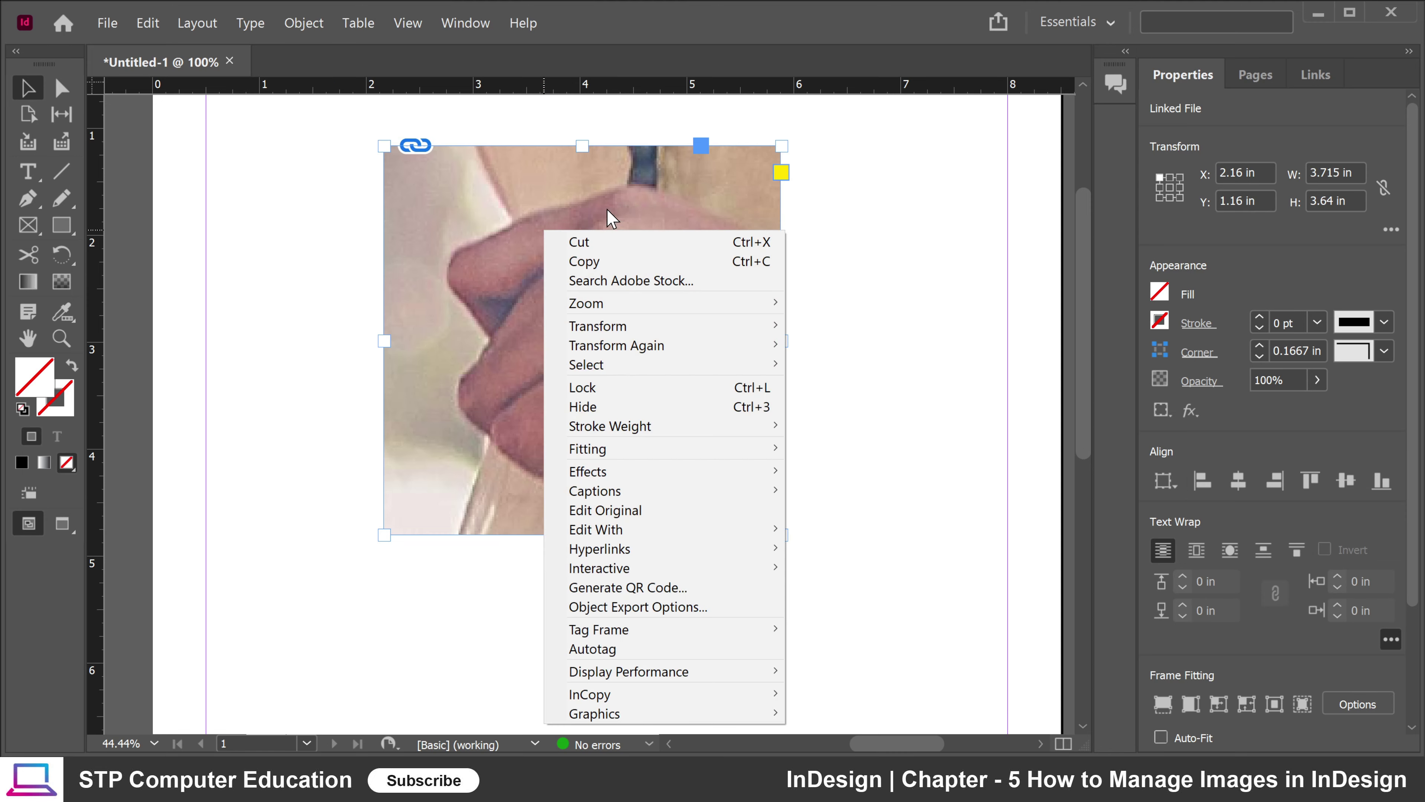
{"action": "right_click", "coordinate": [487, 157]}
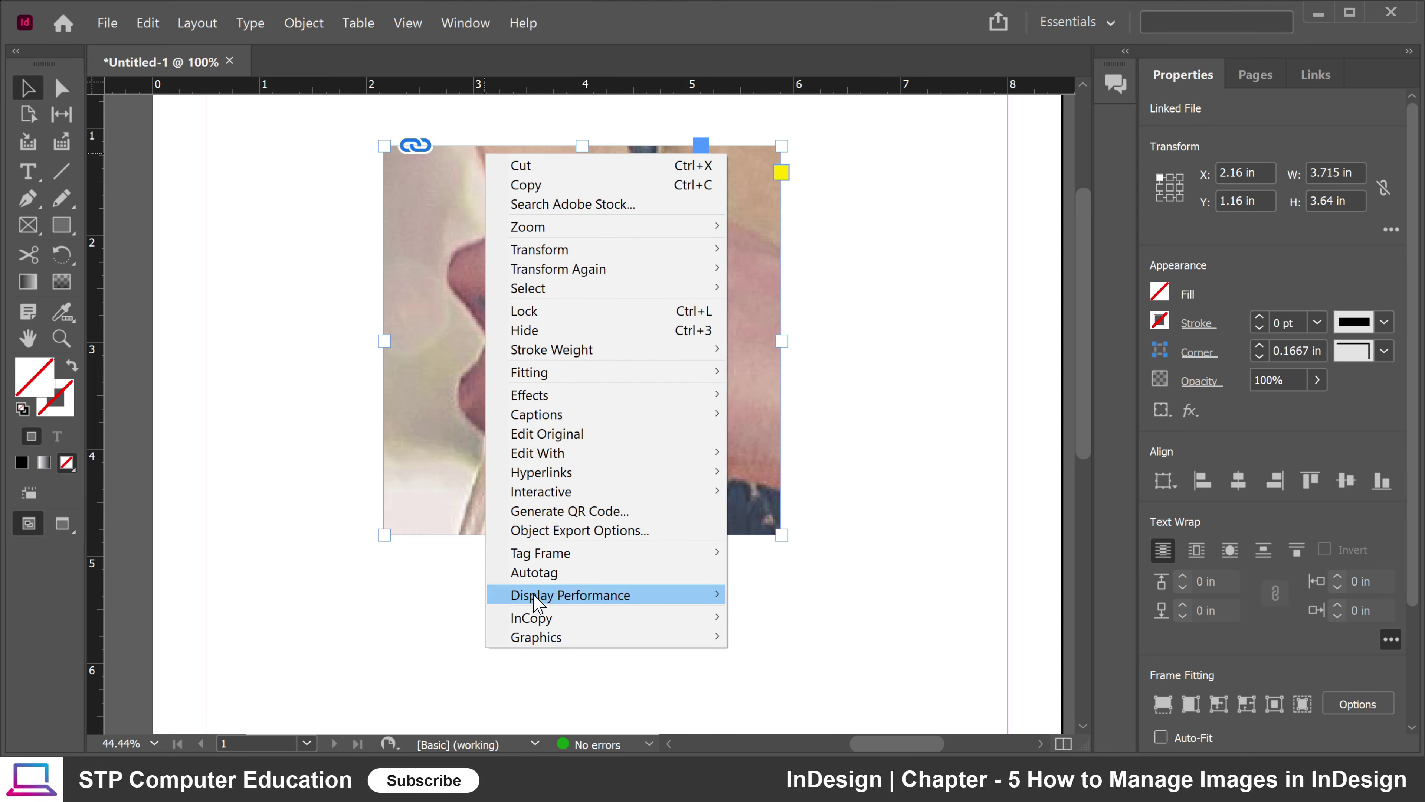
{"action": "mouse_move", "coordinate": [728, 602]}
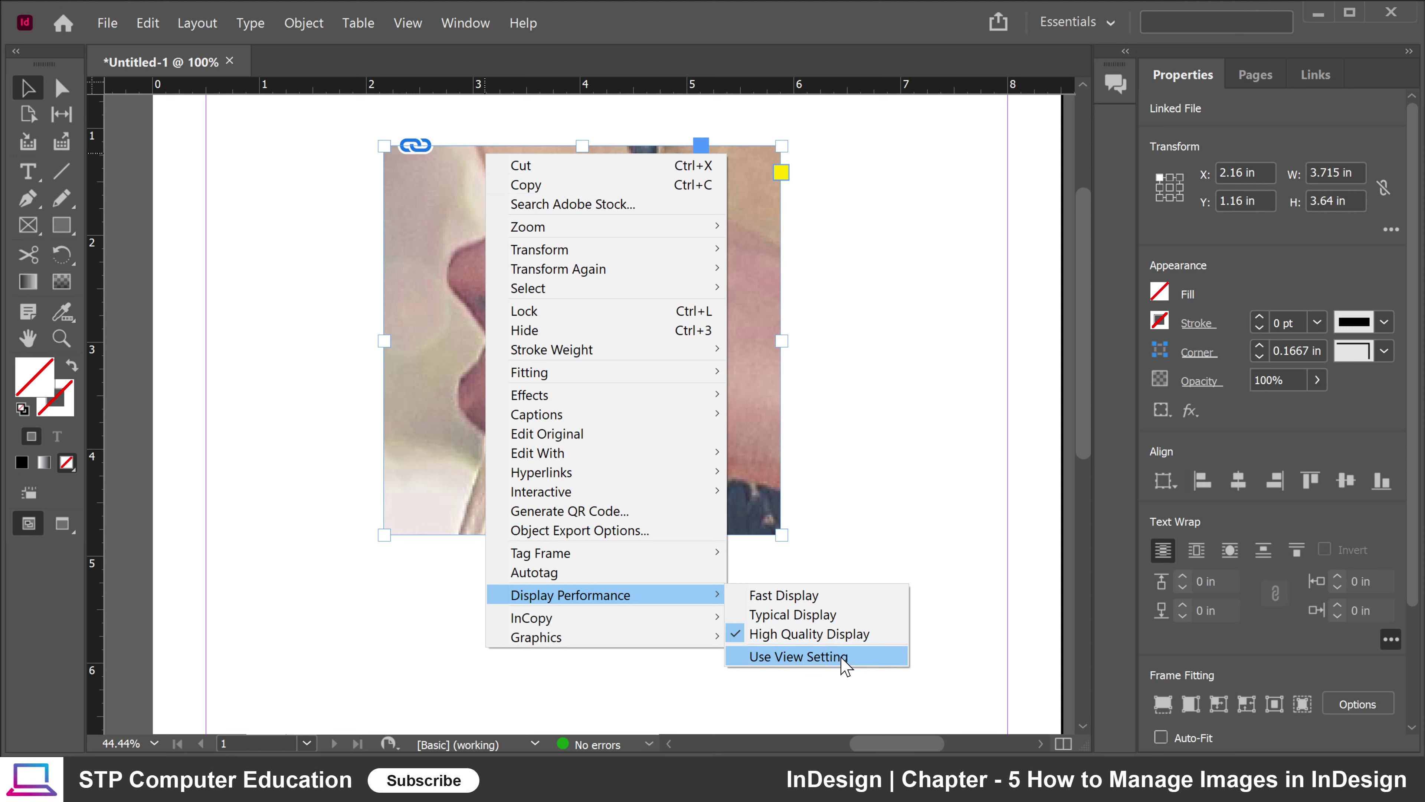
{"action": "left_click", "coordinate": [855, 660]}
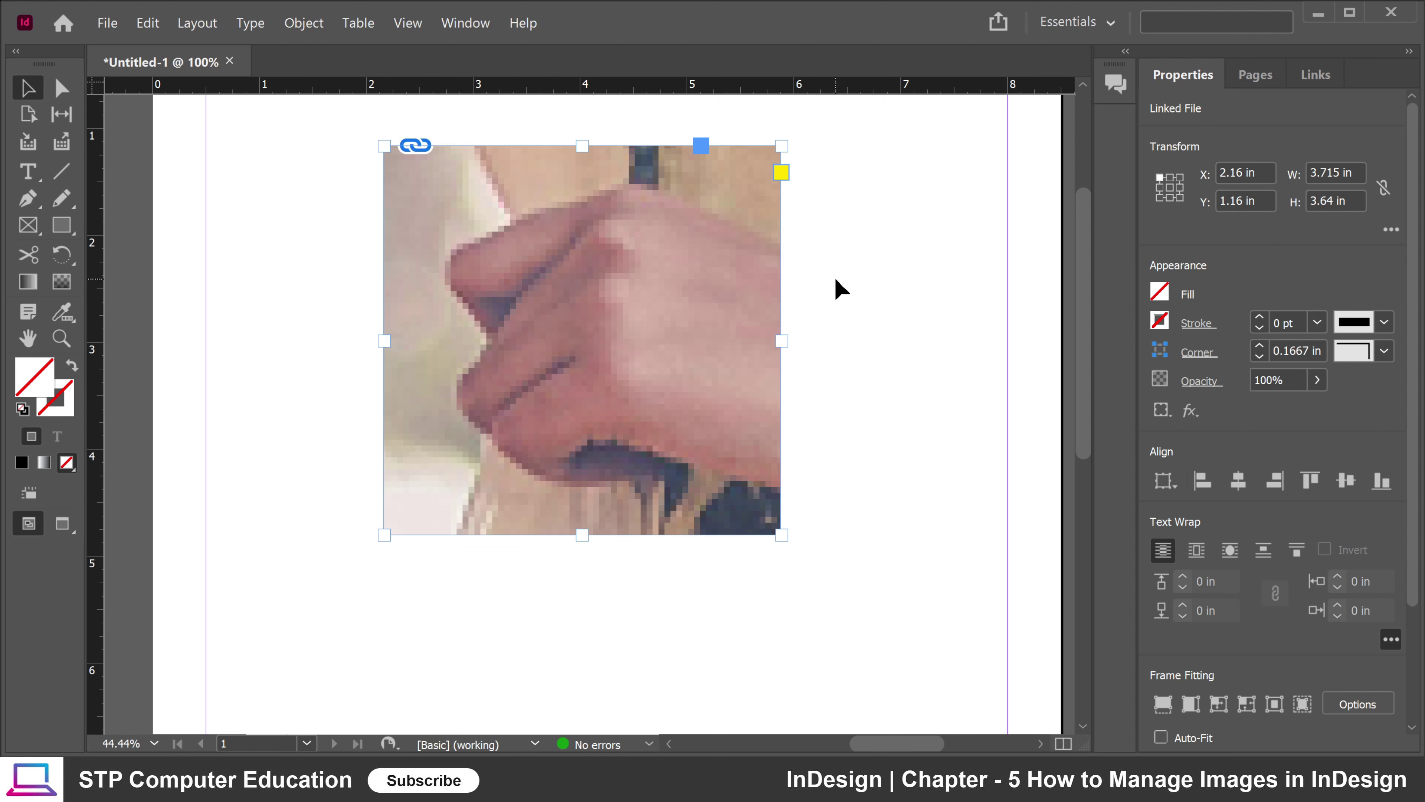
Step: Select the photo inside its frame and examine how it fills the frame, ending with the frame selected
{"action": "mouse_move", "coordinate": [608, 376]}
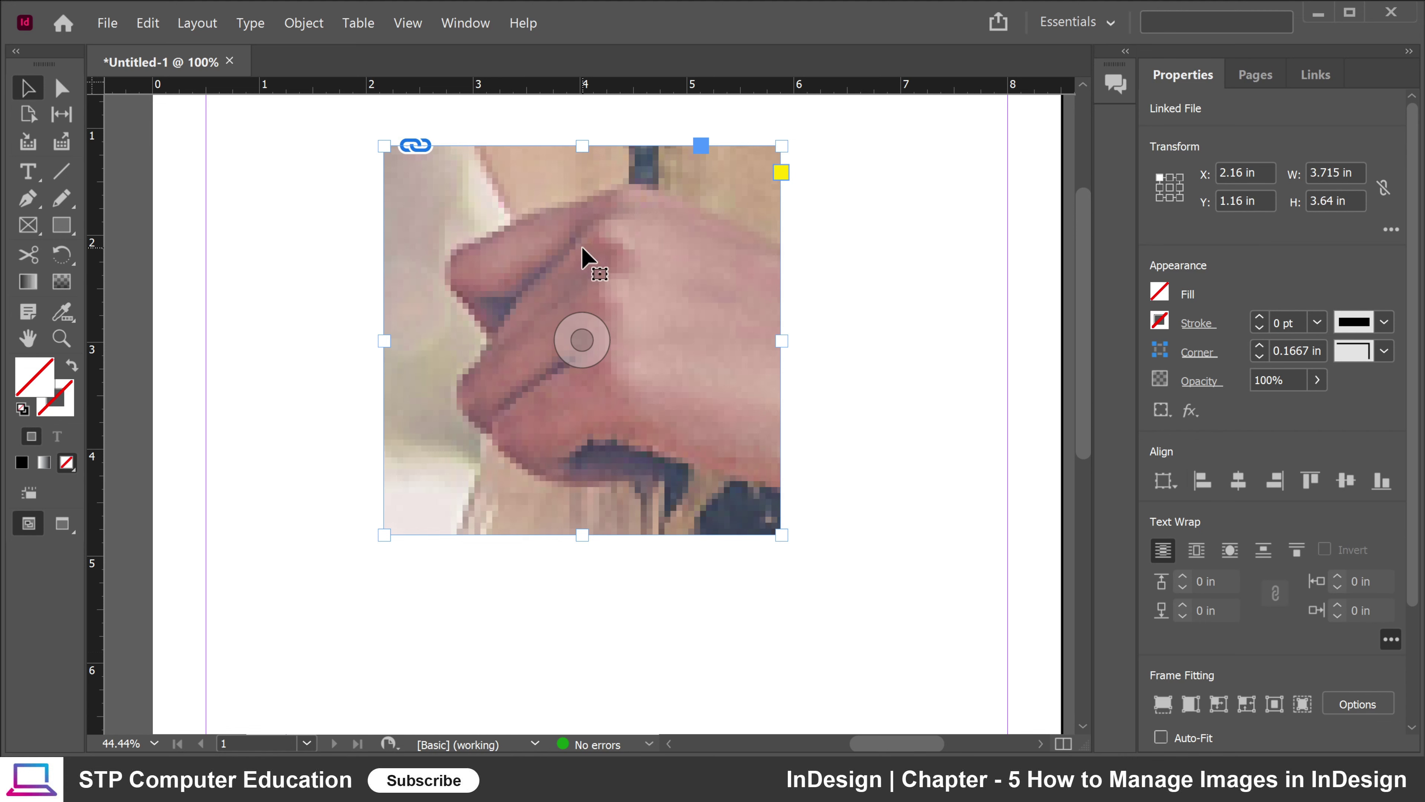
{"action": "double_click", "coordinate": [594, 275]}
{"action": "scroll", "coordinate": [608, 350], "scroll_direction": "down", "scroll_amount": 1}
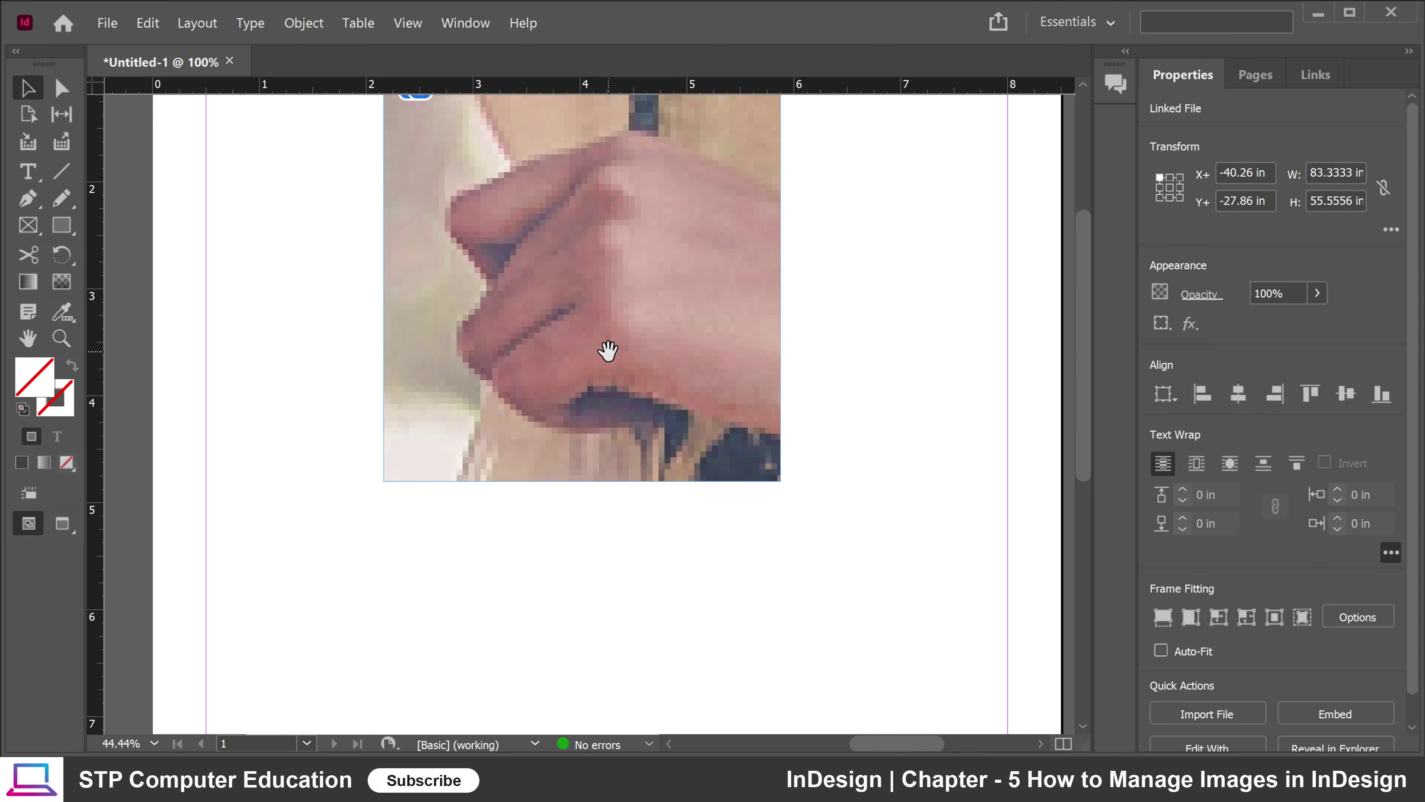
{"action": "scroll", "coordinate": [607, 351], "scroll_direction": "down", "scroll_amount": 5}
{"action": "scroll", "coordinate": [607, 353], "scroll_direction": "up", "scroll_amount": 7}
{"action": "scroll", "coordinate": [587, 274], "scroll_direction": "down", "scroll_amount": 2}
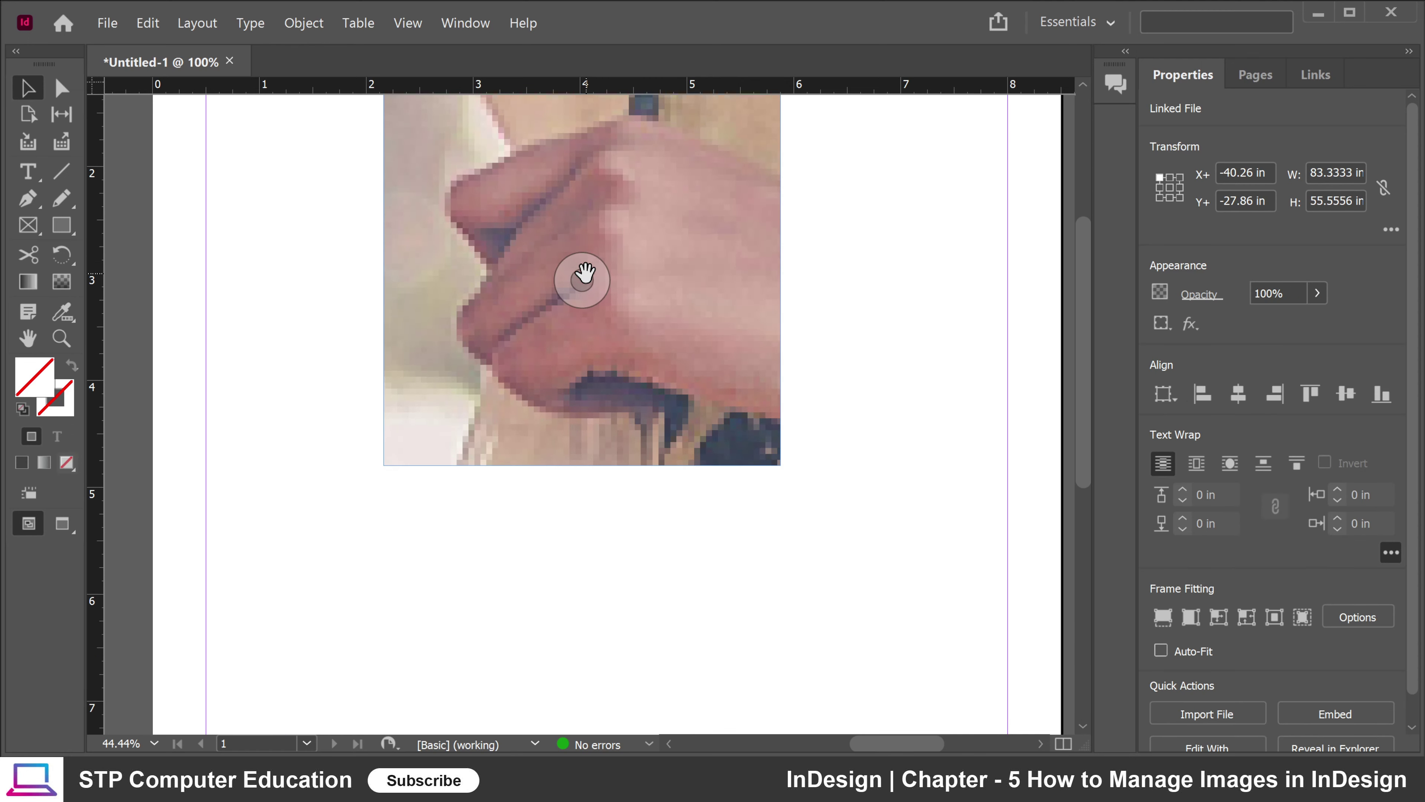
{"action": "scroll", "coordinate": [583, 273], "scroll_direction": "up", "scroll_amount": 2}
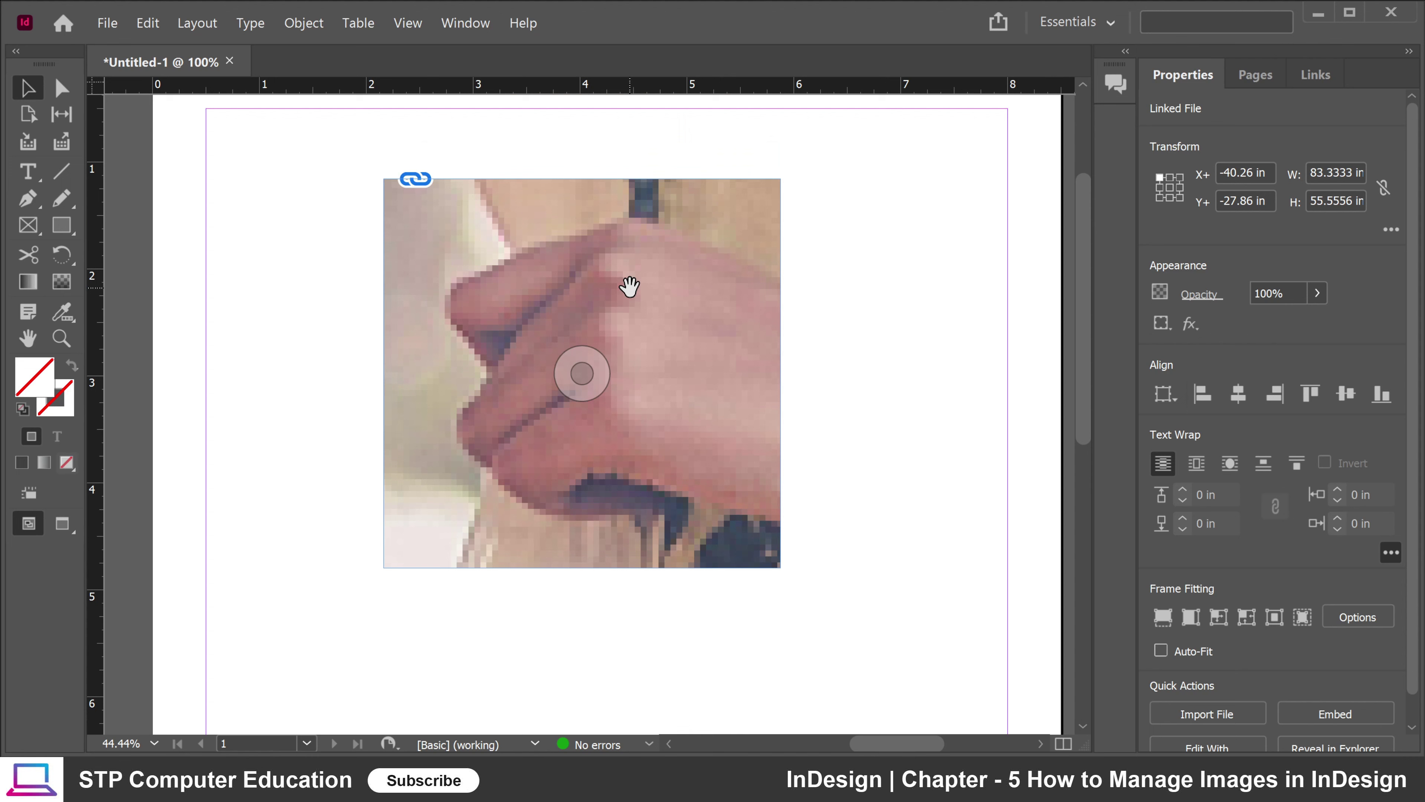
{"action": "left_click", "coordinate": [609, 279]}
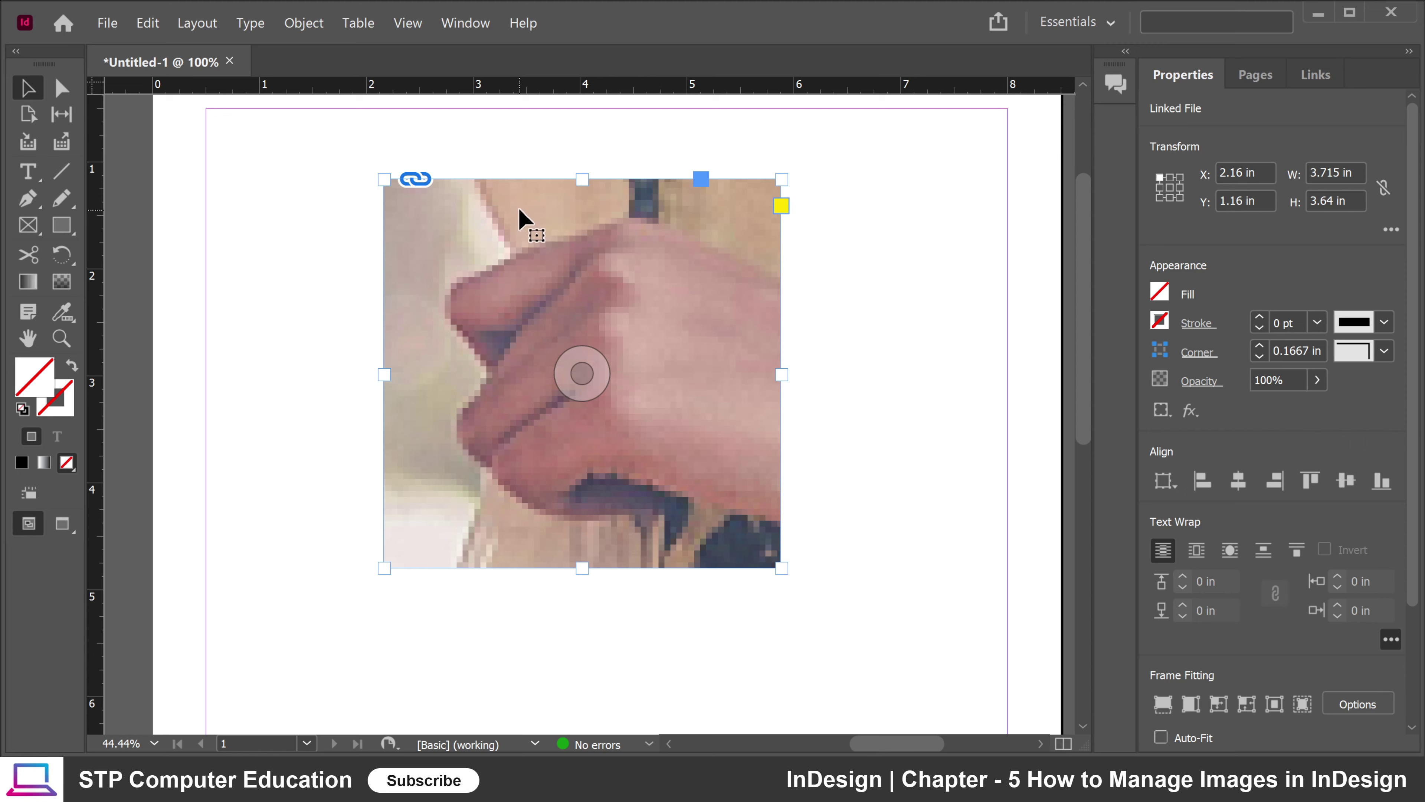
{"action": "right_click", "coordinate": [519, 189]}
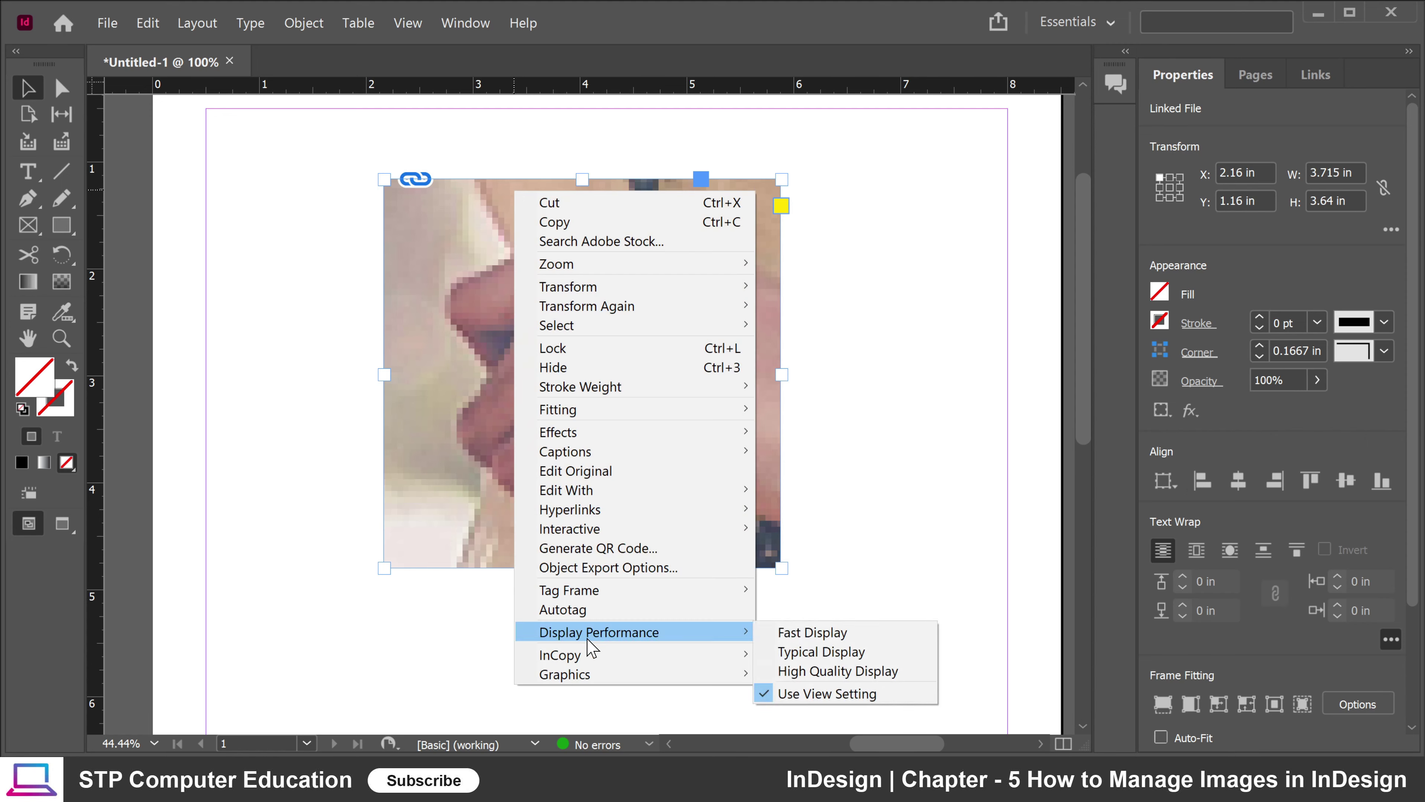
{"action": "mouse_move", "coordinate": [578, 413]}
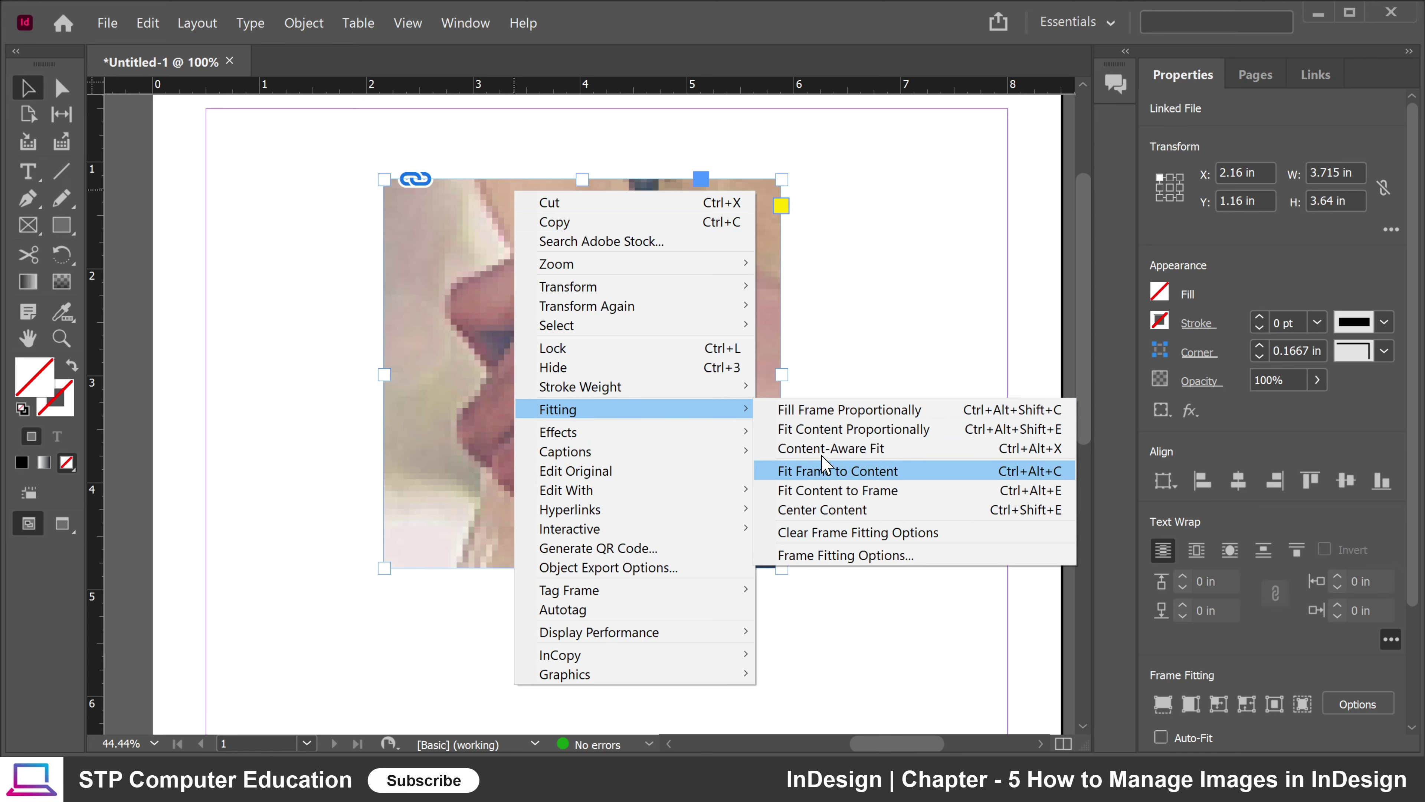
{"action": "left_click", "coordinate": [846, 448]}
{"action": "left_click", "coordinate": [859, 344]}
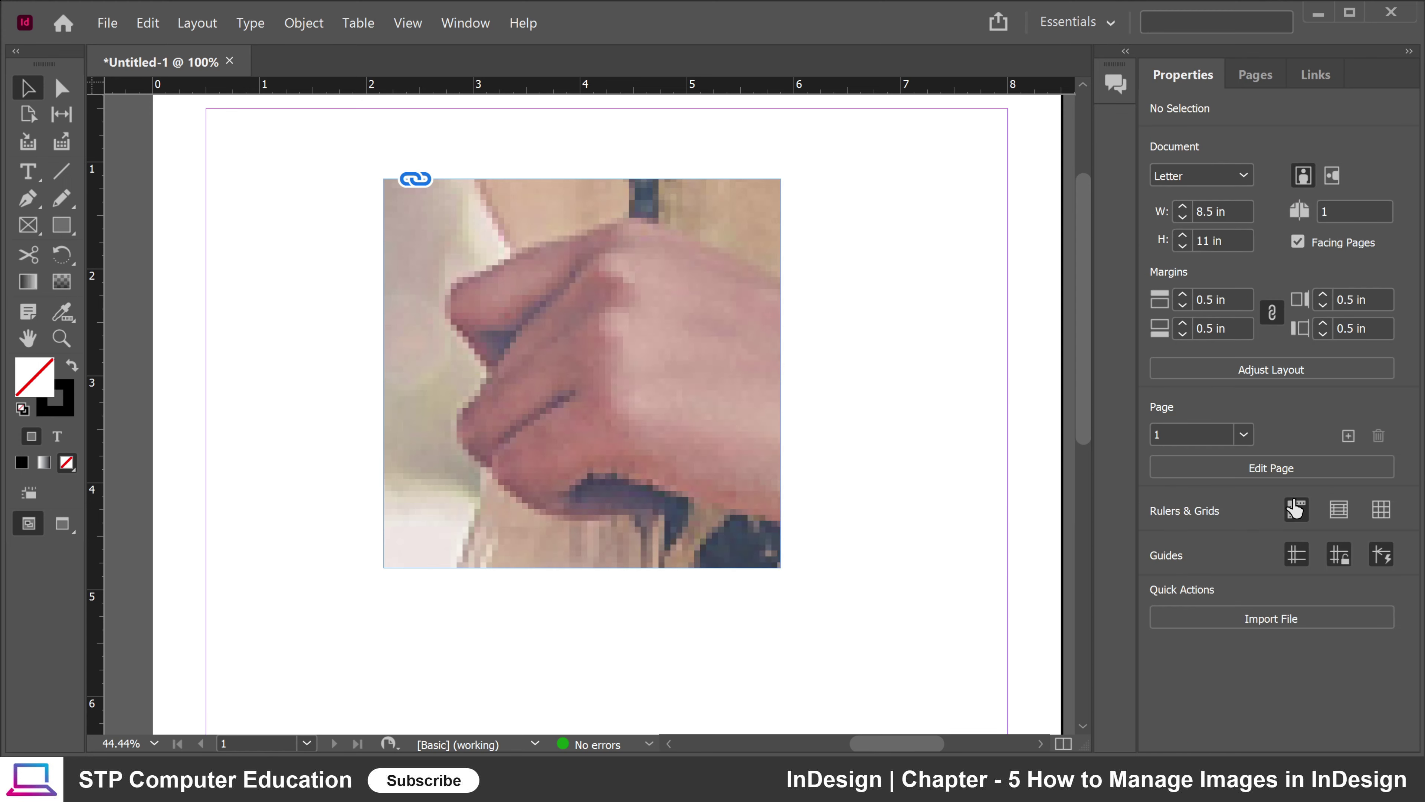
{"action": "left_click", "coordinate": [615, 289]}
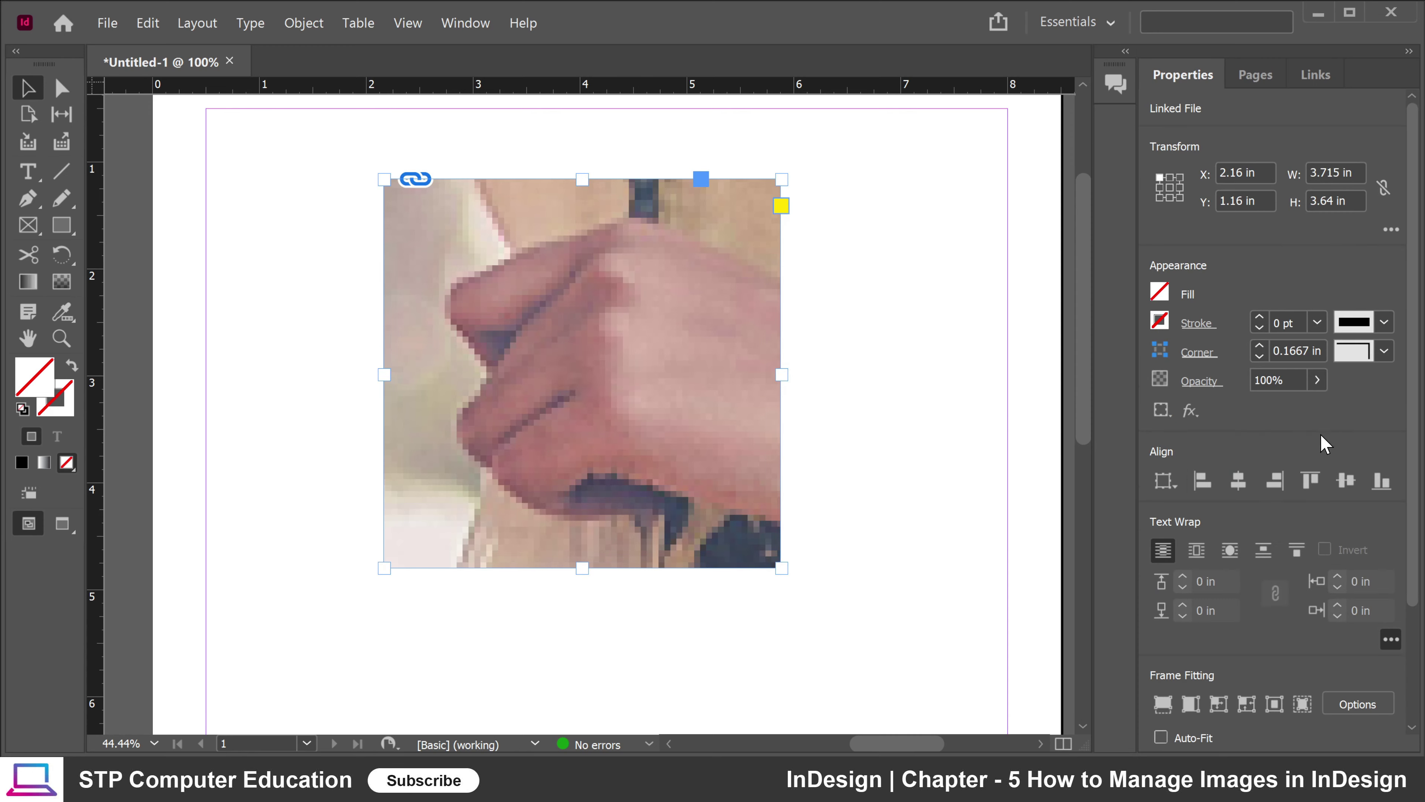
Step: Try the Fill Frame Proportionally fitting on the photo's frame, and undo it
{"action": "scroll", "coordinate": [1275, 457], "scroll_direction": "down", "scroll_amount": 4}
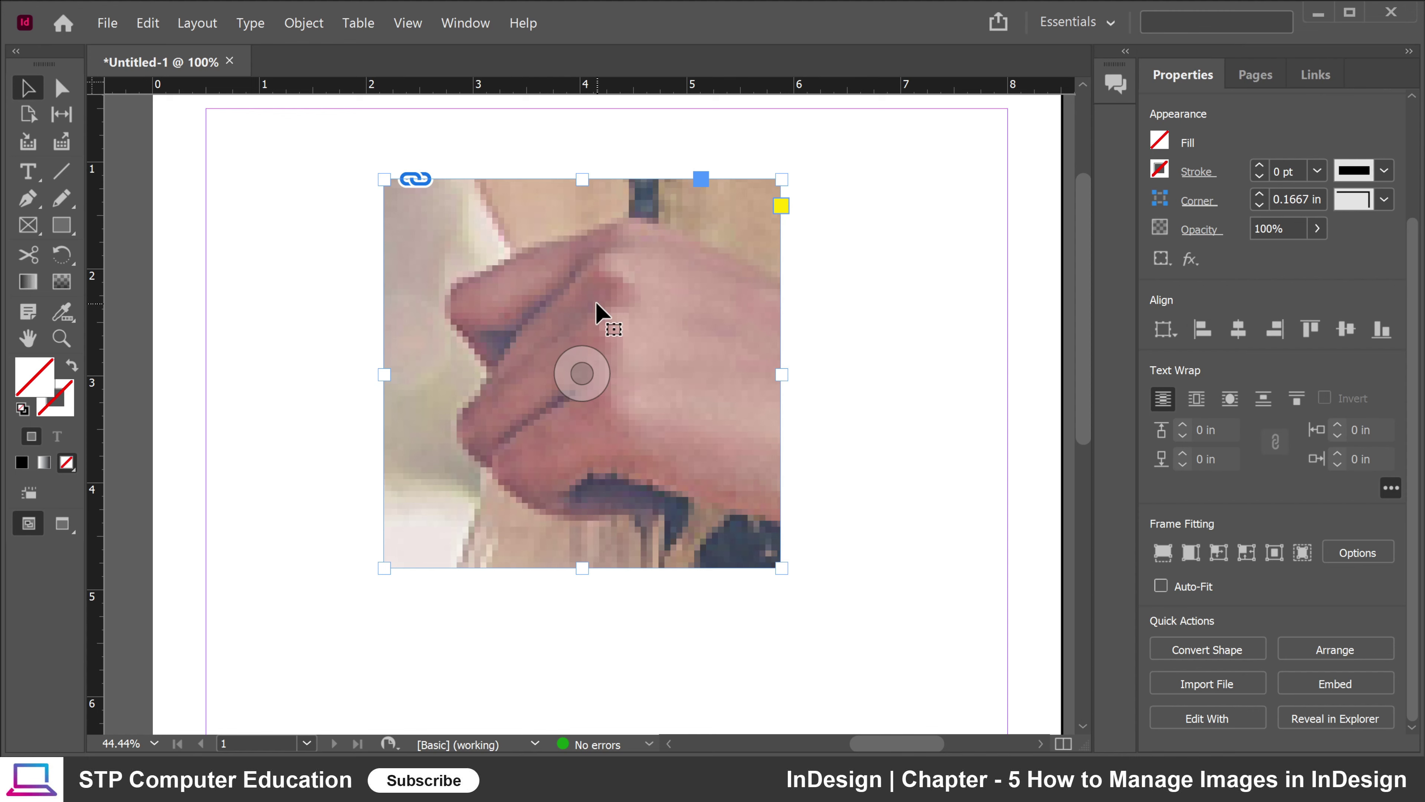
{"action": "left_click", "coordinate": [1163, 553]}
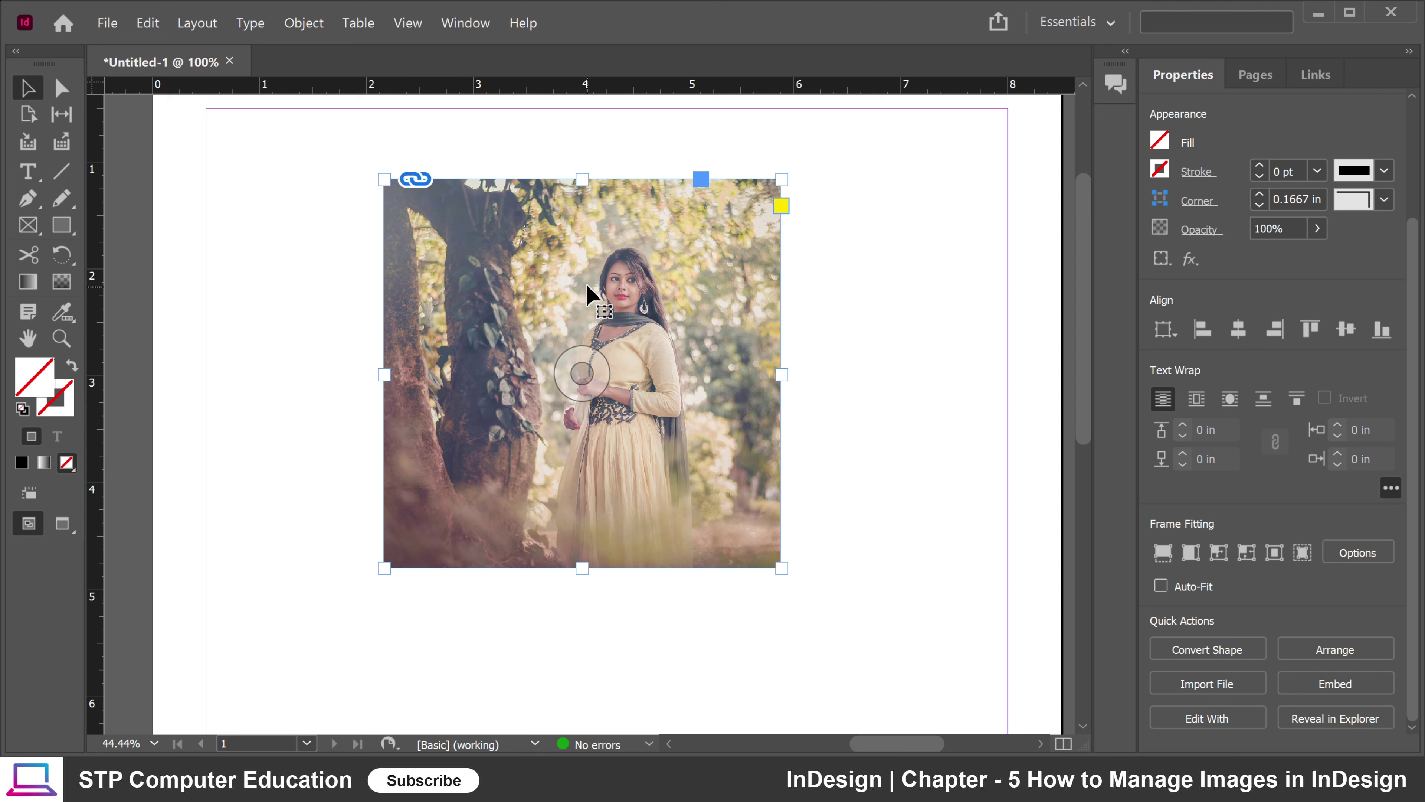
{"action": "double_click", "coordinate": [616, 277]}
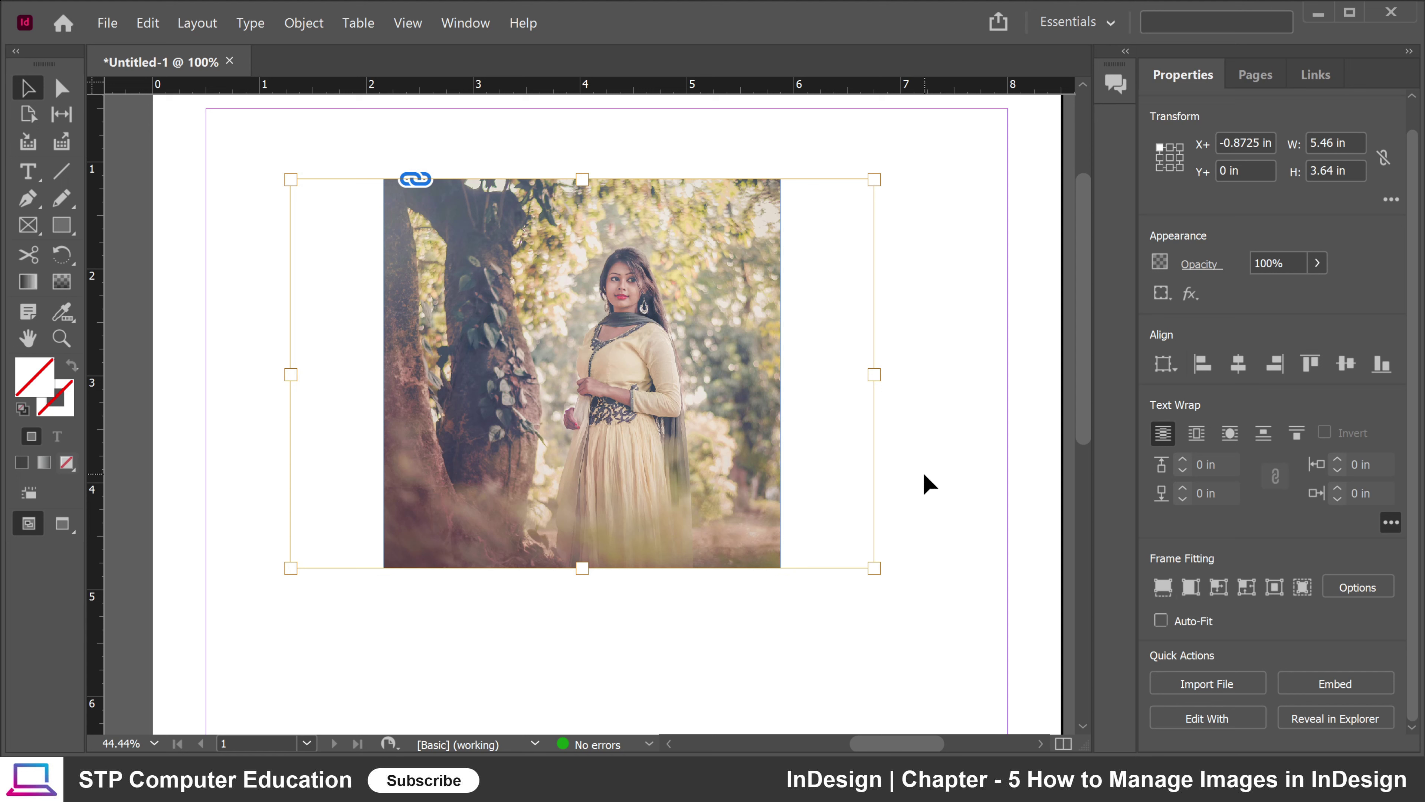
{"action": "key", "text": "ctrl+z"}
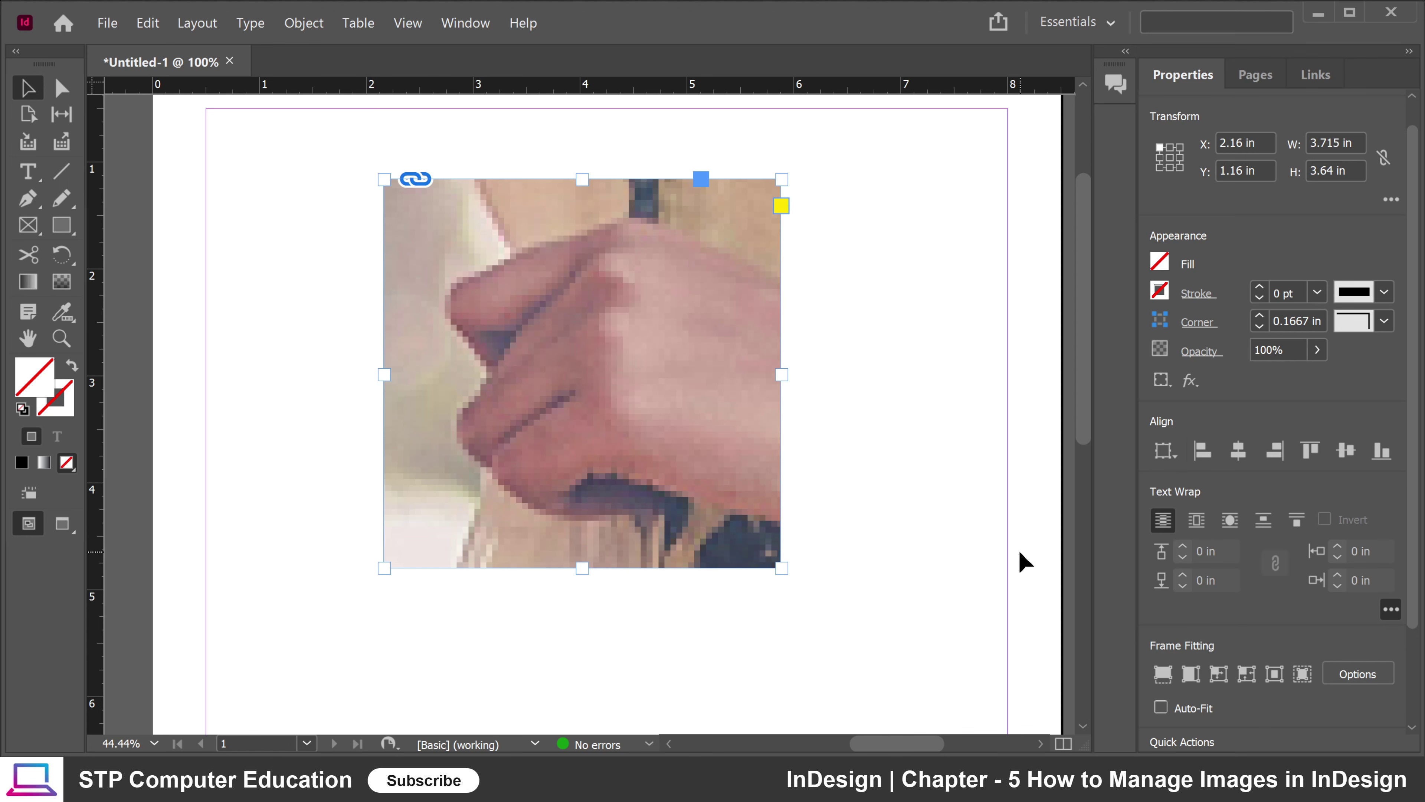
Step: Try the Fit Content Proportionally fitting on the photo's frame, and undo it
{"action": "scroll", "coordinate": [1228, 495], "scroll_direction": "down", "scroll_amount": 3}
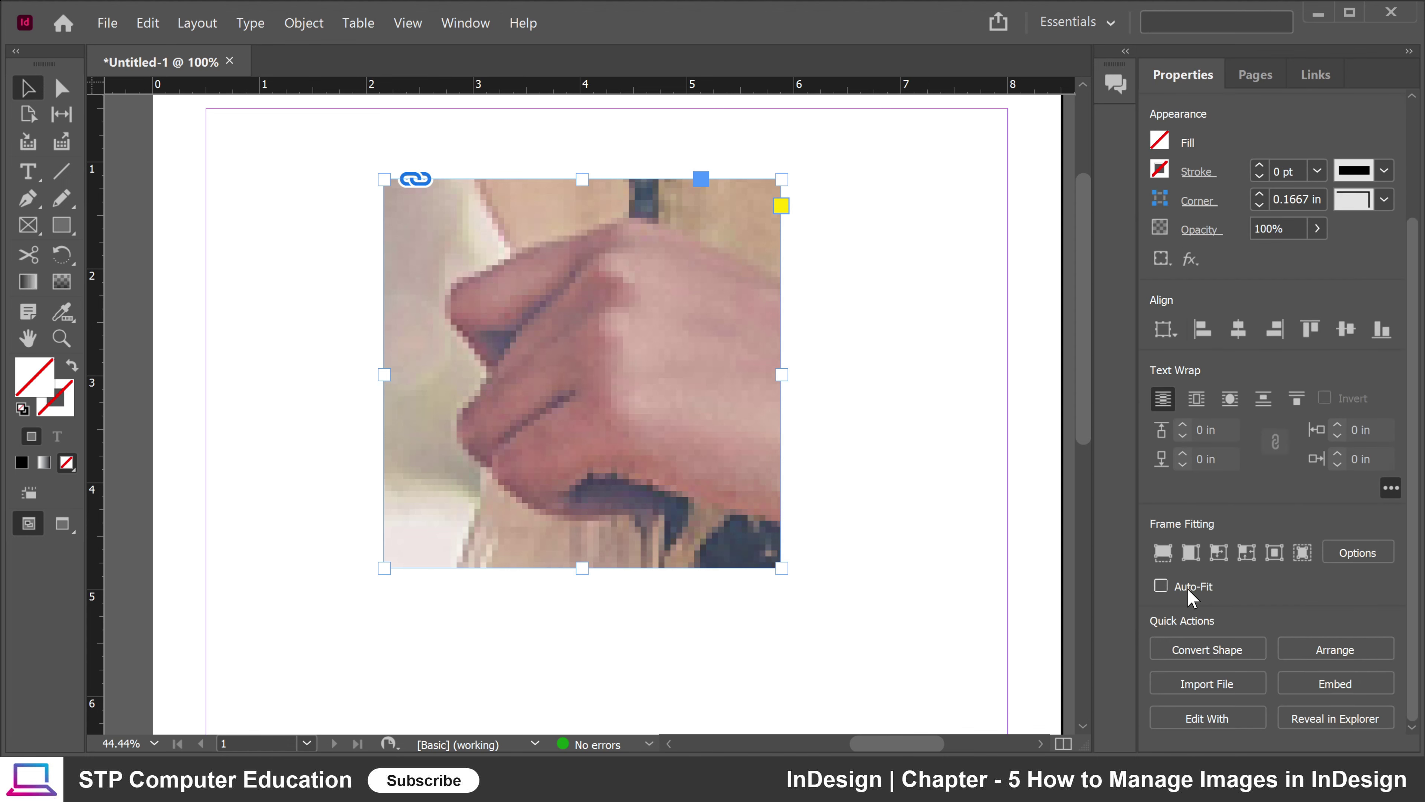
{"action": "left_click", "coordinate": [1191, 553]}
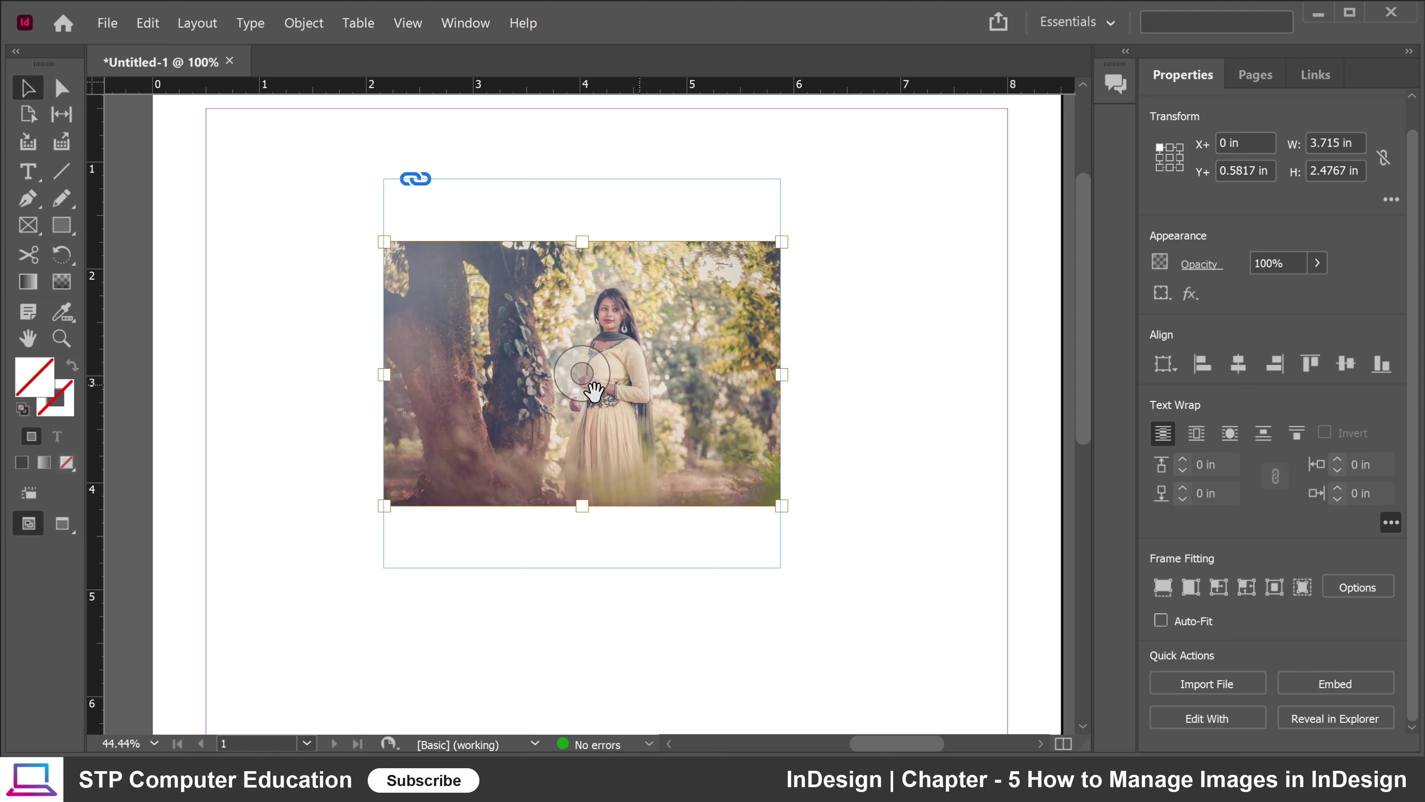
{"action": "key", "text": "ctrl+z"}
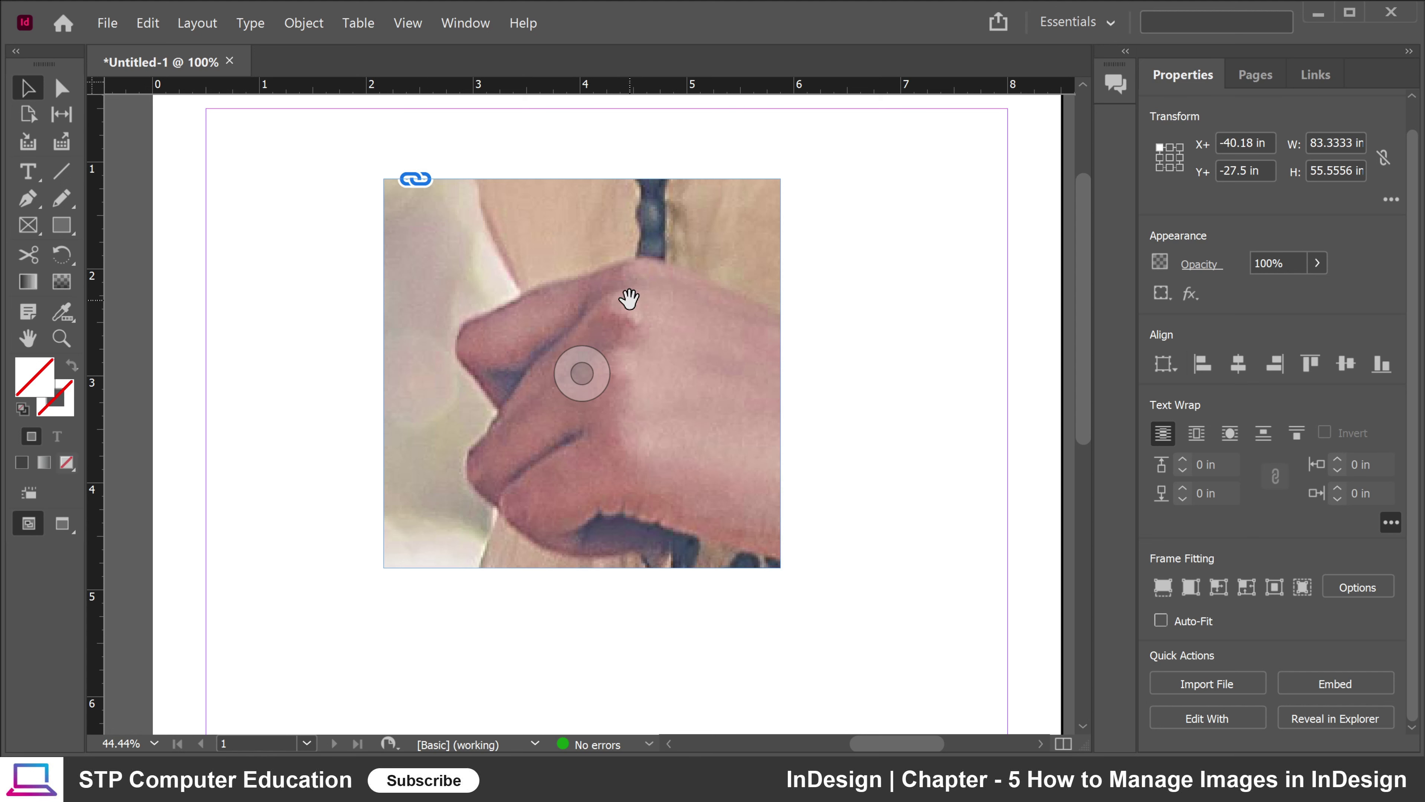
Step: Fit the photo content to its frame so the whole photo stretches to the frame's proportions
{"action": "left_click", "coordinate": [242, 185]}
{"action": "left_click", "coordinate": [667, 302]}
{"action": "scroll", "coordinate": [1251, 529], "scroll_direction": "down", "scroll_amount": 3}
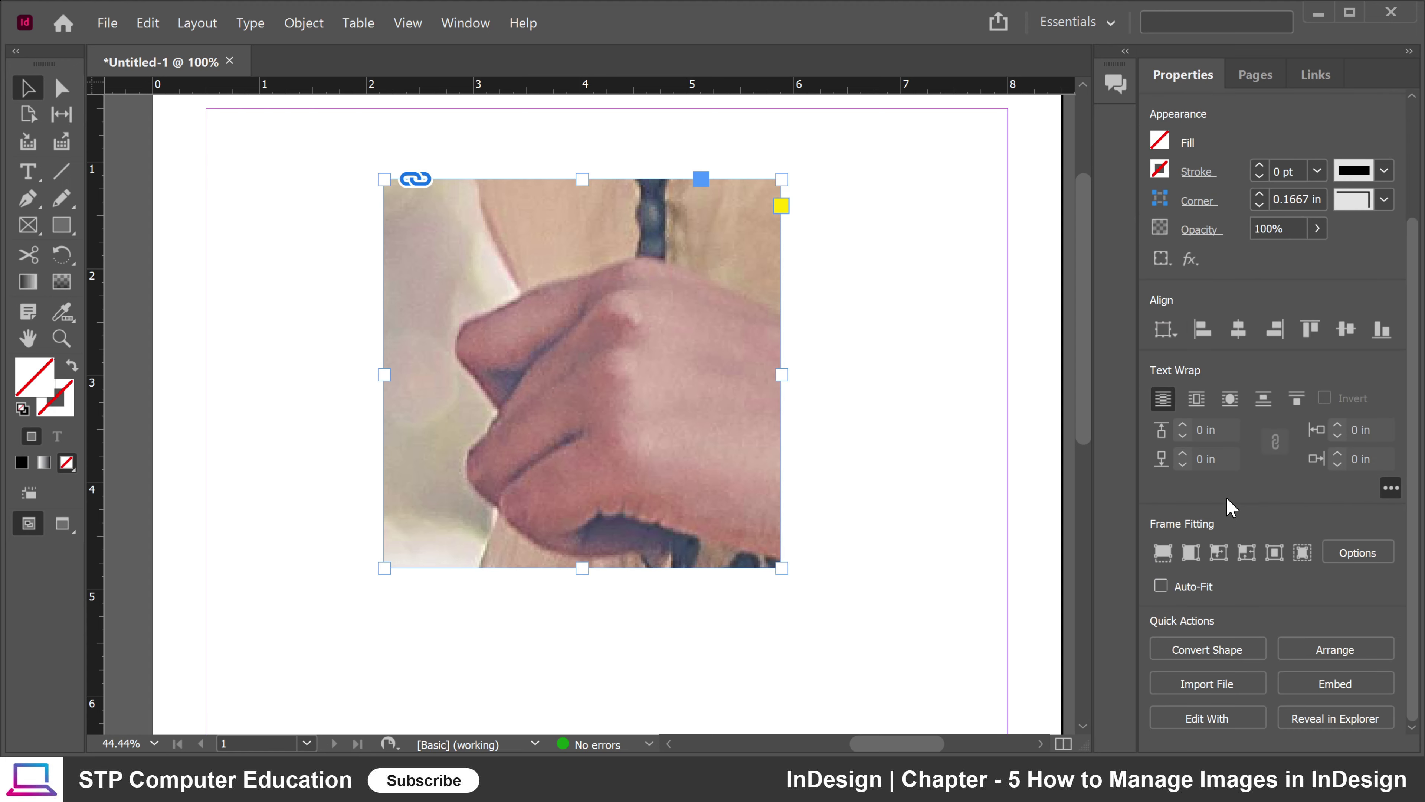
{"action": "left_click", "coordinate": [1219, 553]}
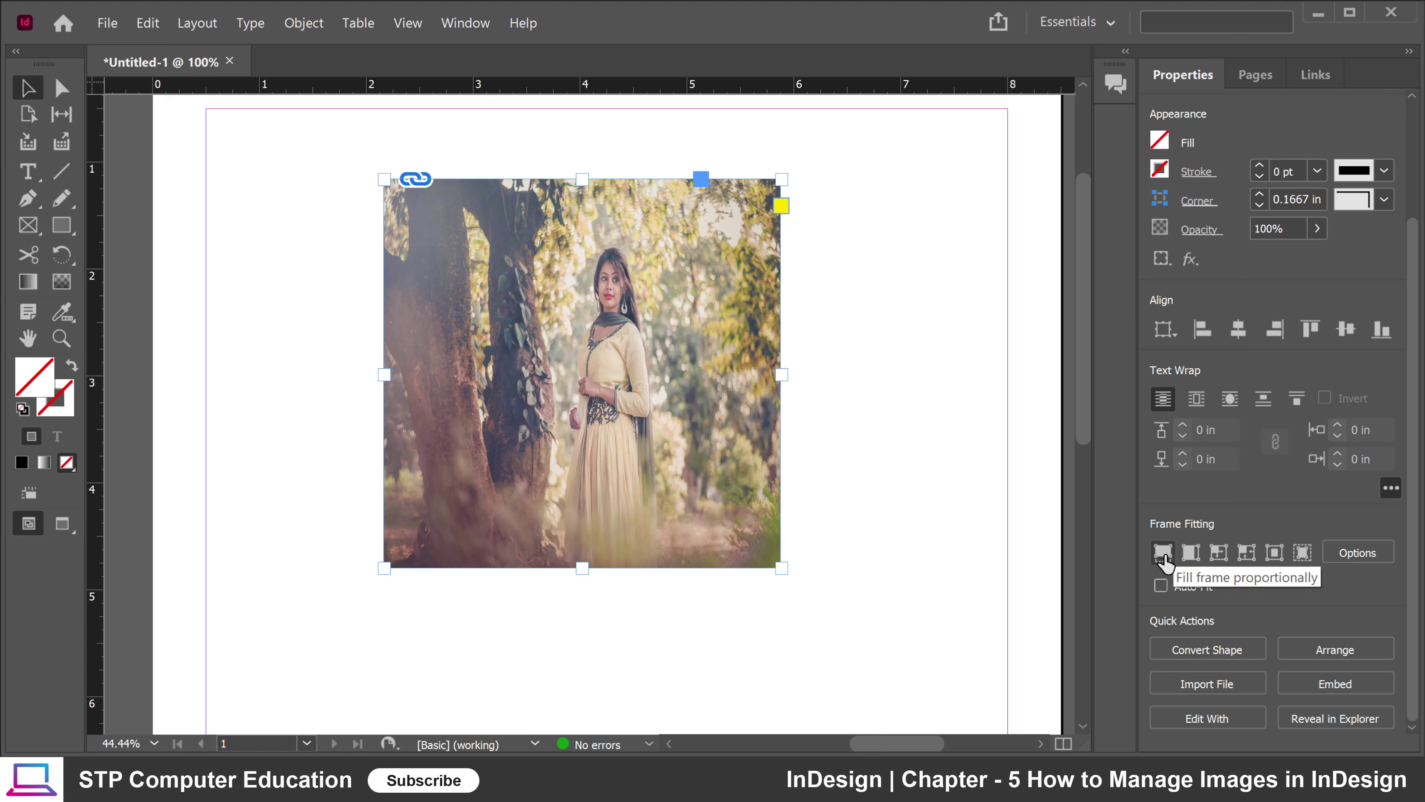
Step: Fill the frame proportionally with the photo, and fit the frame to the content
{"action": "left_click", "coordinate": [1163, 554]}
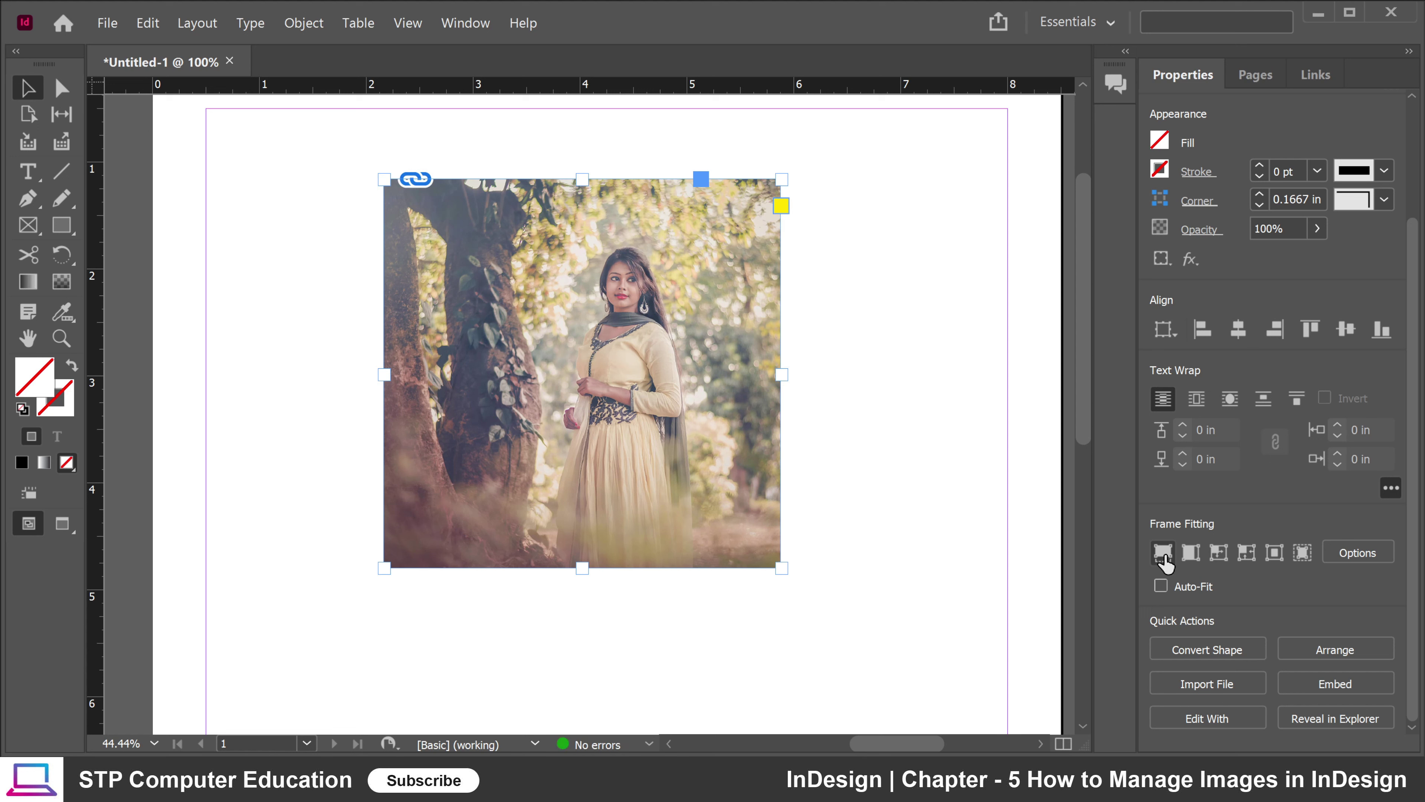
{"action": "left_click", "coordinate": [582, 373]}
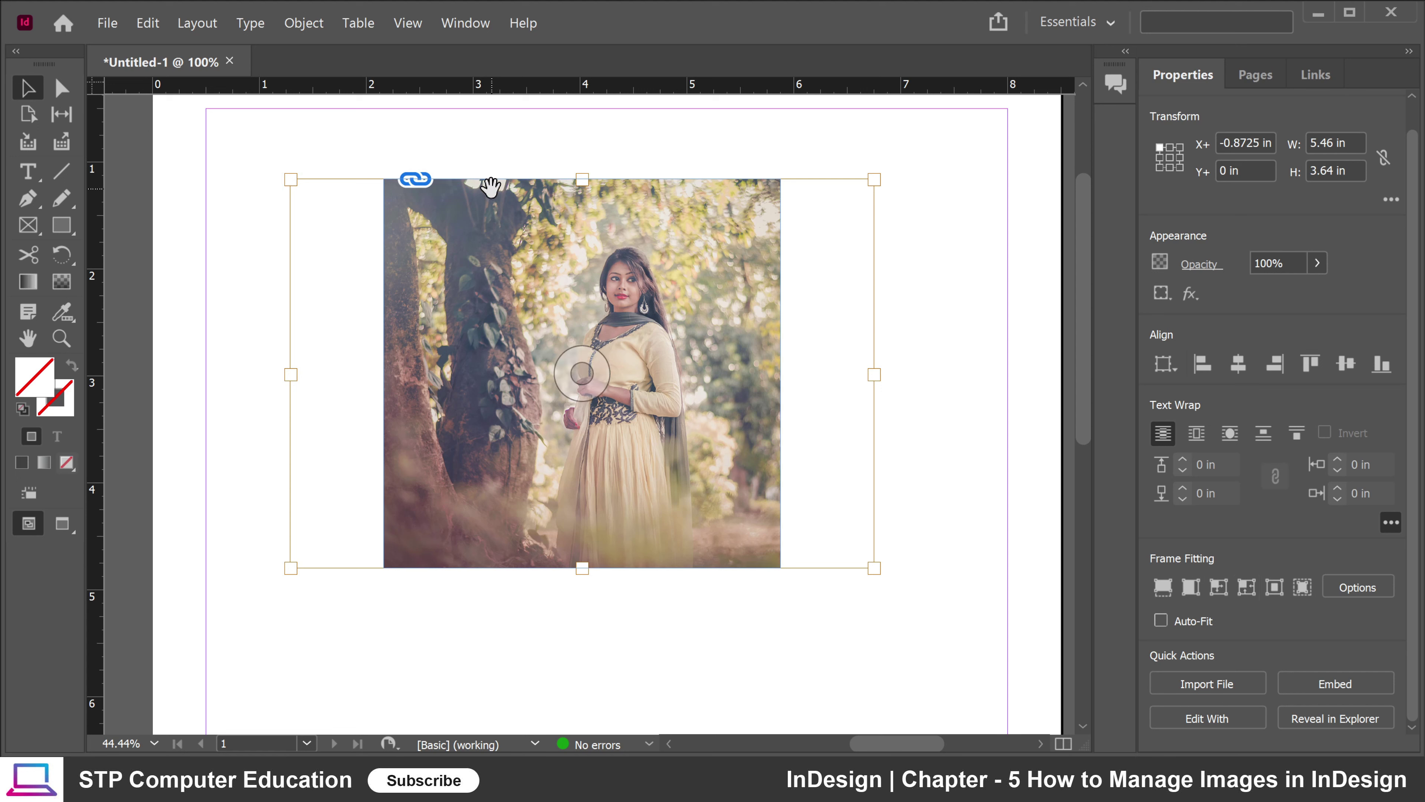
{"action": "left_click", "coordinate": [1246, 587]}
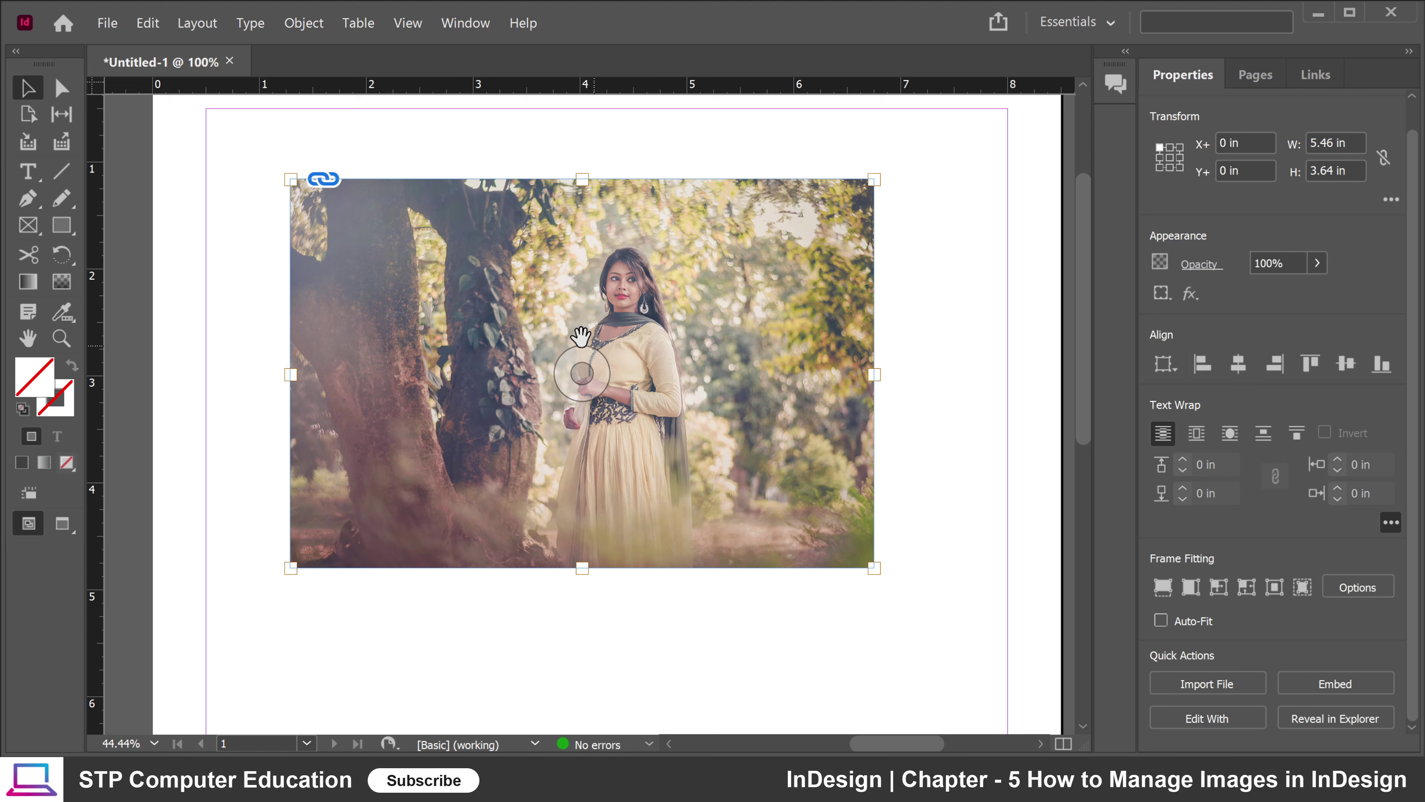
Step: Shift the photo about 1.03 in right and 0.58 in up inside its frame, and center the content
{"action": "left_click_drag", "start_coordinate": [536, 306], "coordinate": [647, 244]}
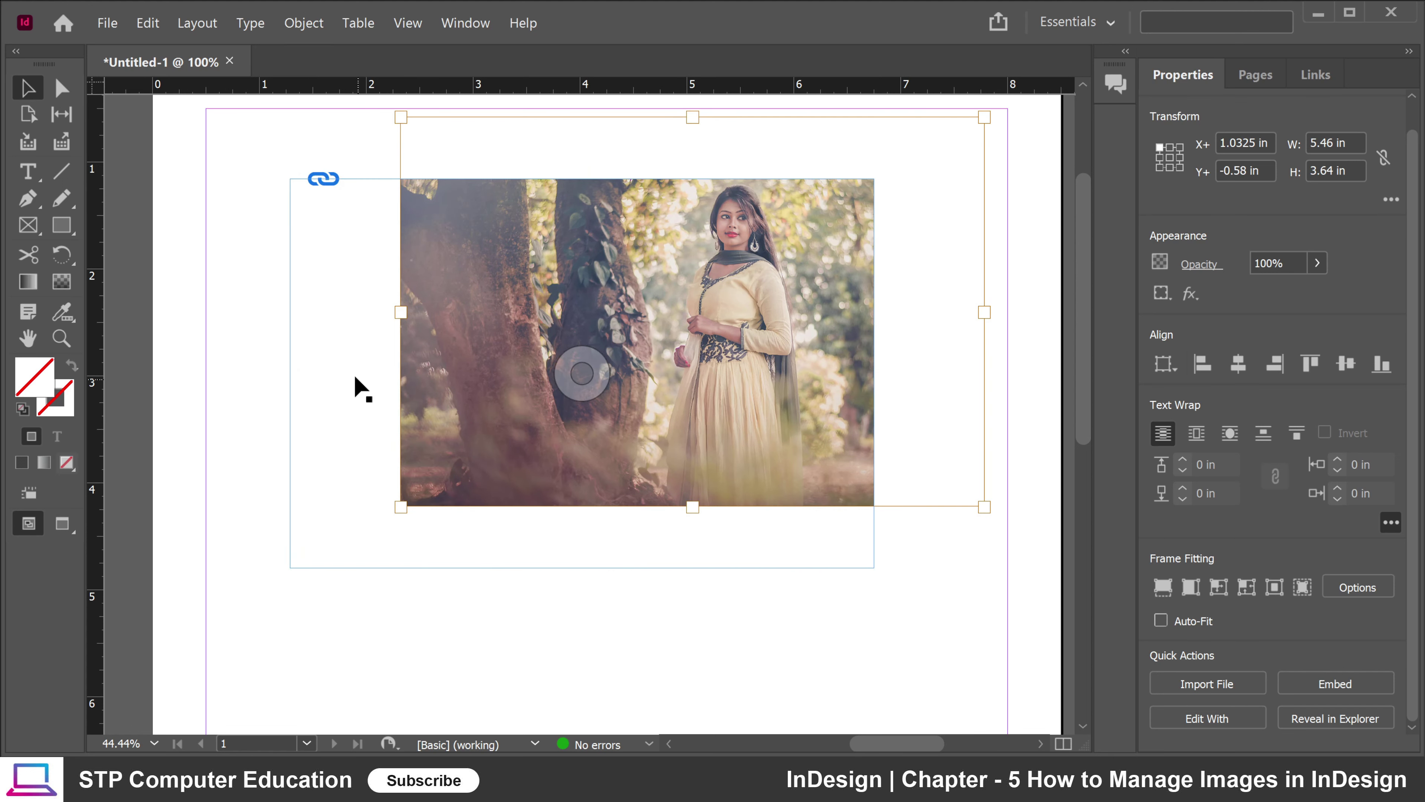
{"action": "left_click", "coordinate": [1275, 586]}
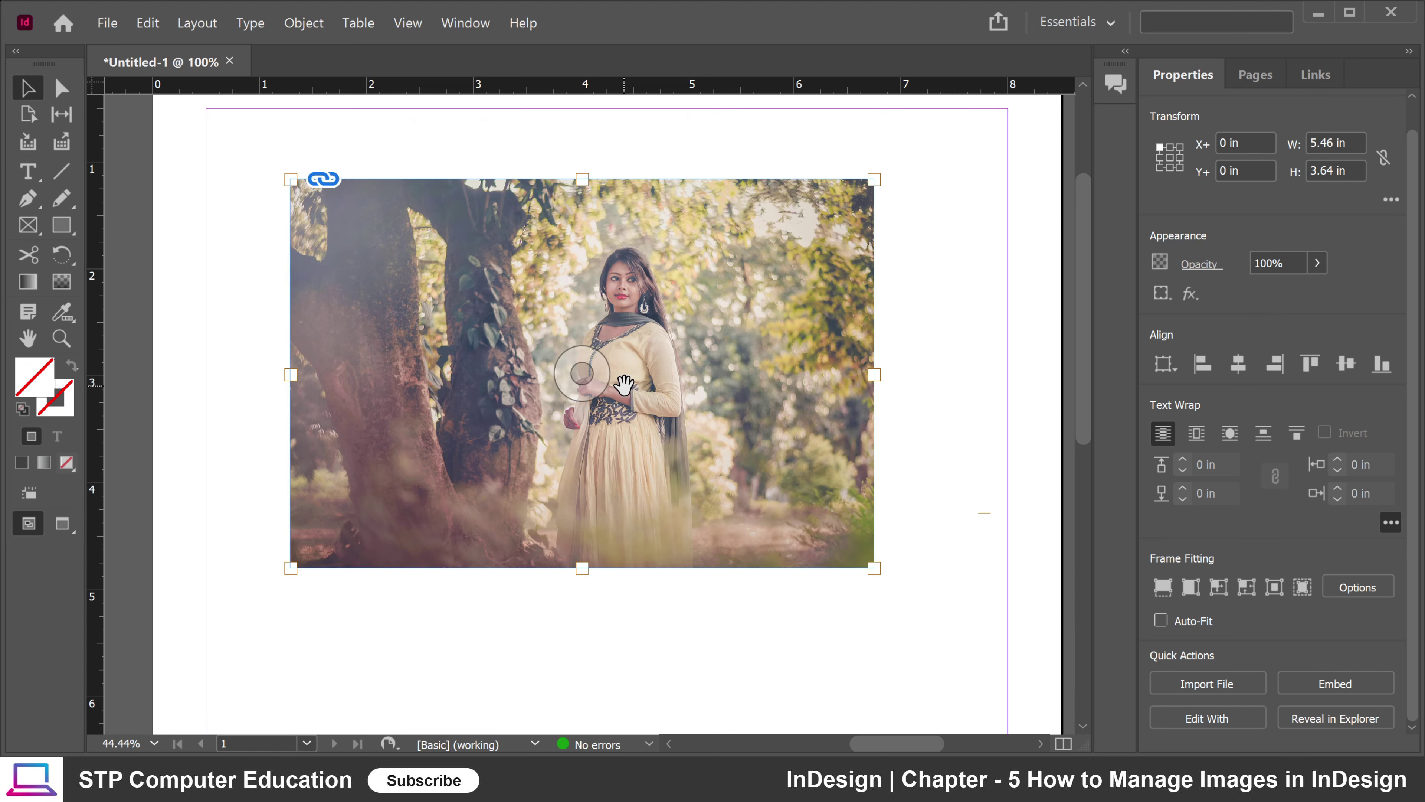
Step: Try Content-Aware Fit on the enlarged frame, and undo the fitting changes back to the cropped close-up of the hand
{"action": "left_click", "coordinate": [1303, 587]}
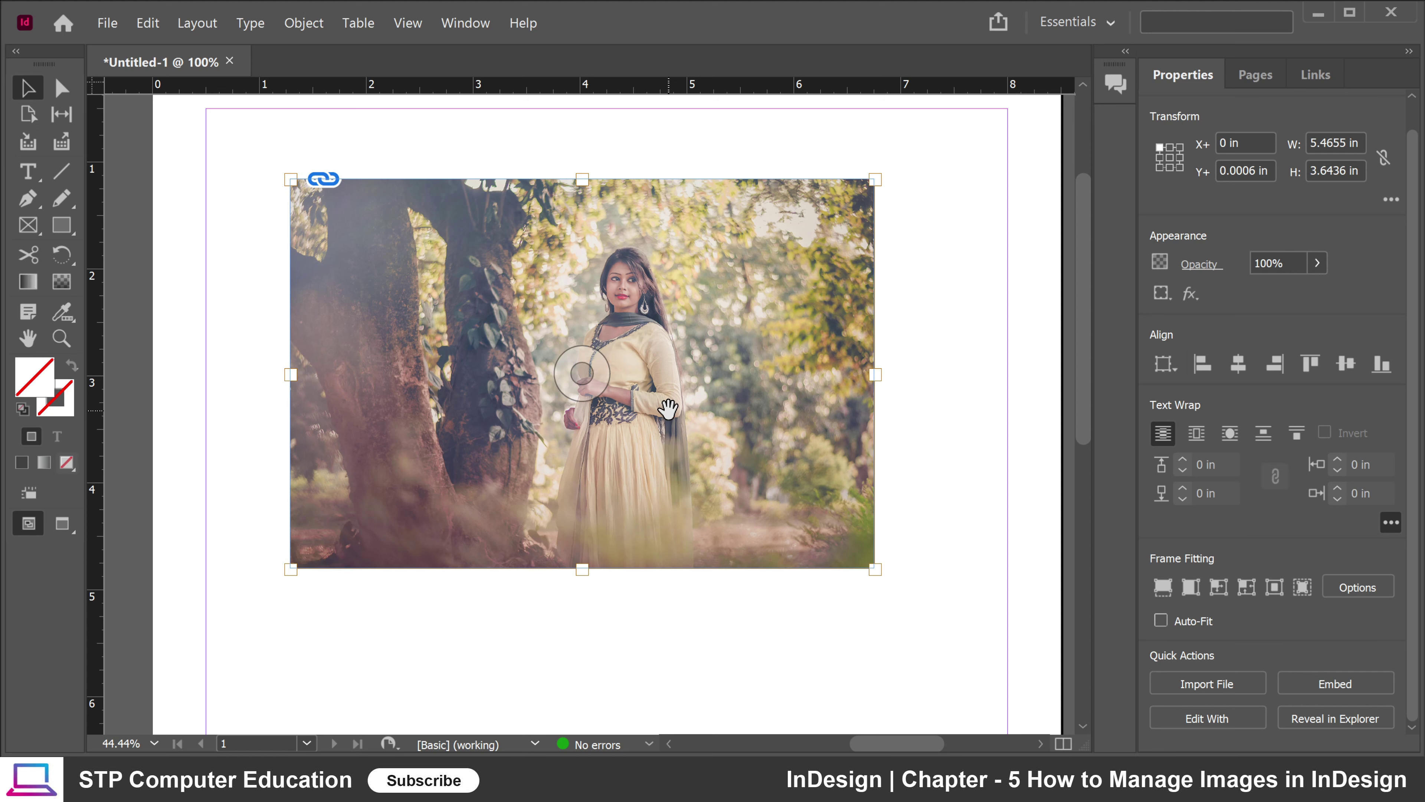
{"action": "left_click", "coordinate": [932, 411]}
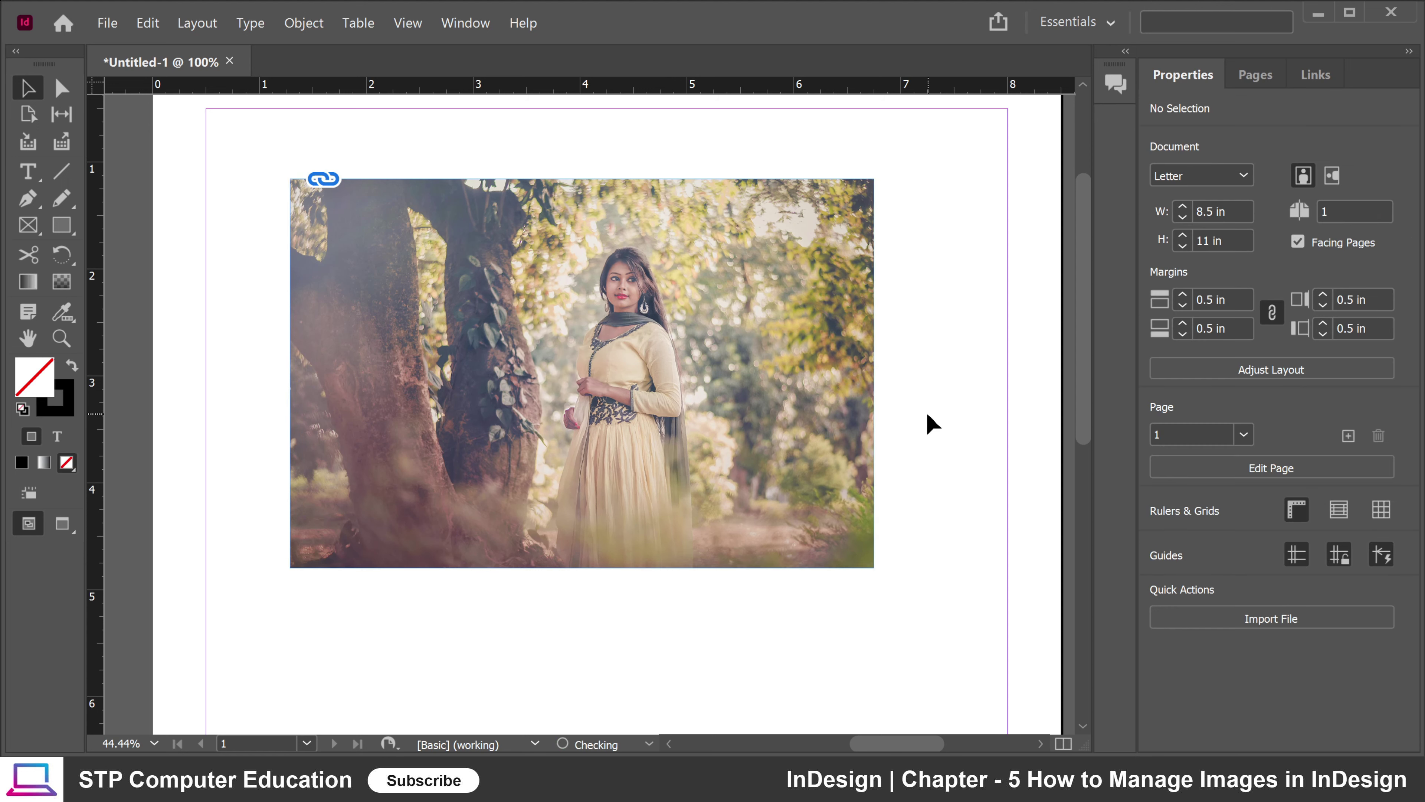
{"action": "key", "text": "ctrl+z"}
{"action": "key", "text": "ctrl+z"}
{"action": "key", "text": "ctrl+shift+z"}
{"action": "key", "text": "ctrl+shift+z"}
{"action": "key", "text": "ctrl+shift+z"}
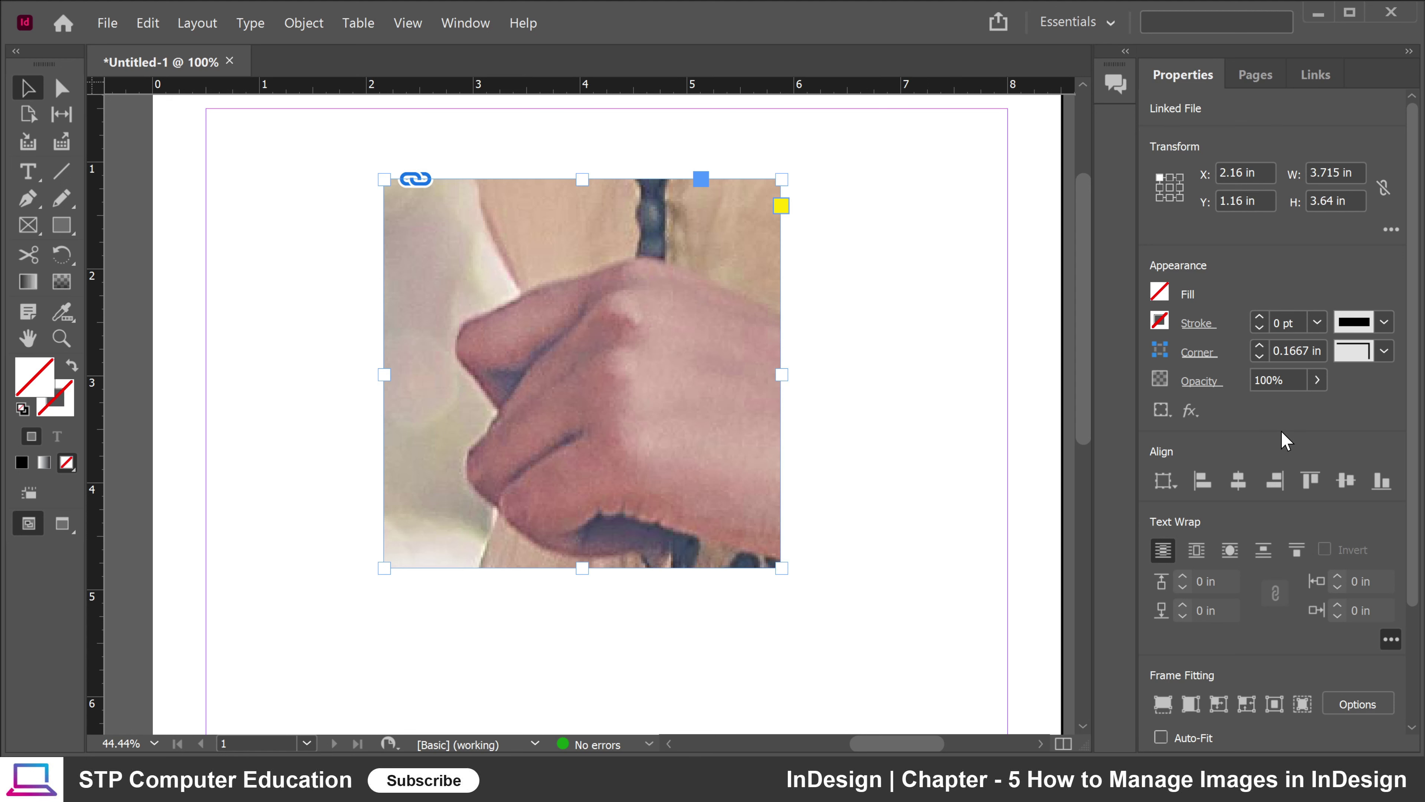
Step: Apply Content-Aware Fit to the cropped photo's frame and select the photo inside it
{"action": "scroll", "coordinate": [1279, 438], "scroll_direction": "down", "scroll_amount": 3}
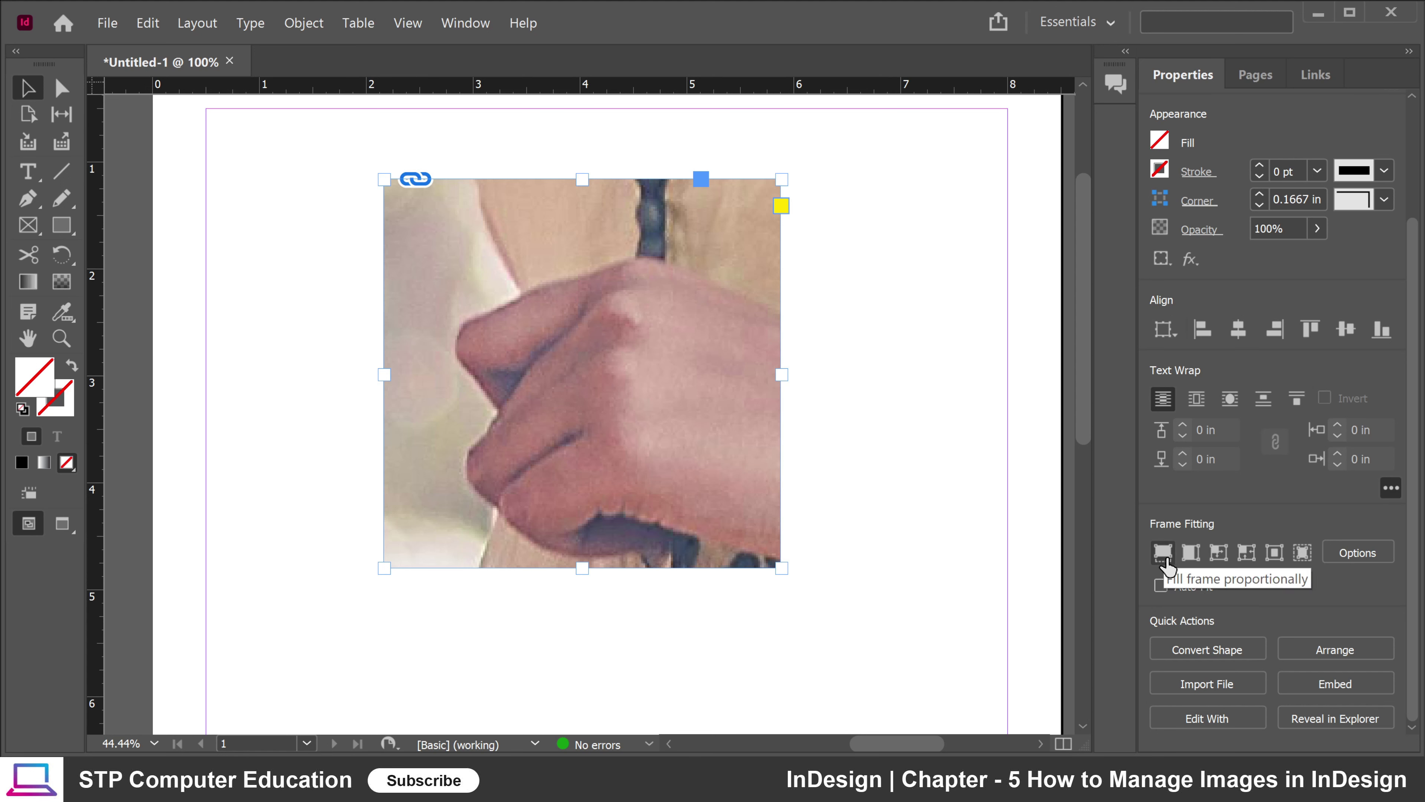
{"action": "left_click", "coordinate": [1303, 555]}
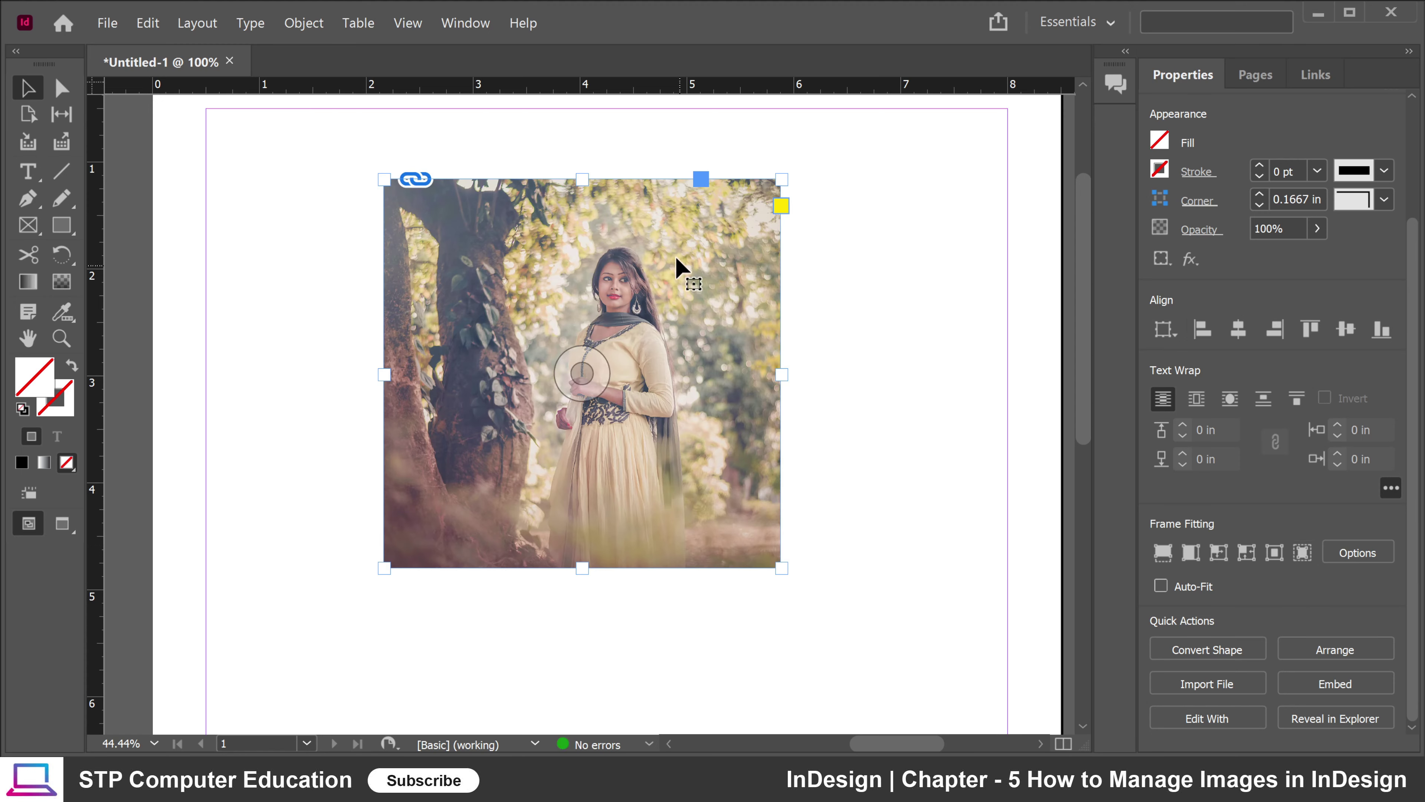
{"action": "double_click", "coordinate": [694, 349]}
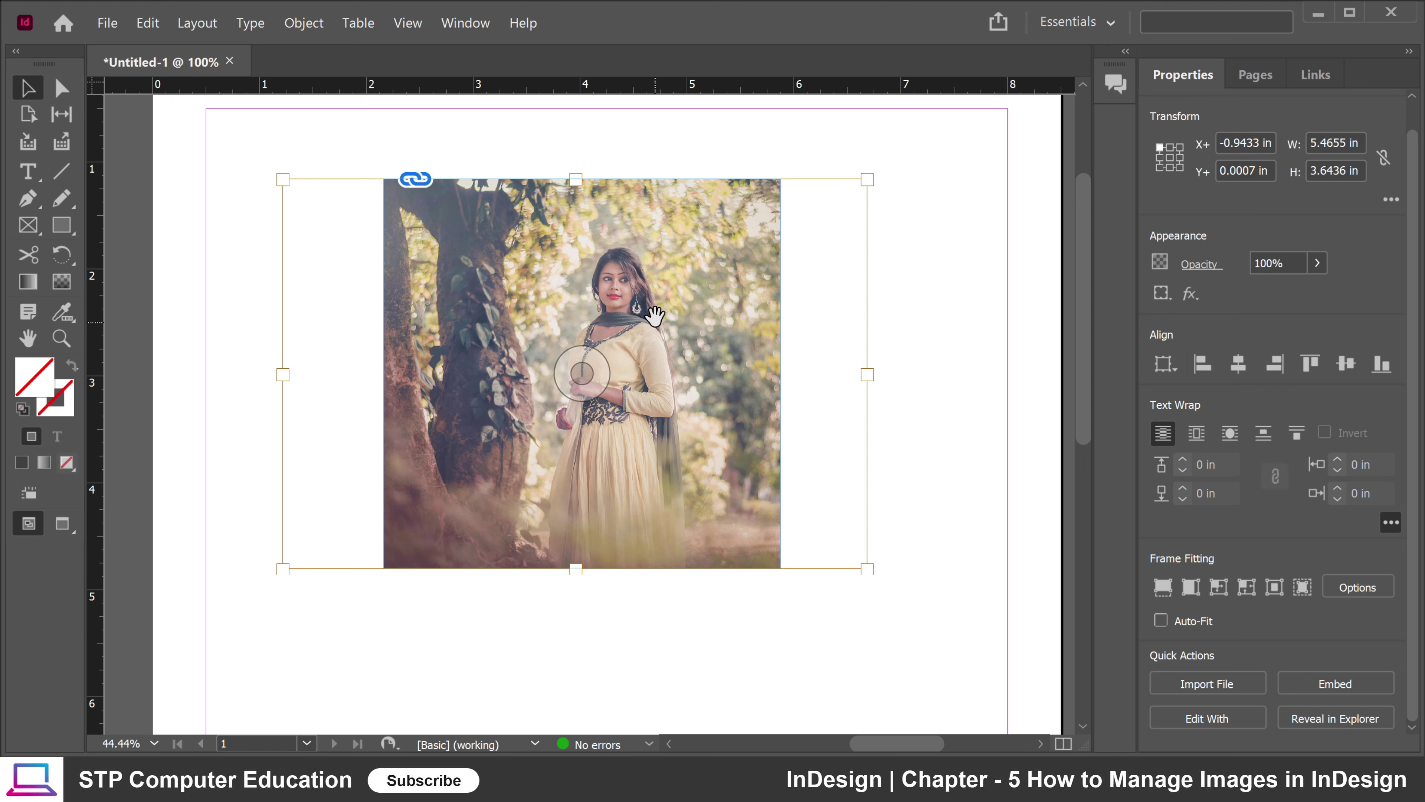
Step: Clear the frame fitting options of the photo
{"action": "right_click", "coordinate": [517, 212]}
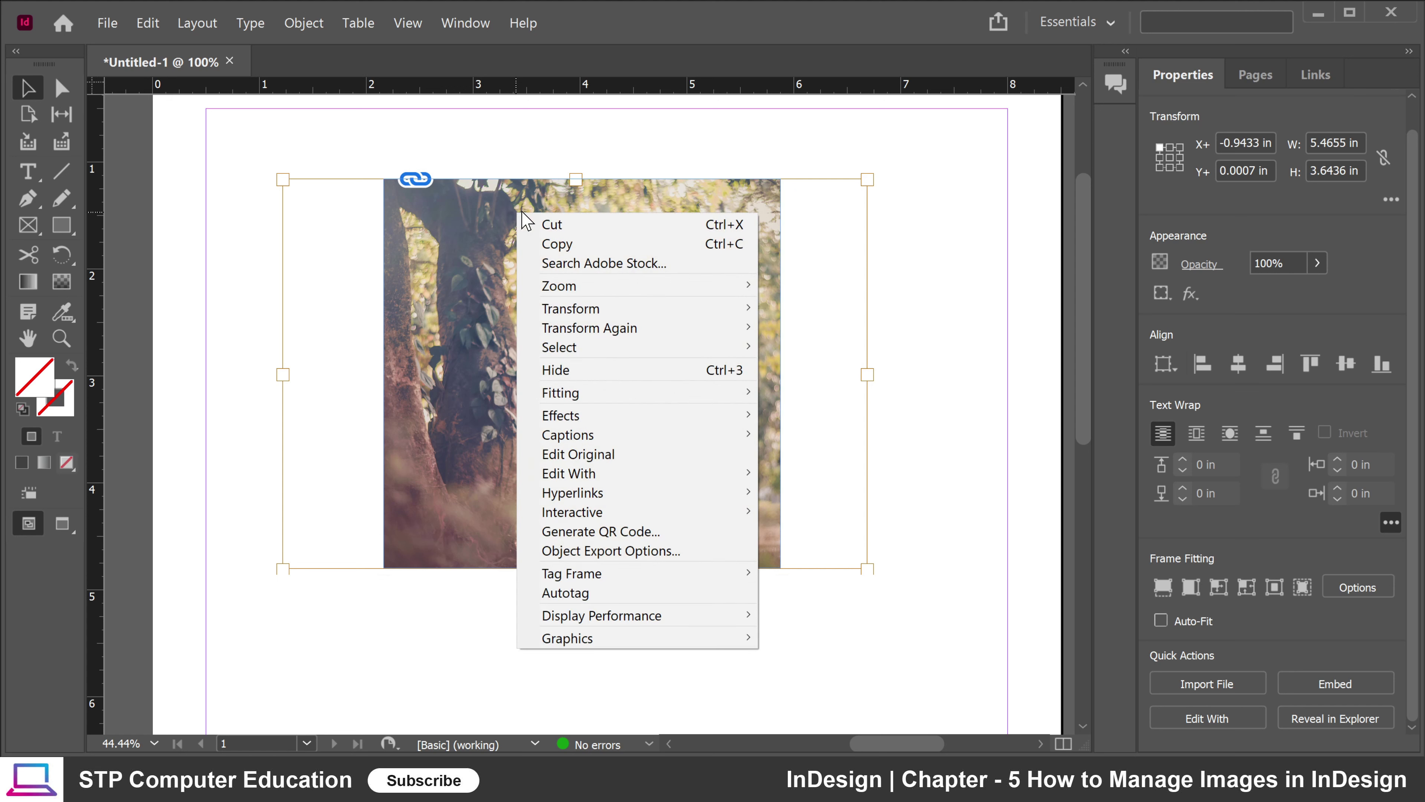
{"action": "mouse_move", "coordinate": [608, 397]}
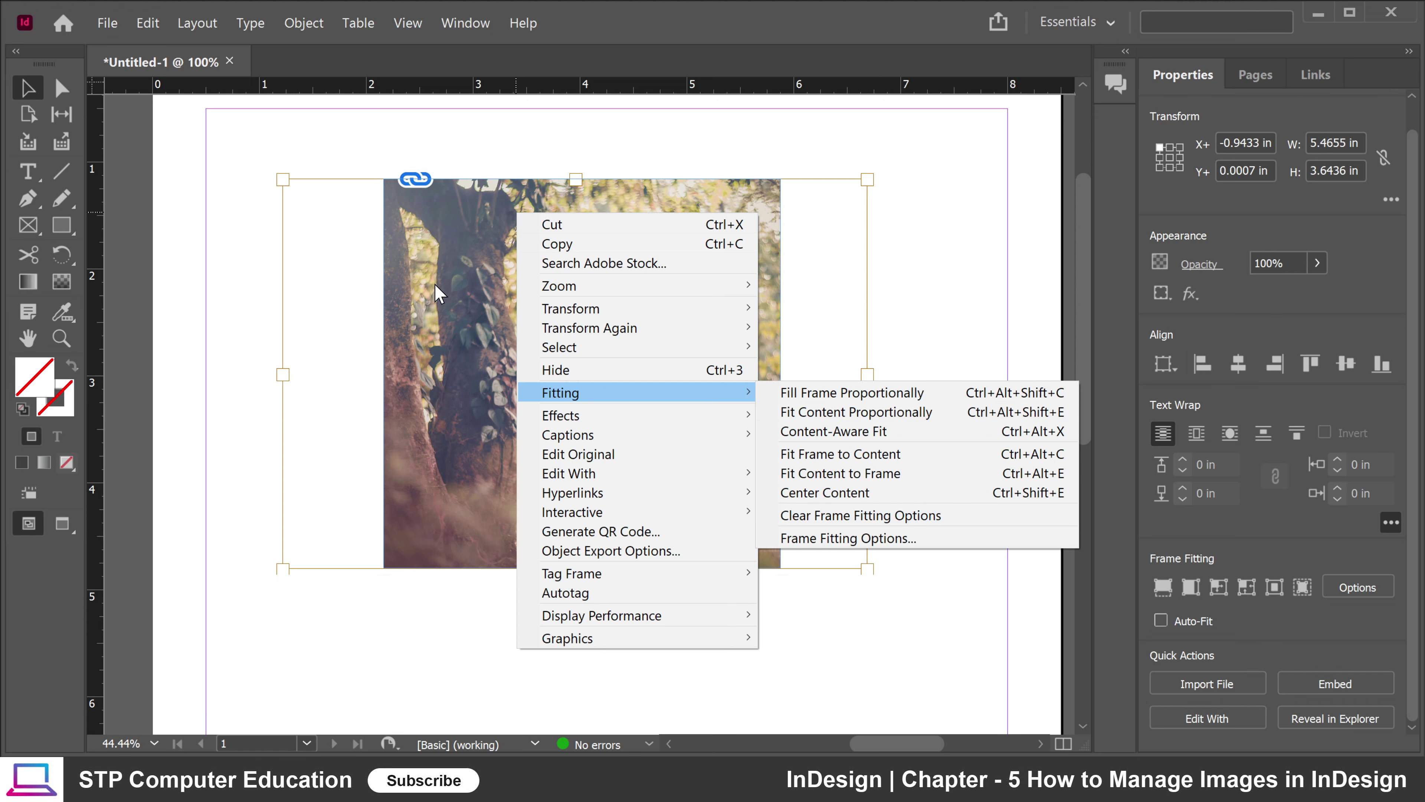
{"action": "left_click", "coordinate": [883, 517]}
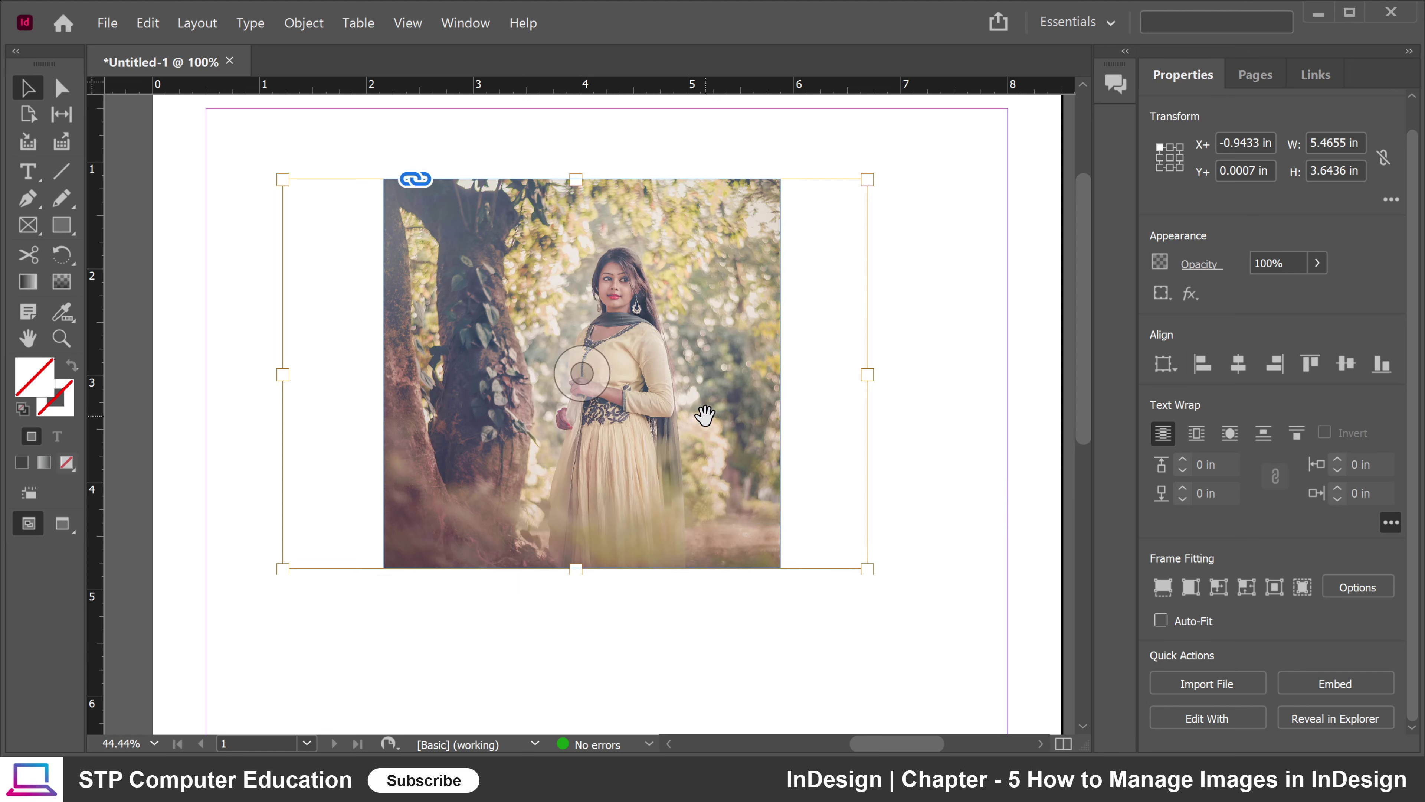
Step: Examine the photo's frame fitting options, including the available content fitting choices, and close them without making changes
{"action": "right_click", "coordinate": [577, 212]}
{"action": "mouse_move", "coordinate": [735, 393]}
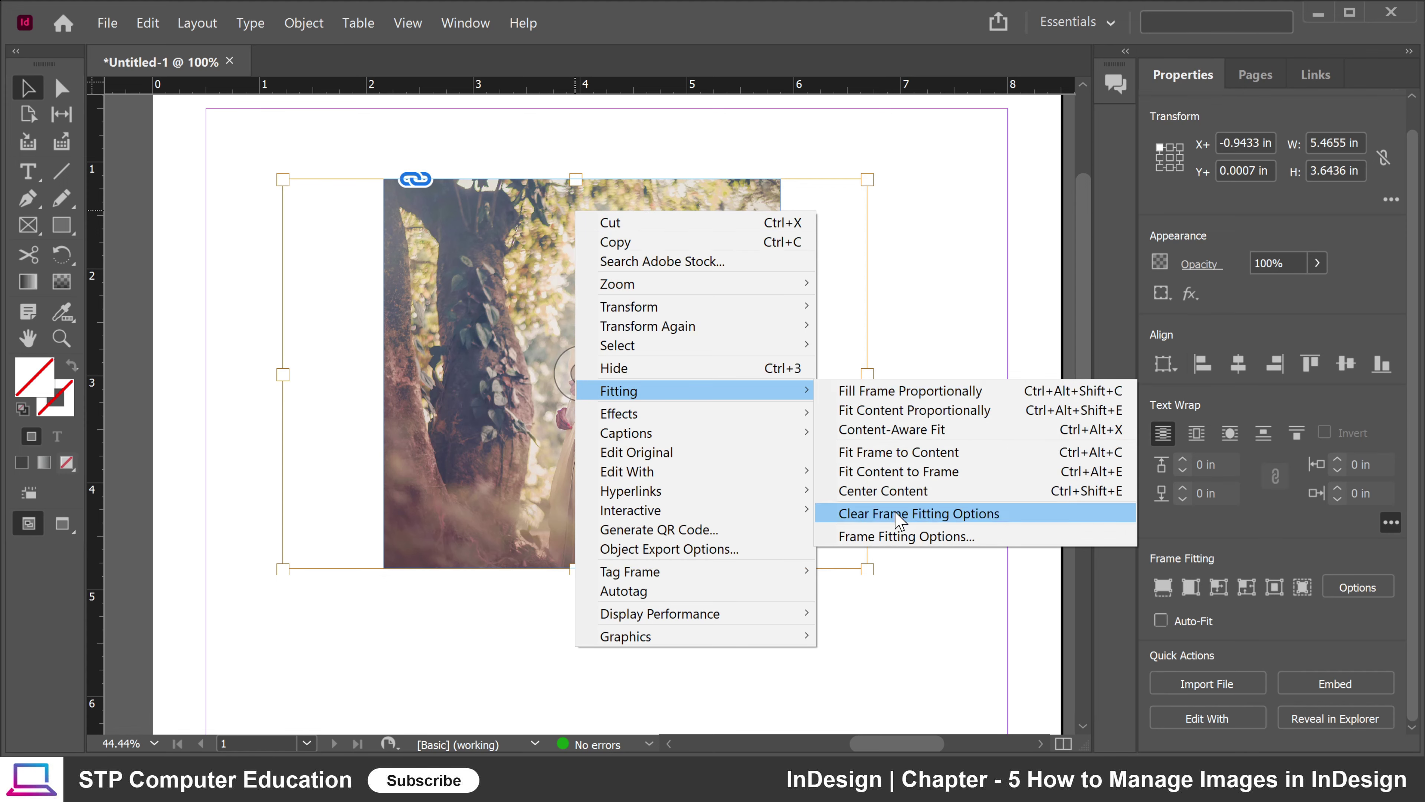
{"action": "left_click", "coordinate": [963, 538]}
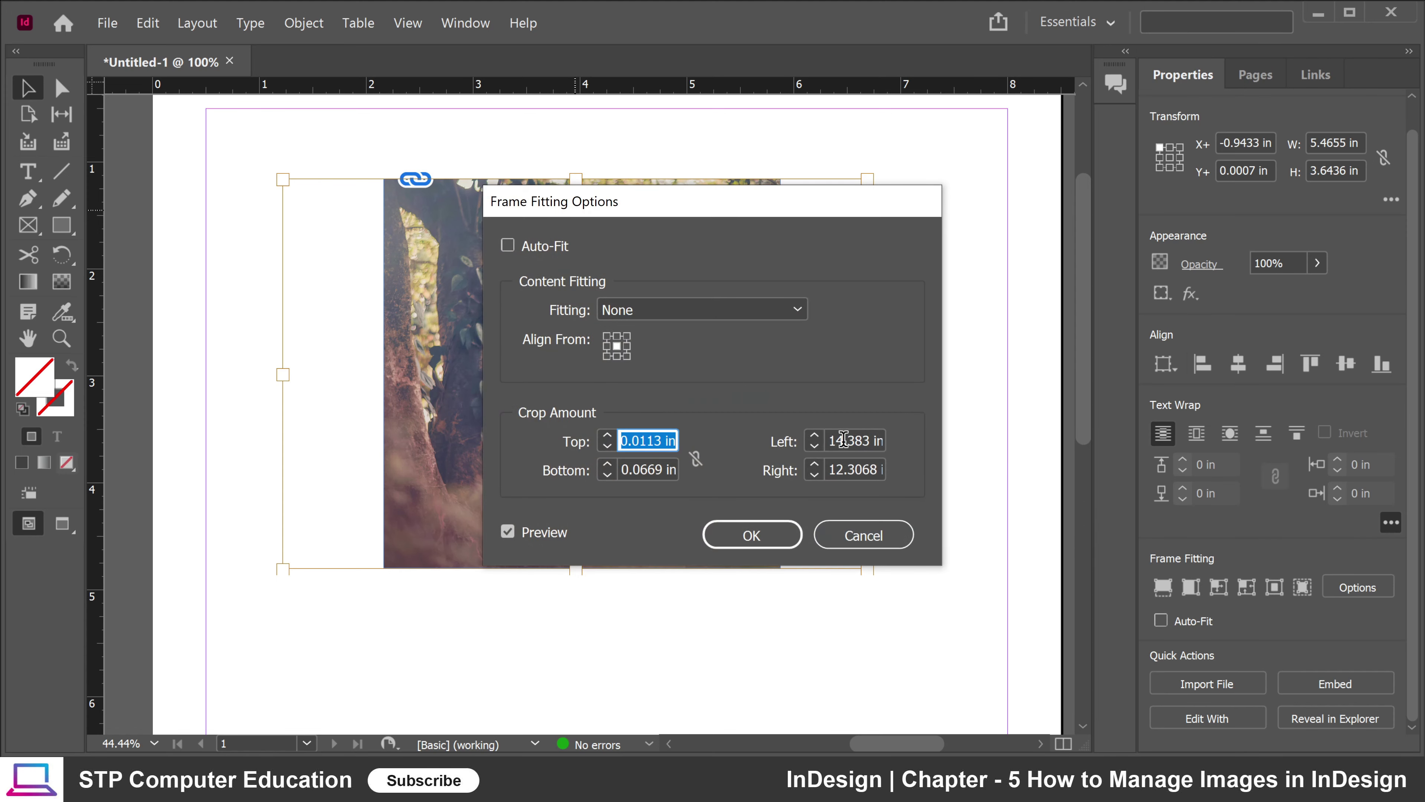
{"action": "left_click_drag", "start_coordinate": [646, 202], "coordinate": [963, 145]}
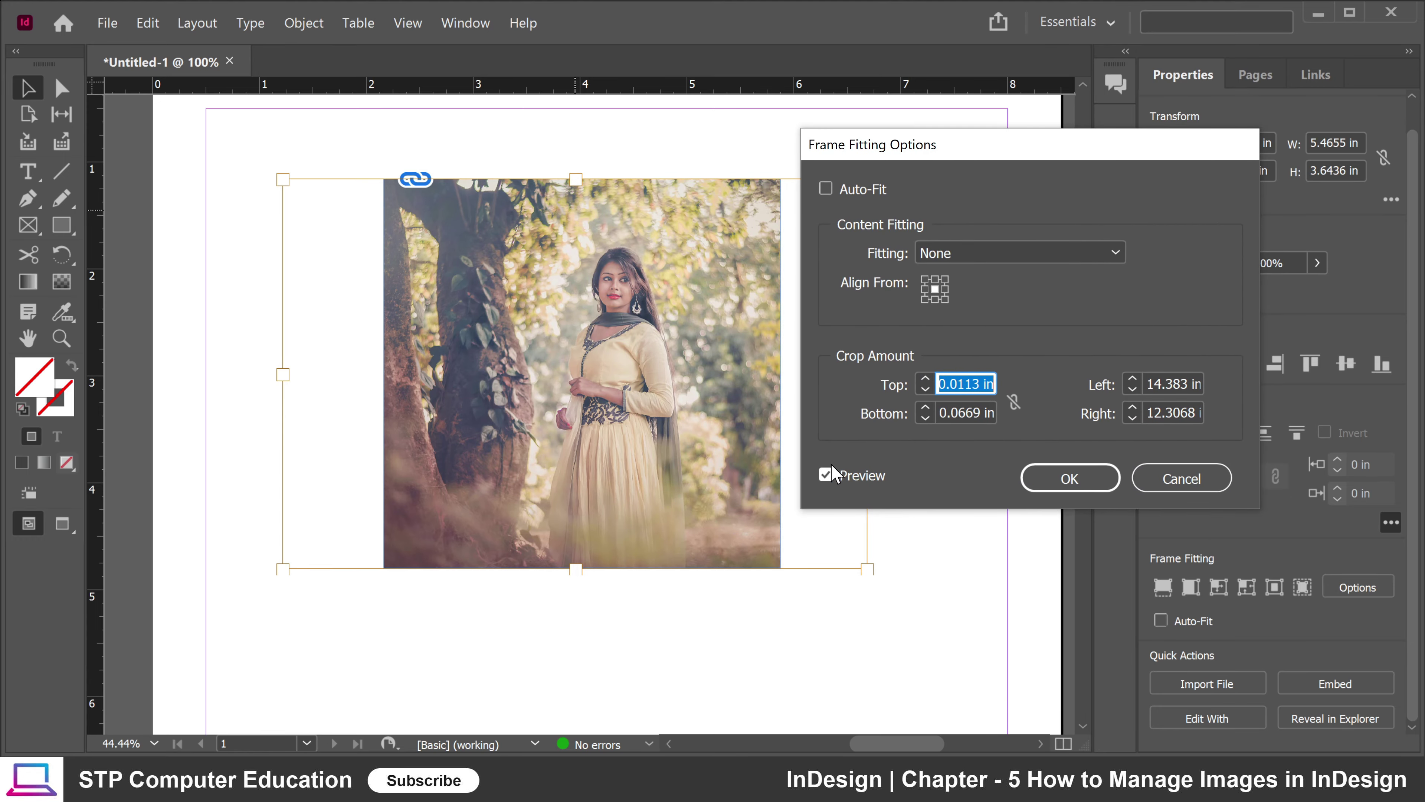
{"action": "left_click", "coordinate": [1002, 254]}
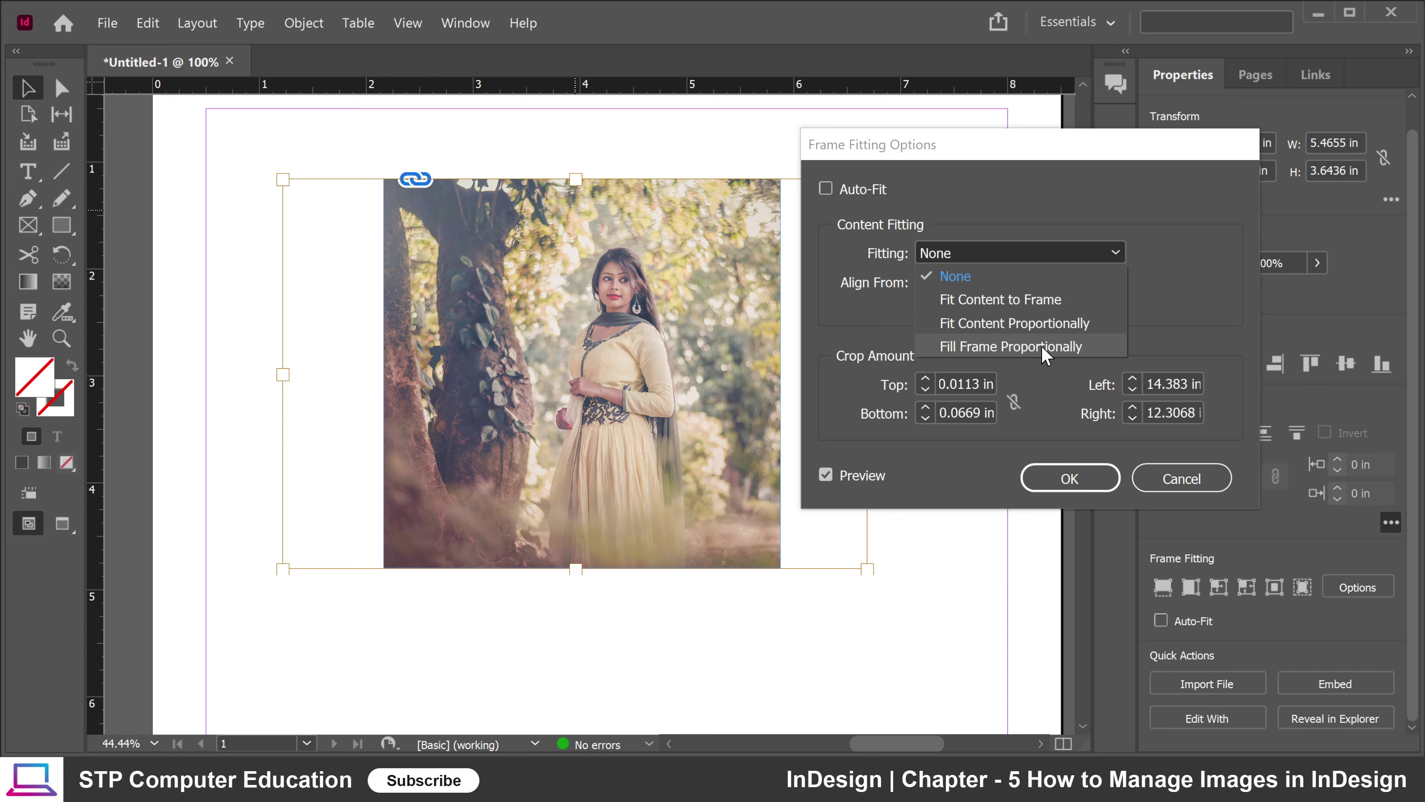
{"action": "left_click", "coordinate": [1072, 213]}
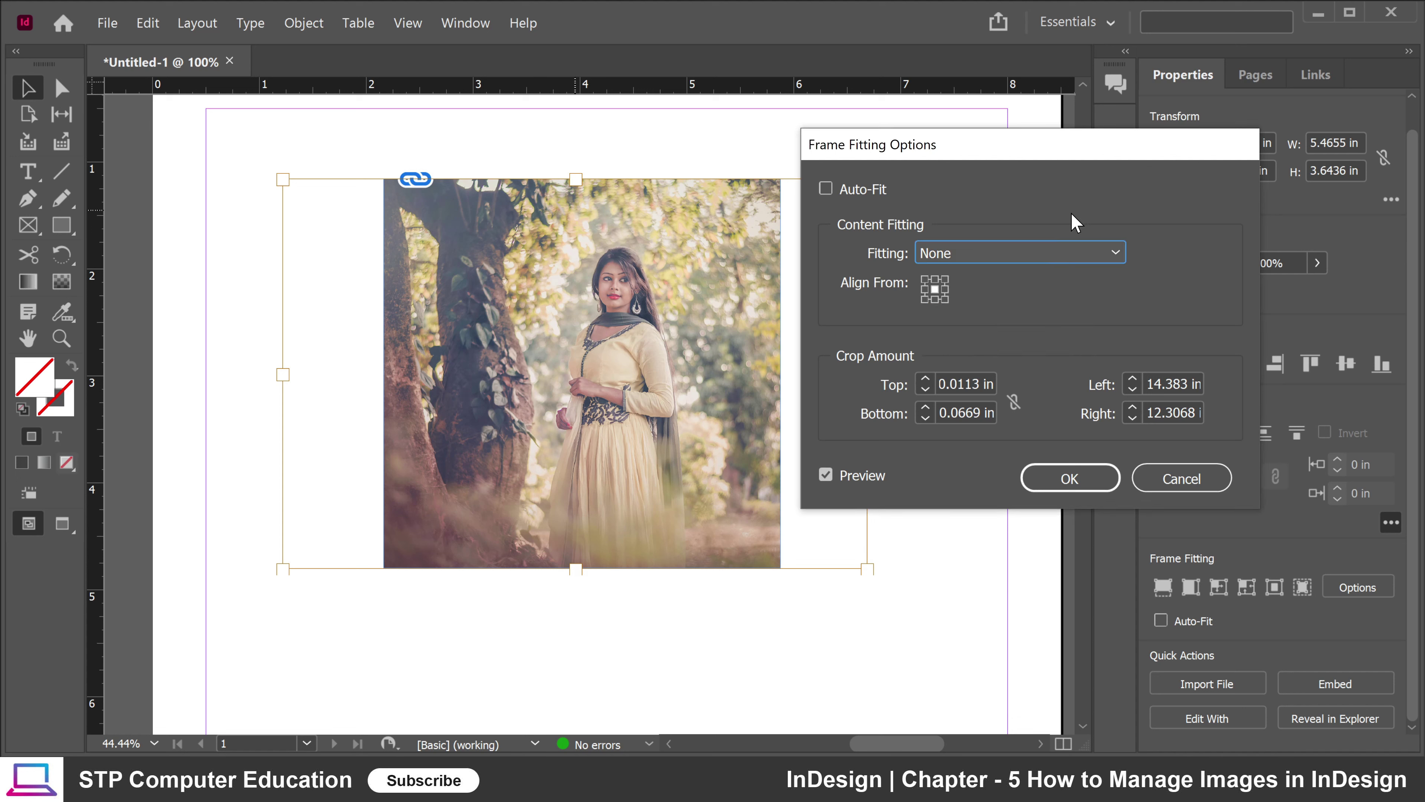
{"action": "left_click", "coordinate": [1182, 478]}
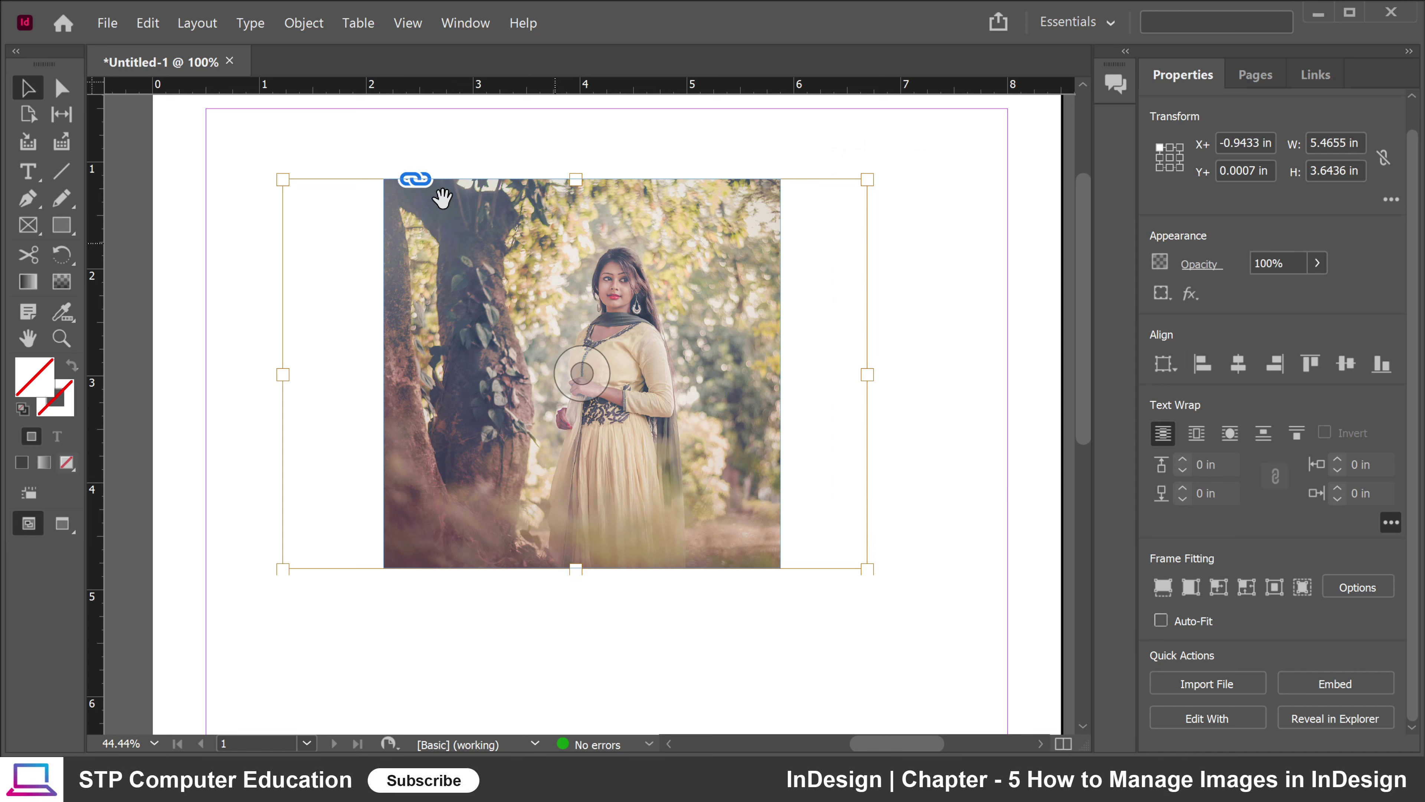
Step: Delete the photo of the woman together with its frame, leaving the page empty
{"action": "key", "text": "Delete"}
{"action": "left_click", "coordinate": [584, 254]}
{"action": "key", "text": "Delete"}
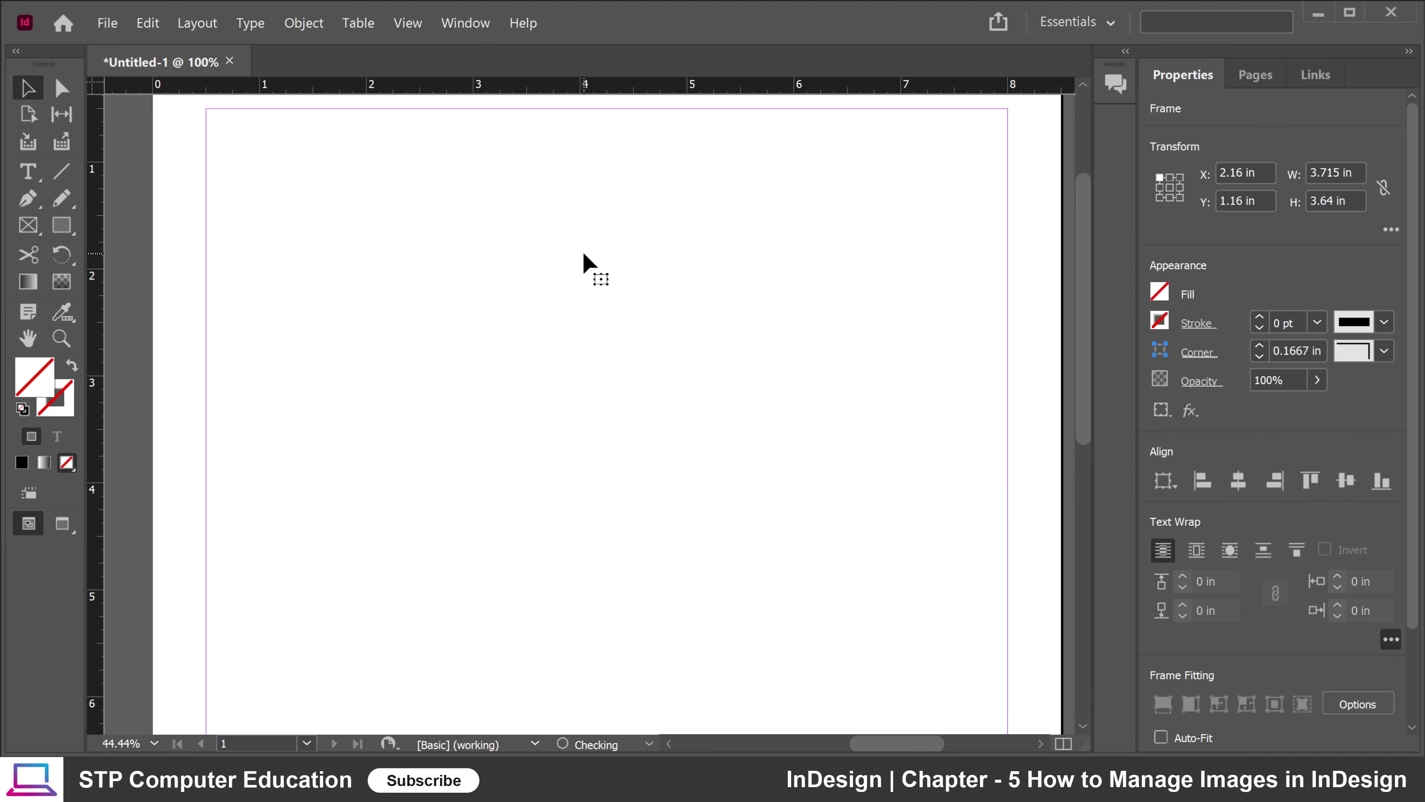
{"action": "scroll", "coordinate": [525, 302], "scroll_direction": "up", "scroll_amount": 2}
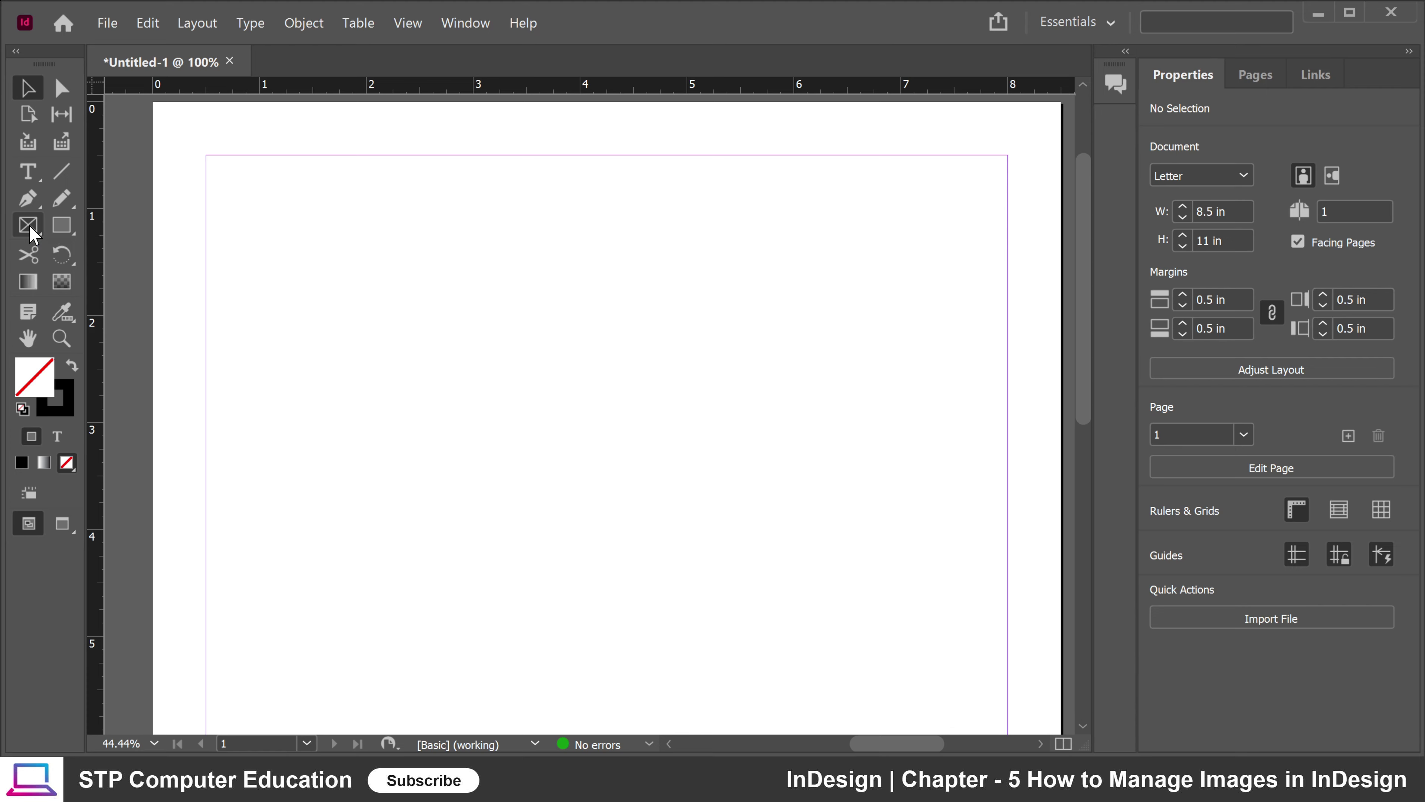
Step: Draw a rectangular frame about 1.78 × 1.86 in near the page's upper-left margin and duplicate it twice to form a row of three
{"action": "left_click", "coordinate": [29, 227]}
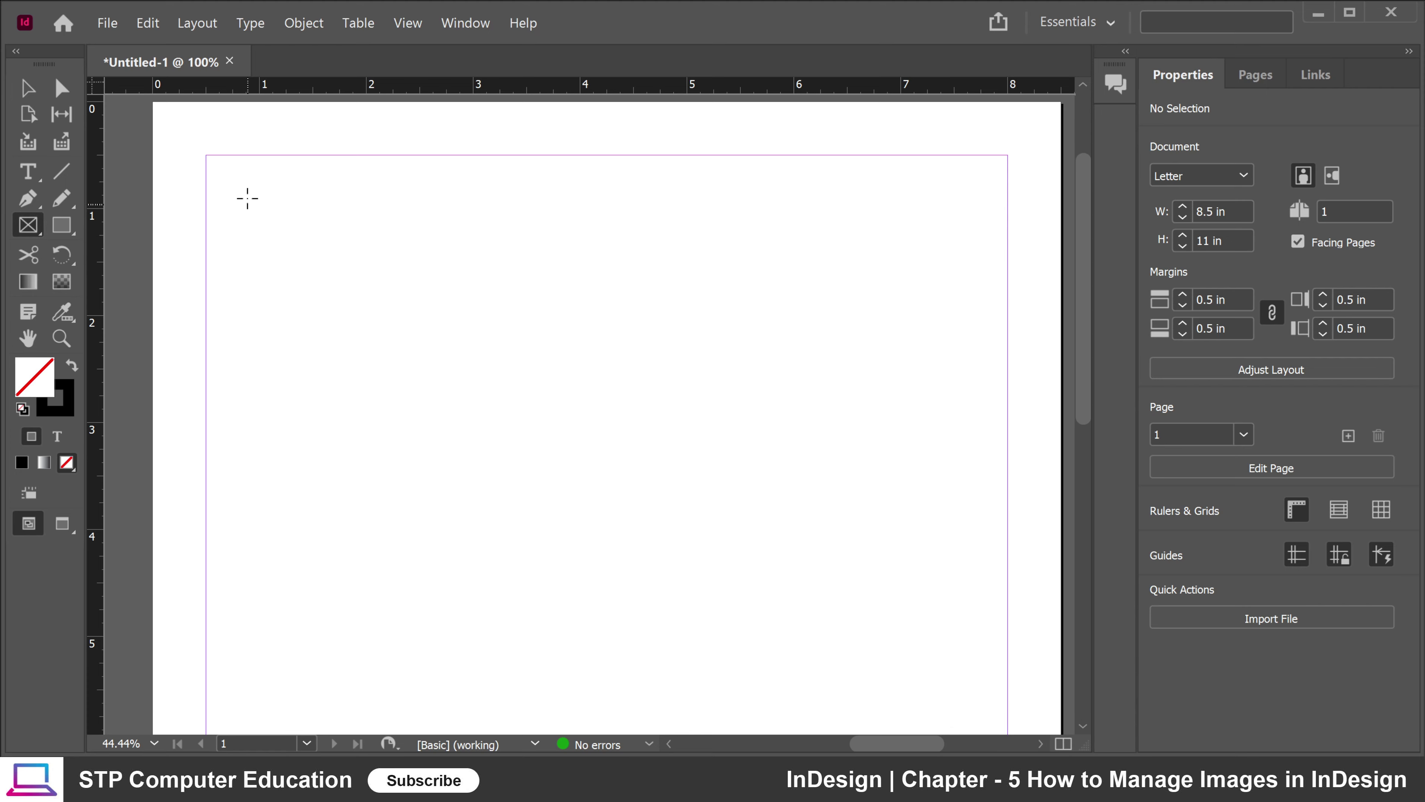
{"action": "left_click_drag", "start_coordinate": [245, 185], "coordinate": [435, 383]}
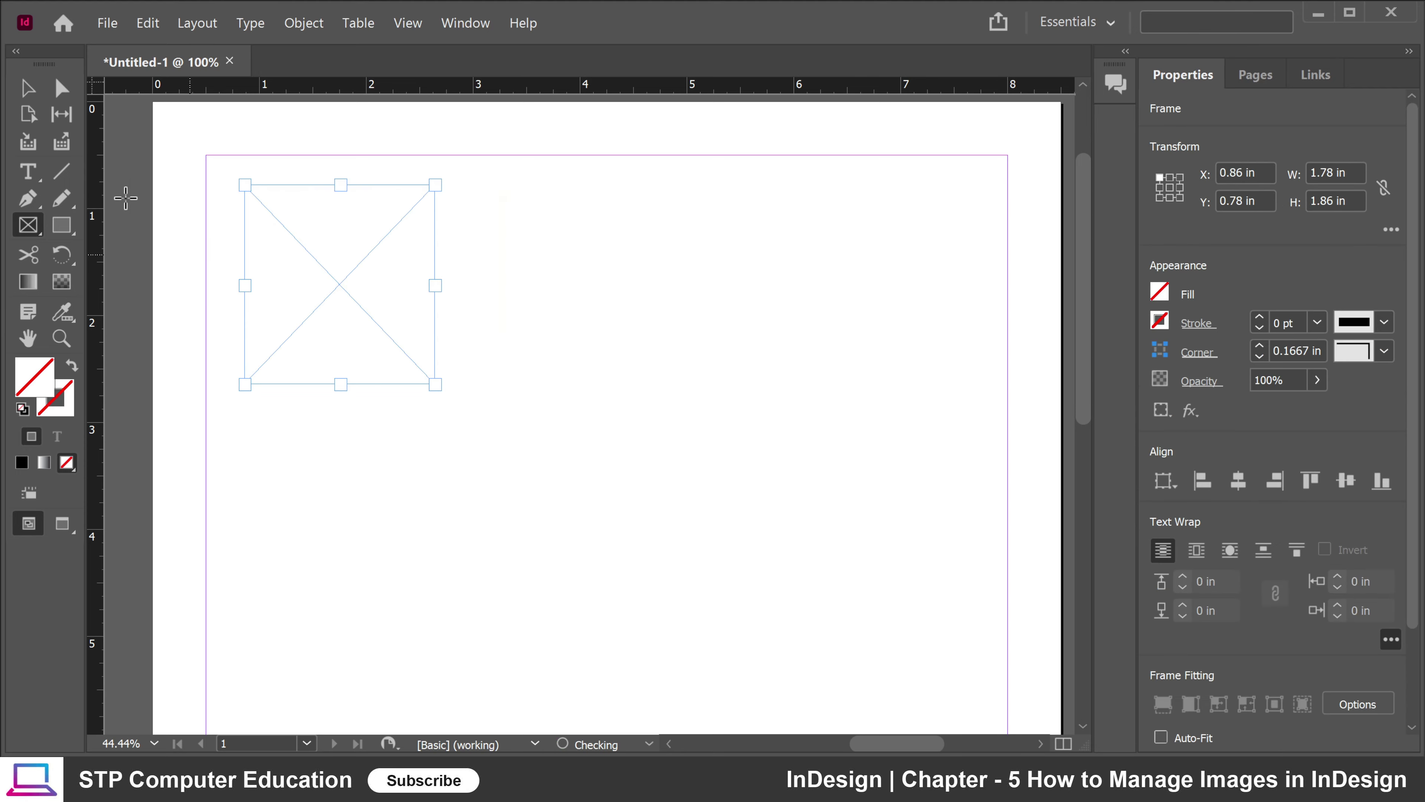
{"action": "key", "text": "v"}
{"action": "left_click_drag", "start_coordinate": [343, 296], "coordinate": [554, 288]}
{"action": "left_click_drag", "start_coordinate": [554, 287], "coordinate": [773, 291]}
{"action": "left_click", "coordinate": [667, 449]}
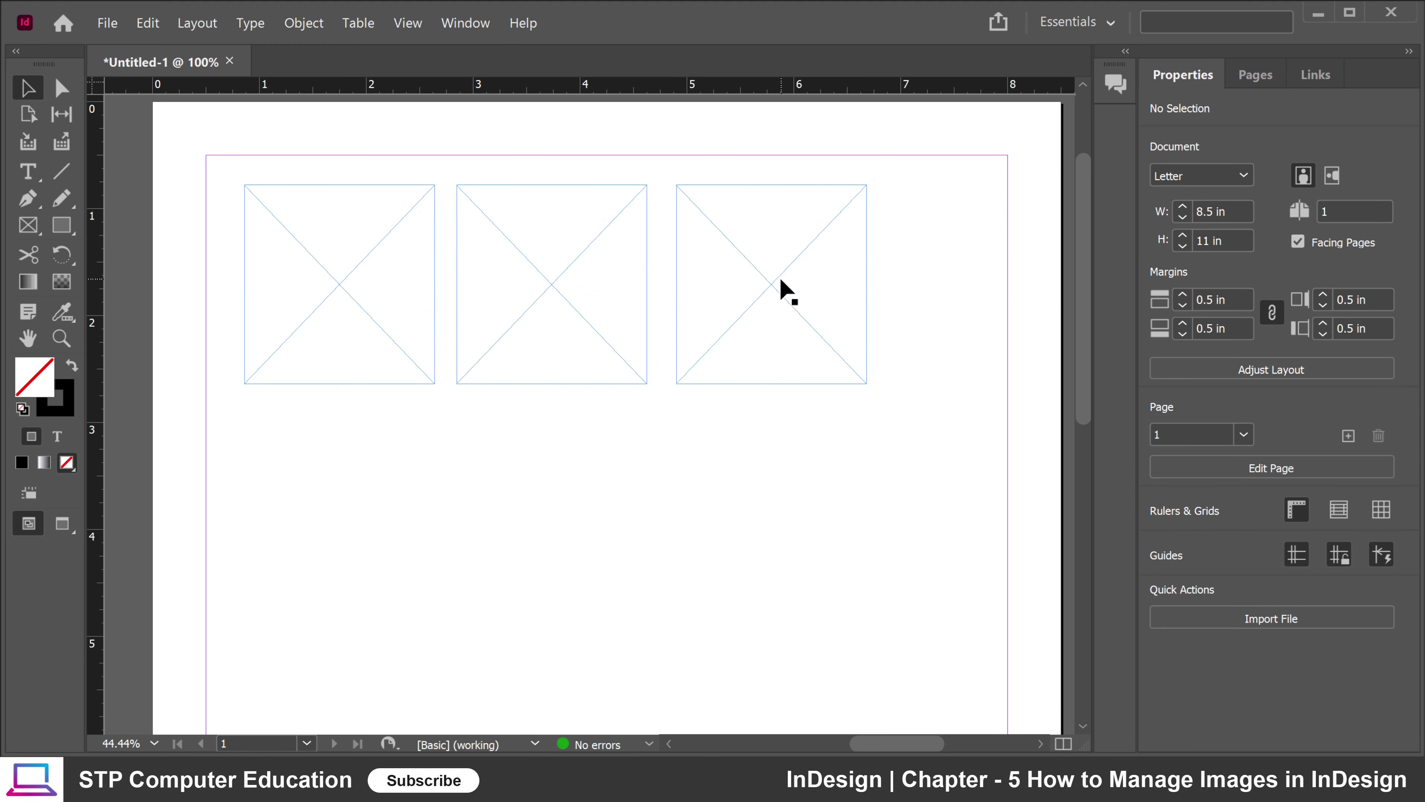
Step: Place the landscape, pexels-alex-staudinger and pexels-playmakerjoy images together, filling the three frames from left to right
{"action": "left_click", "coordinate": [106, 25]}
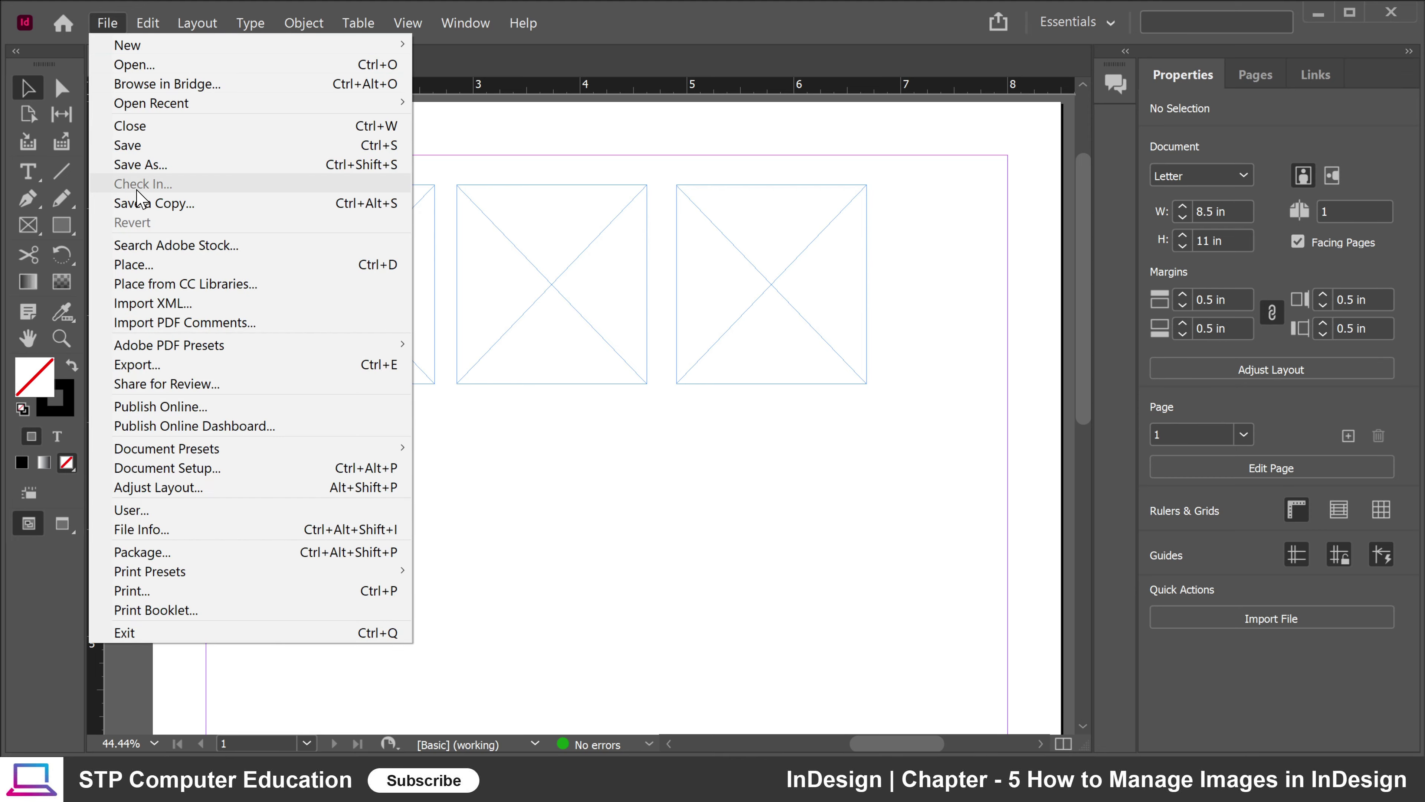
{"action": "left_click", "coordinate": [155, 265]}
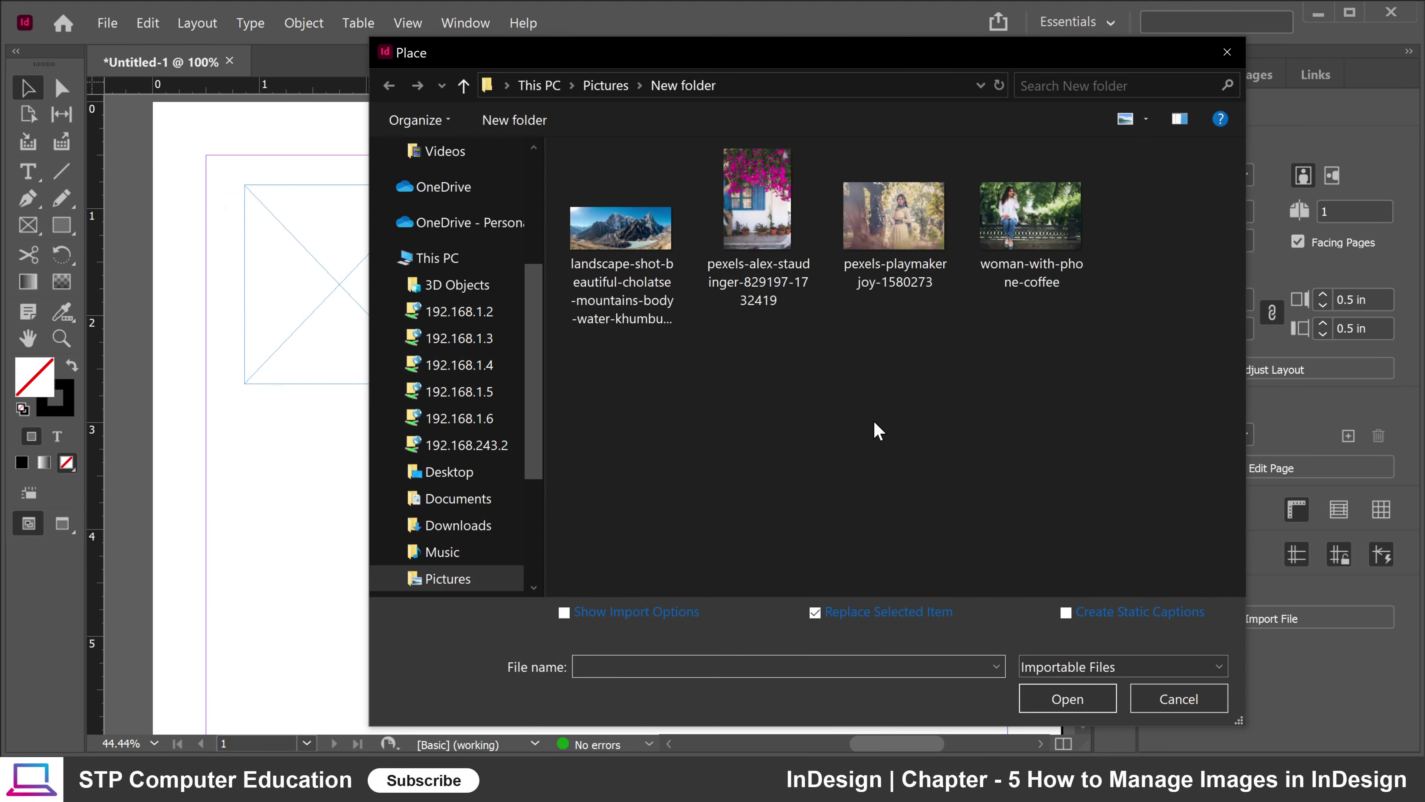
{"action": "left_click_drag", "start_coordinate": [924, 389], "coordinate": [574, 227]}
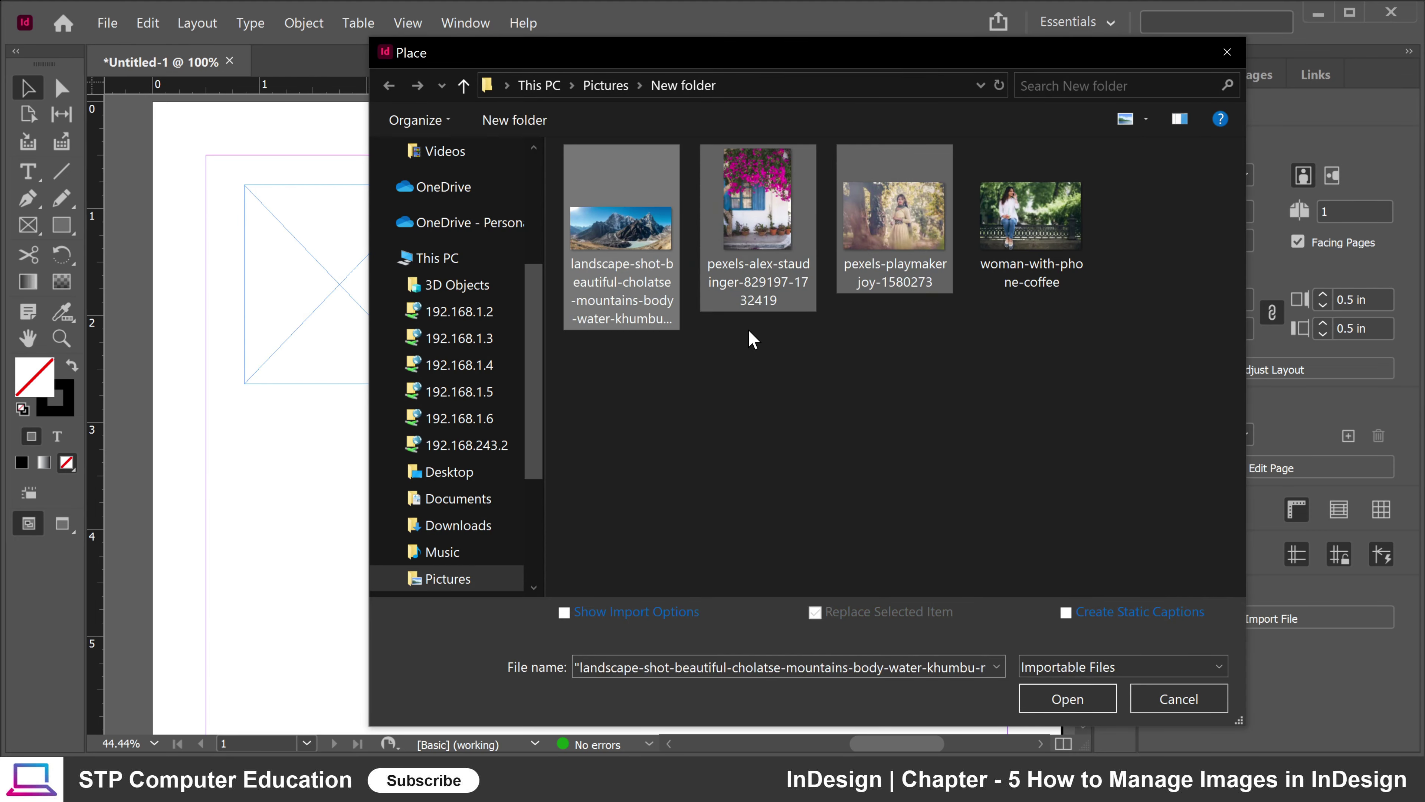
{"action": "left_click", "coordinate": [1066, 708]}
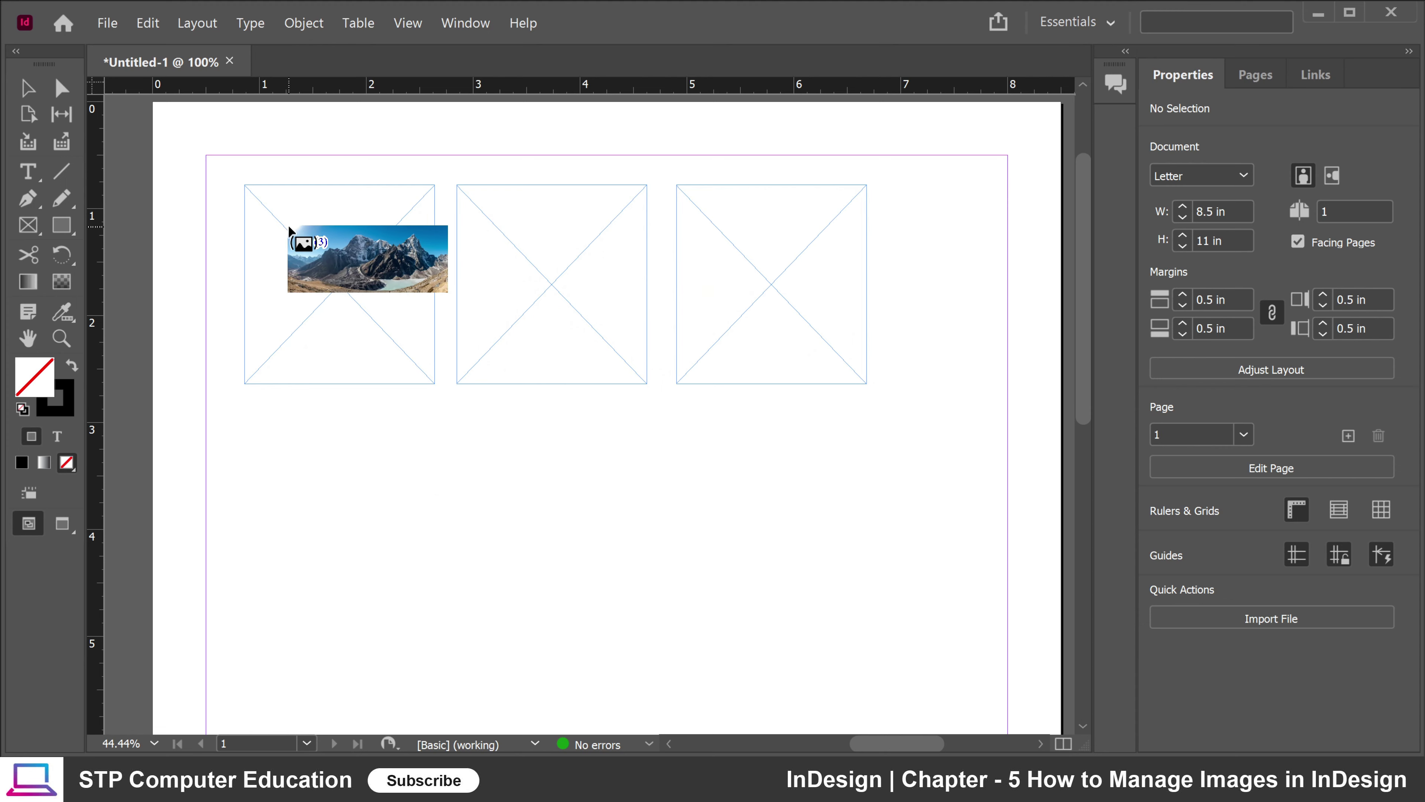
{"action": "left_click", "coordinate": [262, 226]}
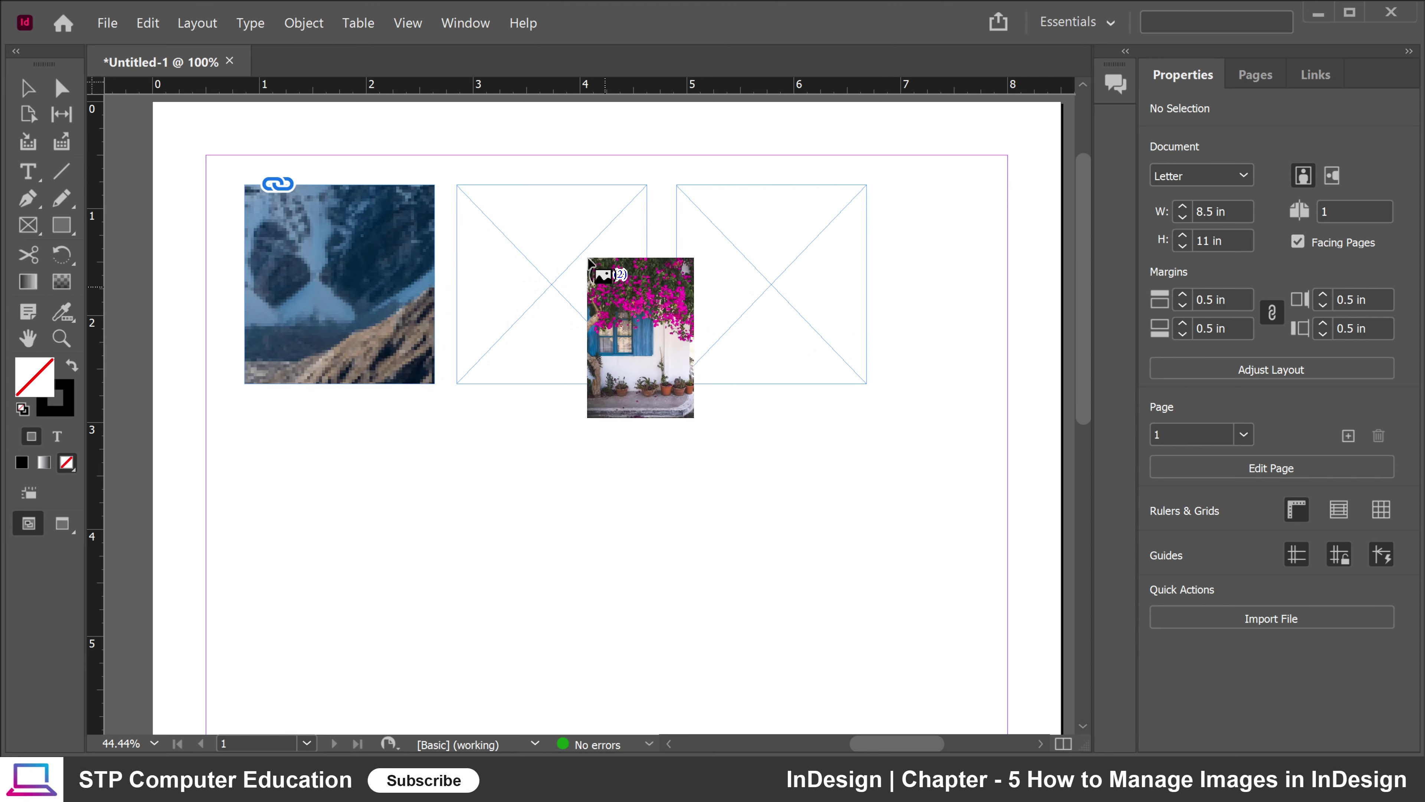
{"action": "left_click", "coordinate": [544, 291]}
{"action": "left_click", "coordinate": [713, 228]}
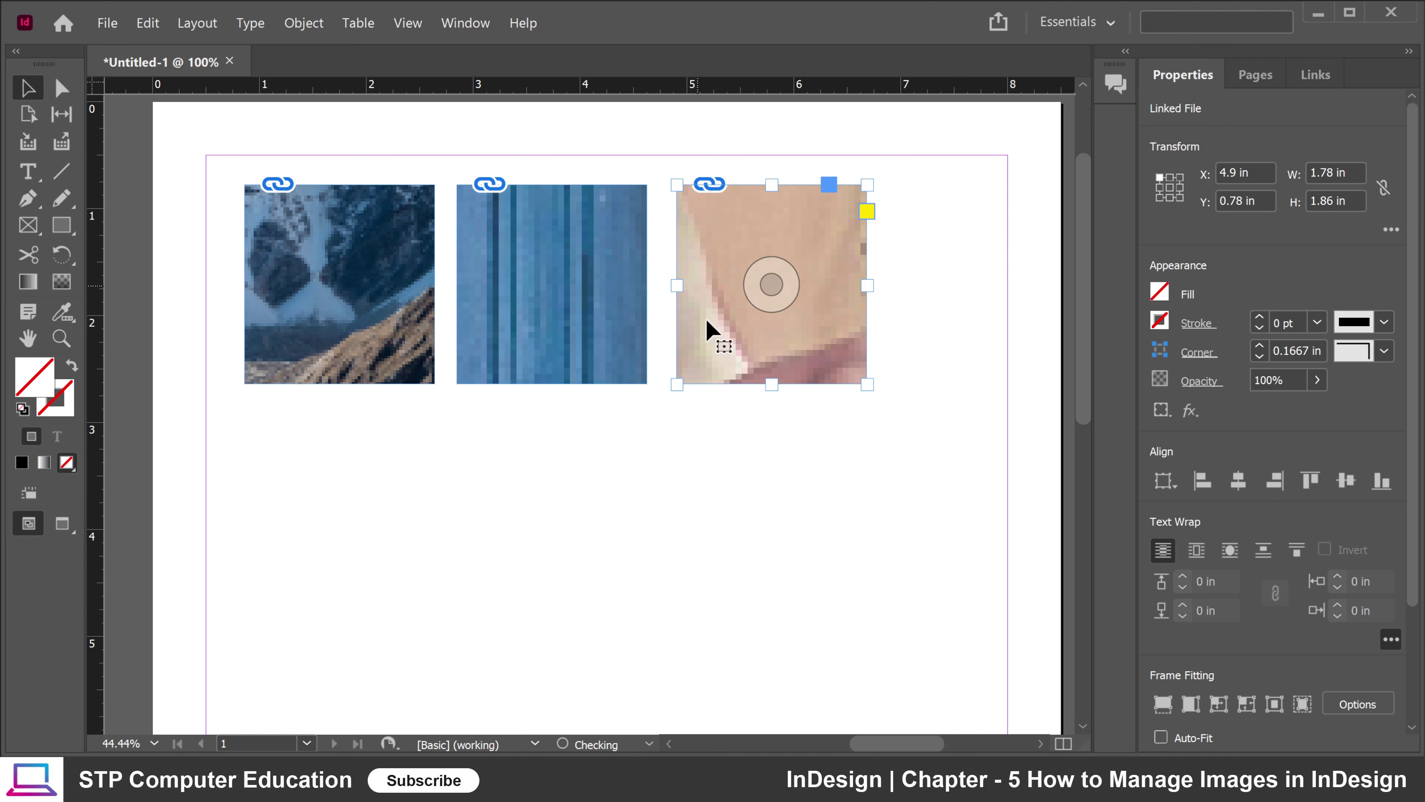
{"action": "left_click", "coordinate": [518, 461]}
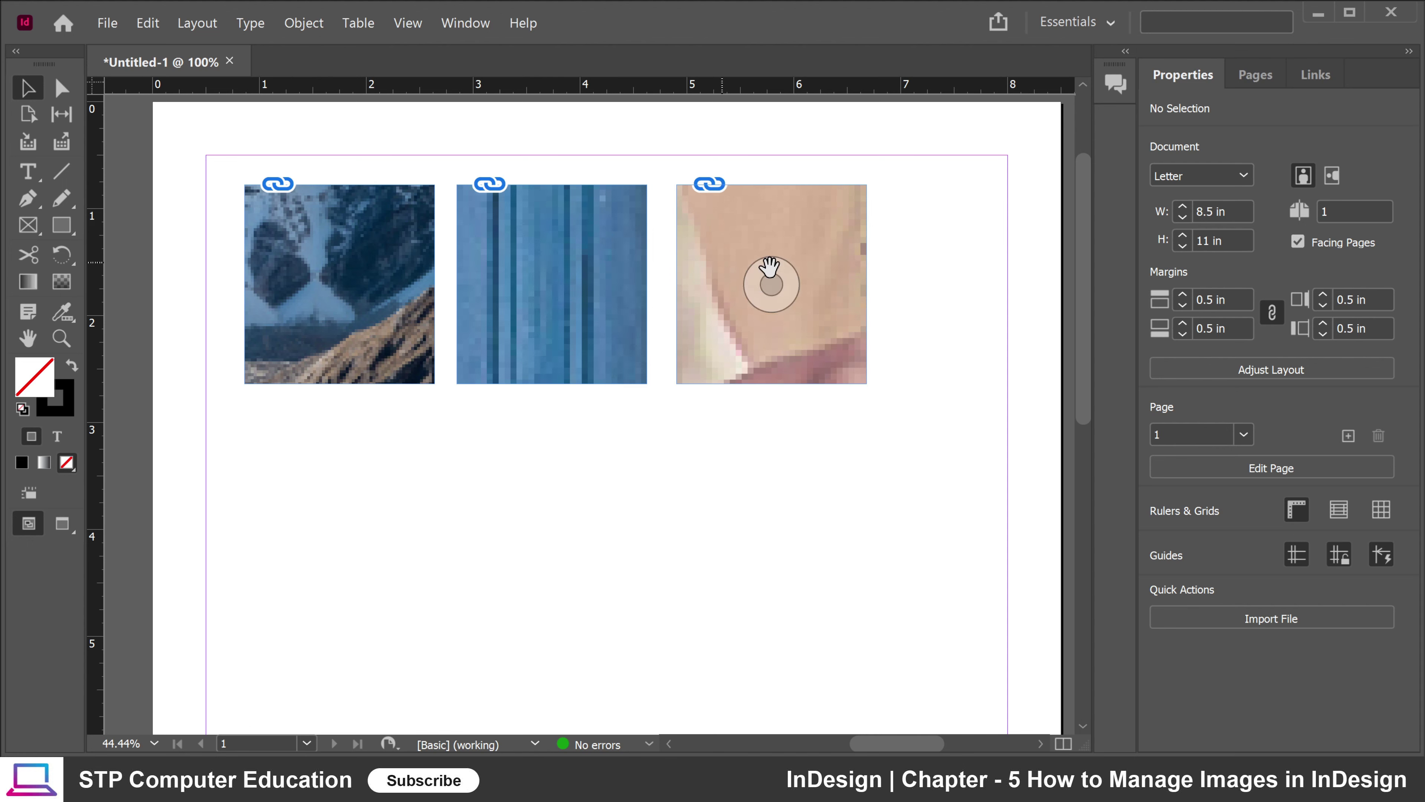
Step: Apply Fill Frame Proportionally to the landscape image in the first frame and deselect it
{"action": "left_click", "coordinate": [332, 218]}
{"action": "right_click", "coordinate": [328, 209]}
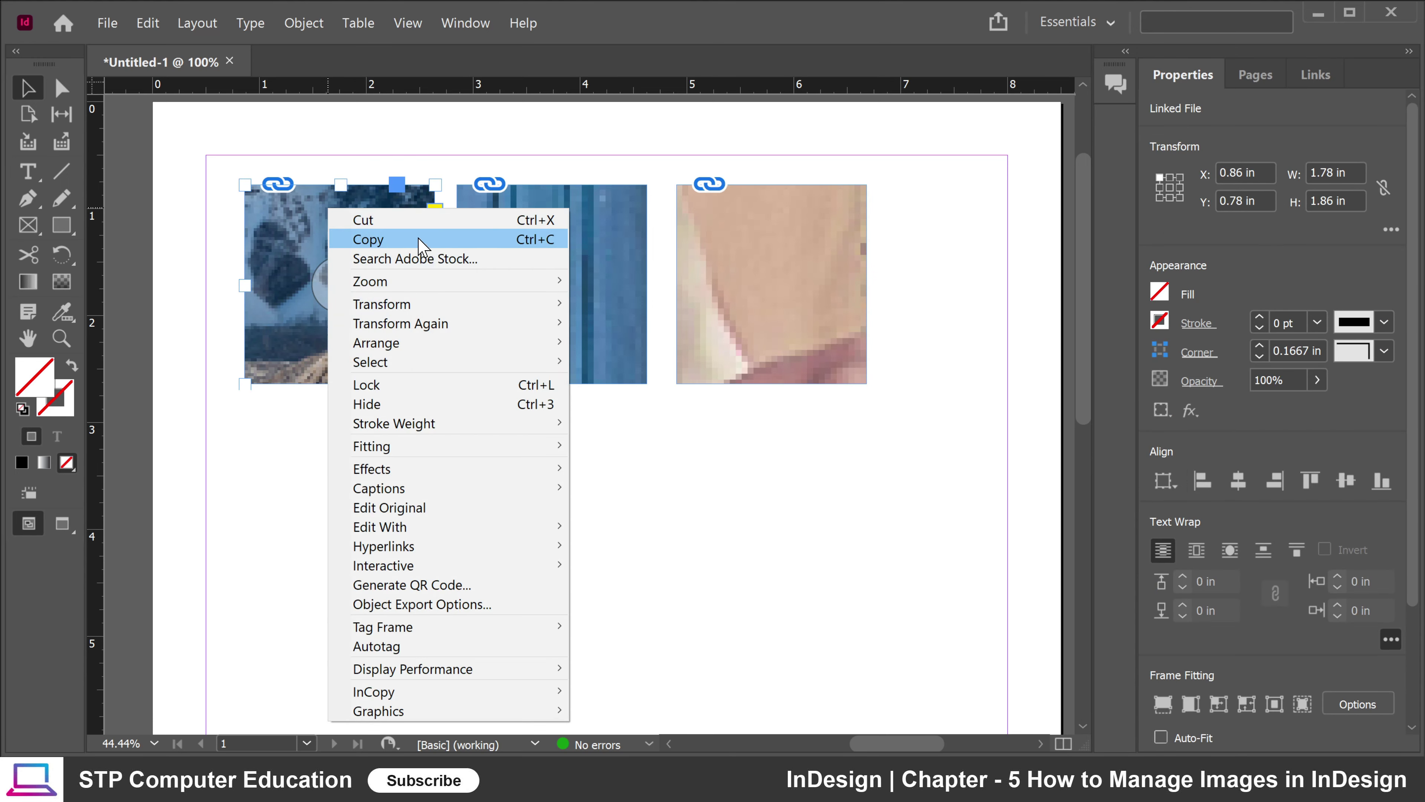
{"action": "mouse_move", "coordinate": [532, 455]}
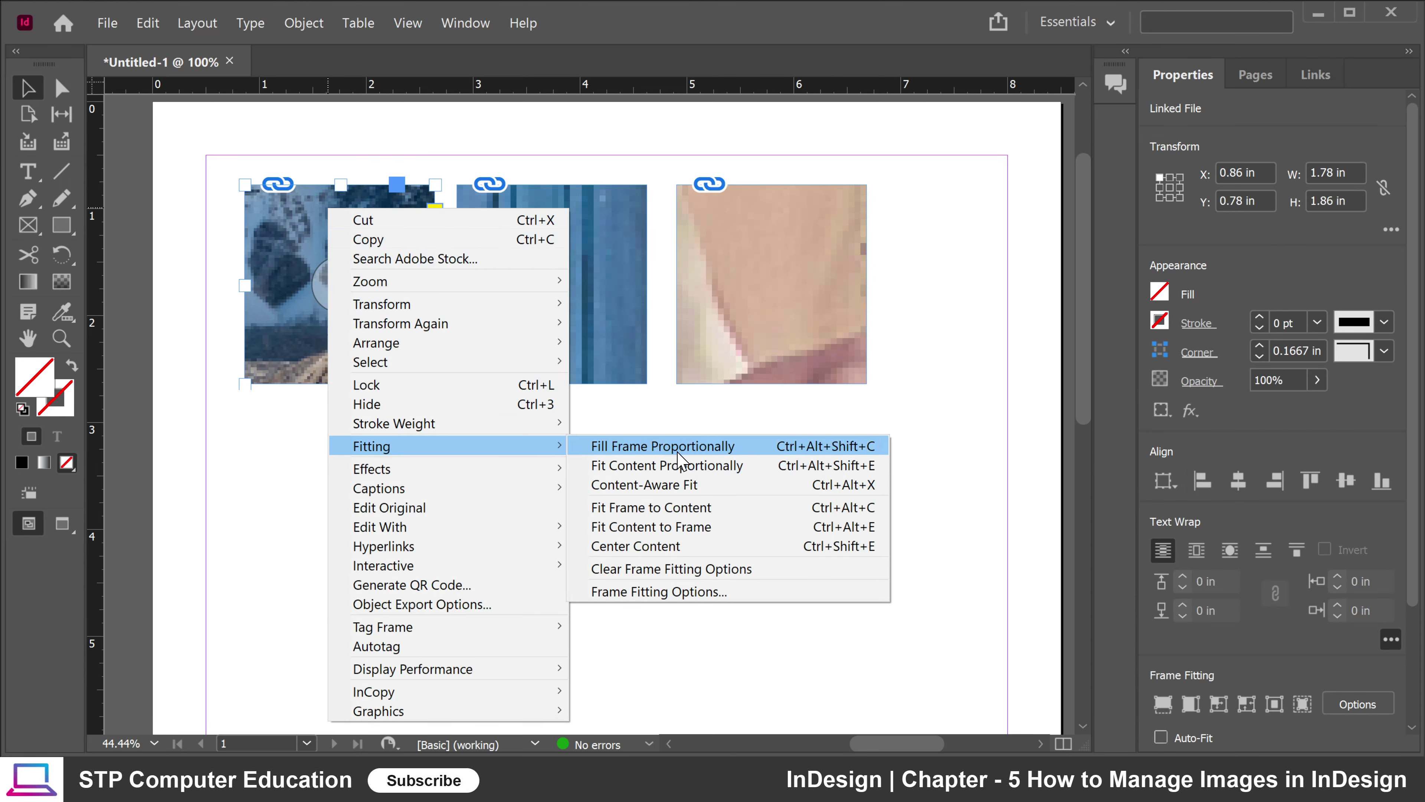
{"action": "left_click", "coordinate": [724, 449]}
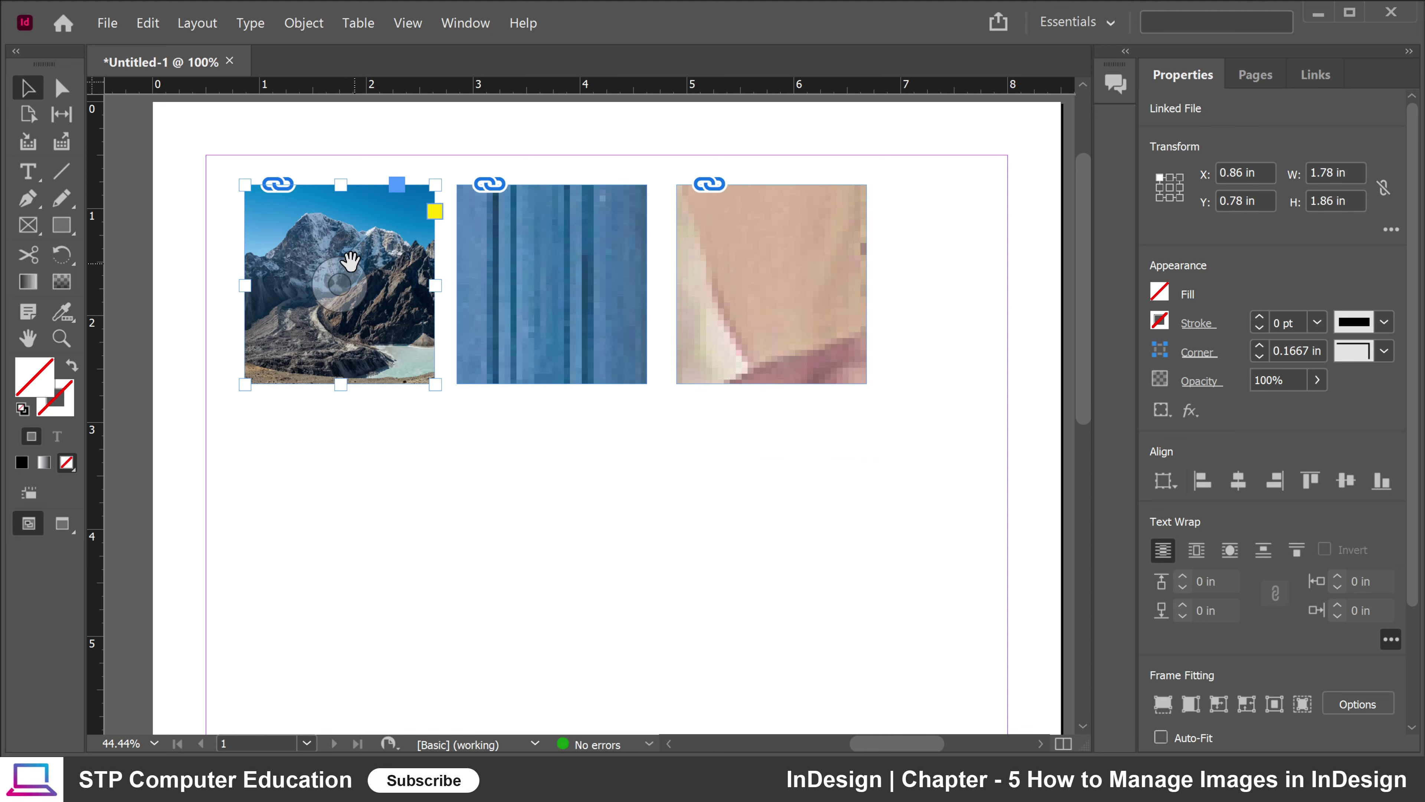
{"action": "right_click", "coordinate": [321, 210]}
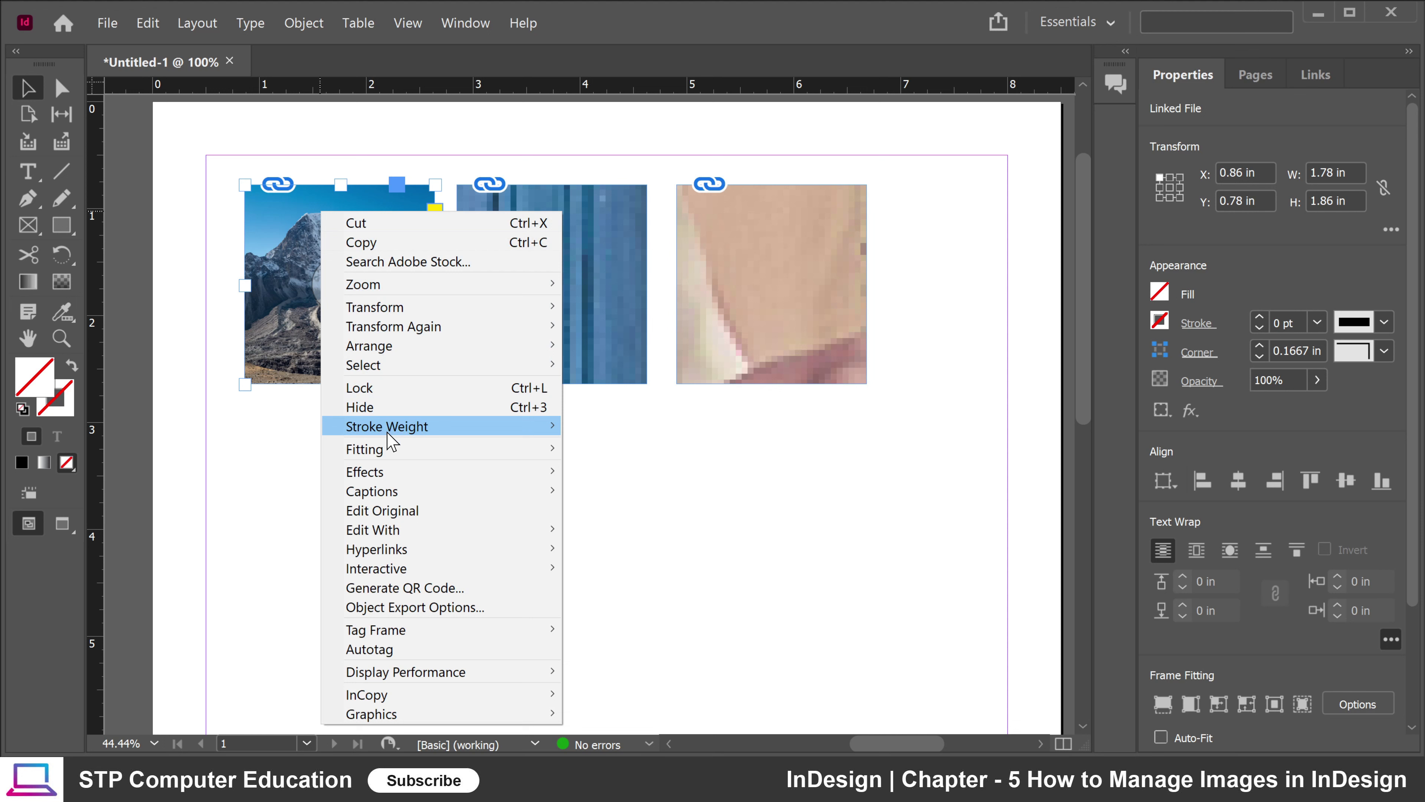
{"action": "mouse_move", "coordinate": [422, 453]}
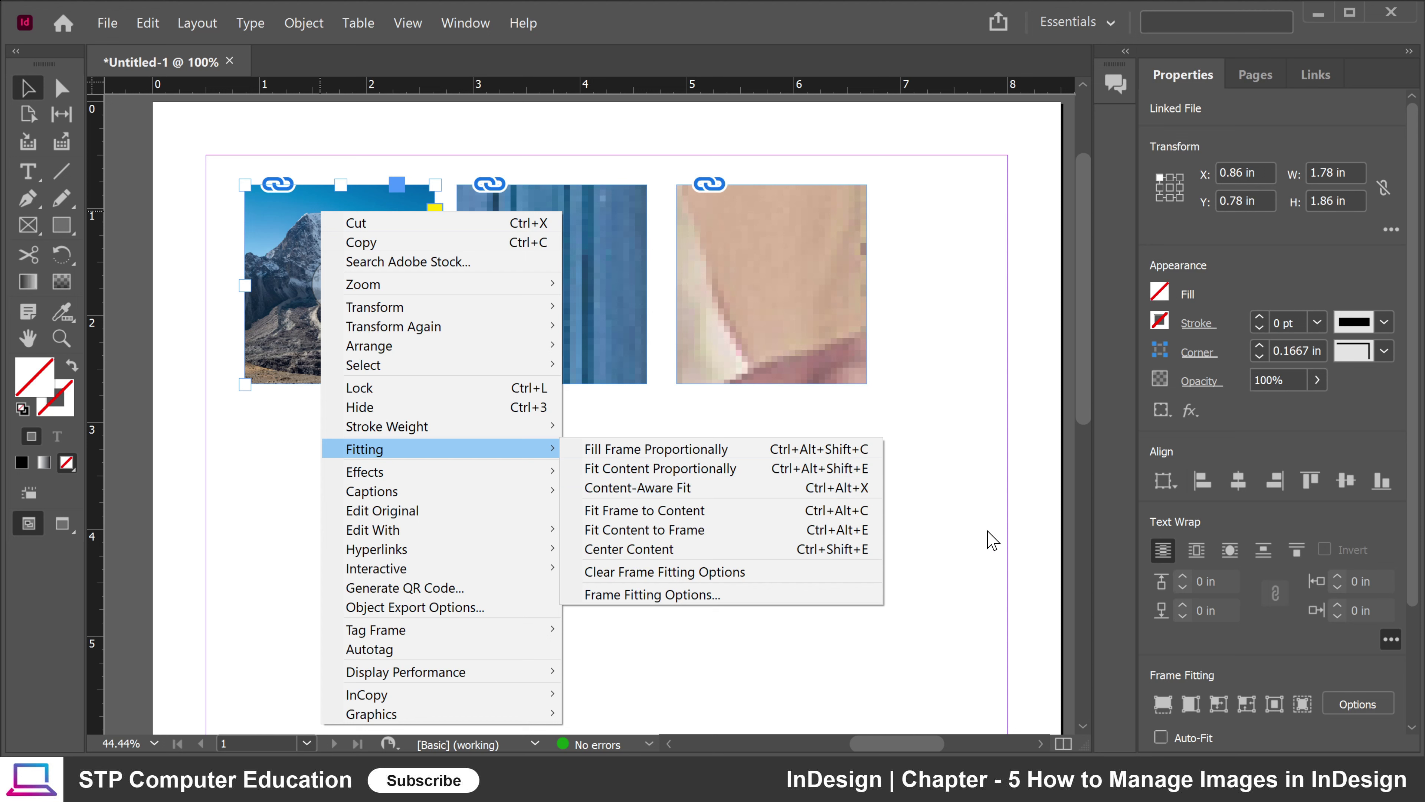
{"action": "left_click", "coordinate": [639, 488]}
{"action": "left_click", "coordinate": [966, 497]}
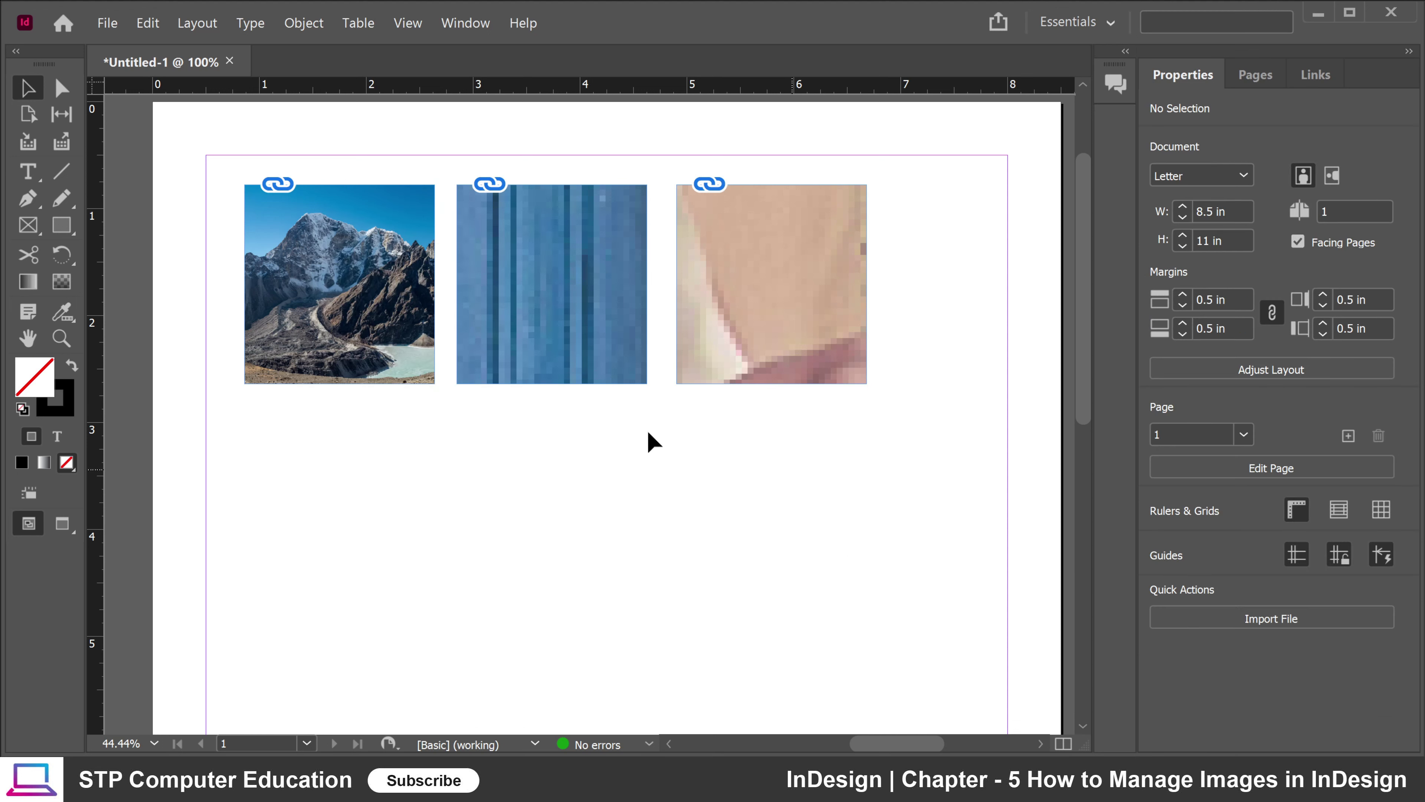
Step: Shift the landscape image about 0.72 in right inside its frame, and apply Content-Aware Fit to it
{"action": "left_click", "coordinate": [351, 272]}
{"action": "scroll", "coordinate": [1302, 462], "scroll_direction": "down", "scroll_amount": 1}
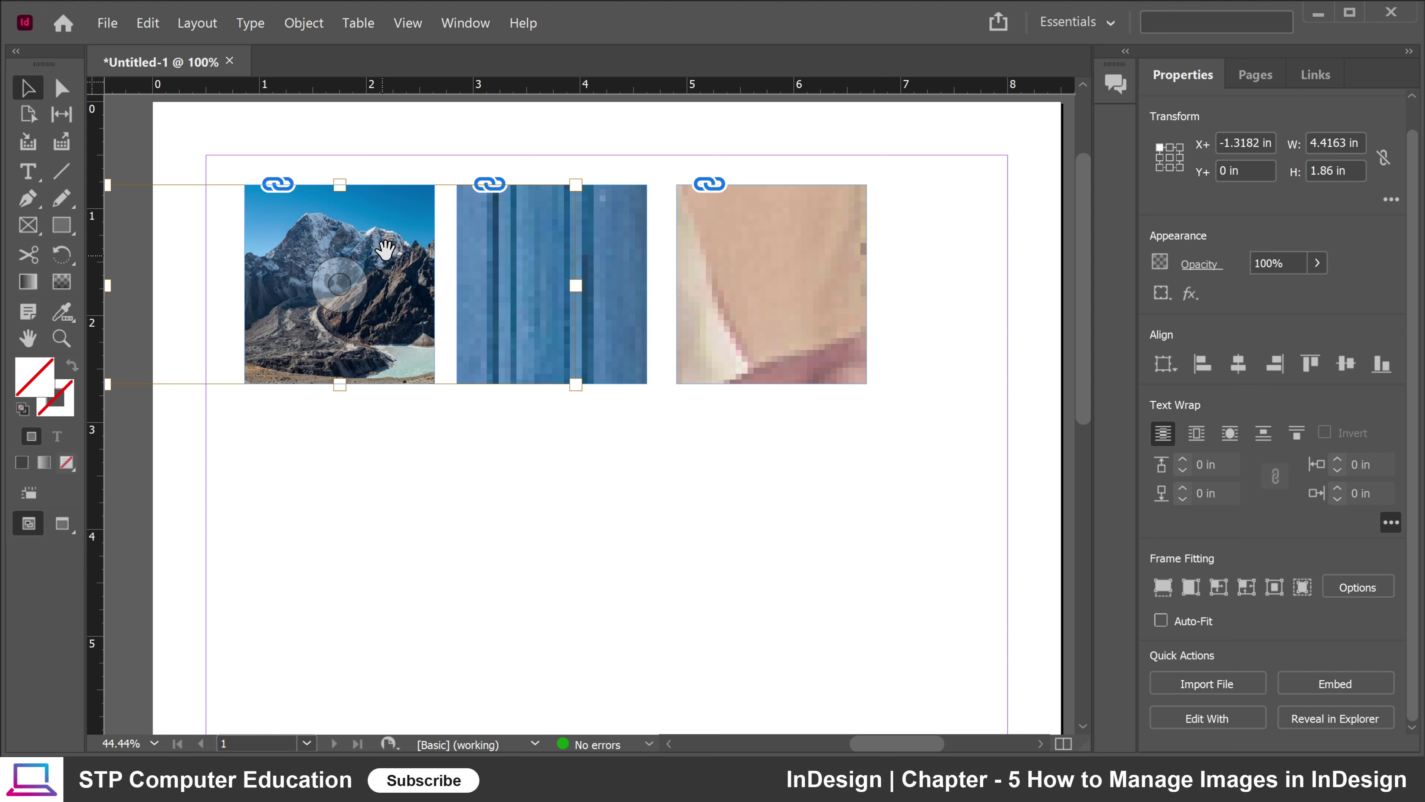
{"action": "left_click_drag", "start_coordinate": [283, 231], "coordinate": [372, 245]}
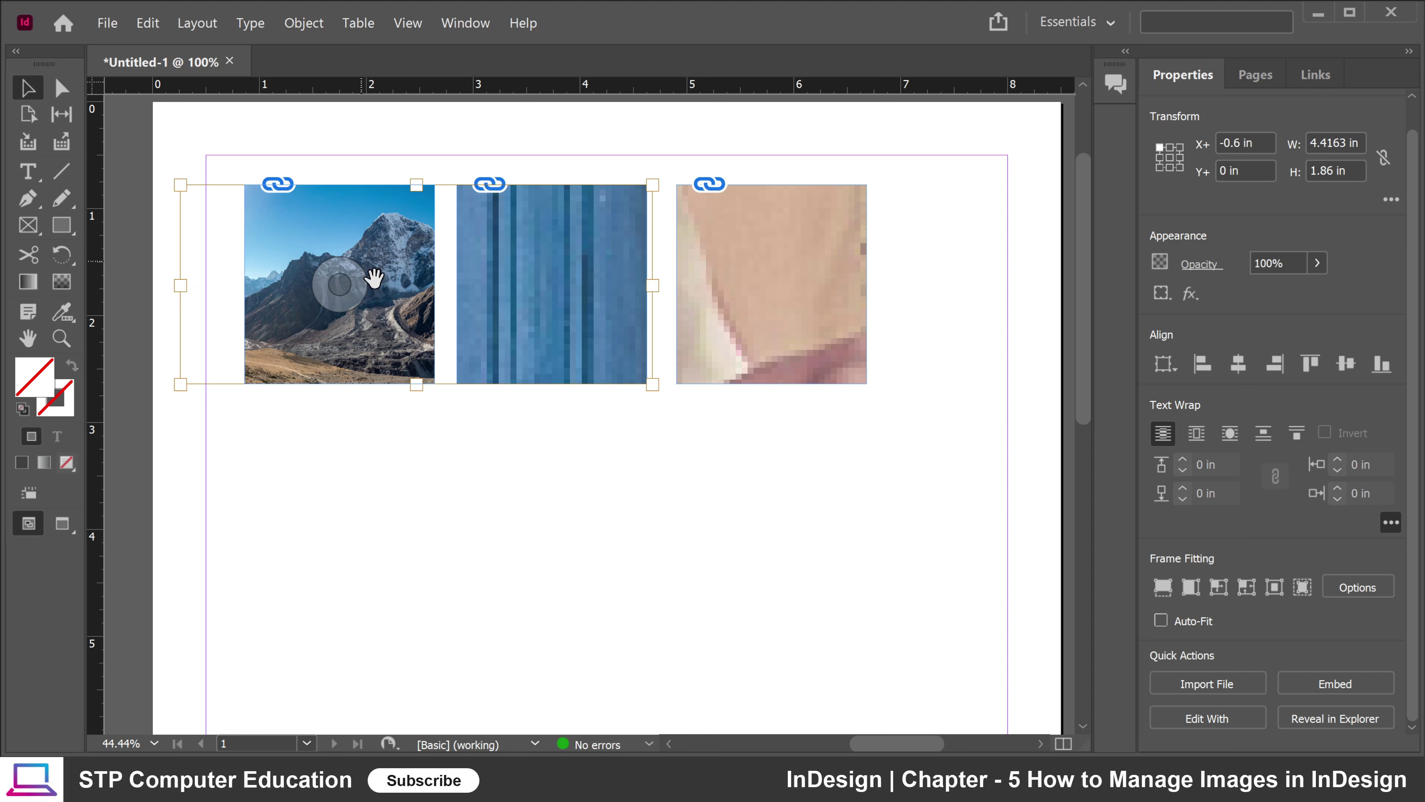
{"action": "left_click", "coordinate": [1301, 587]}
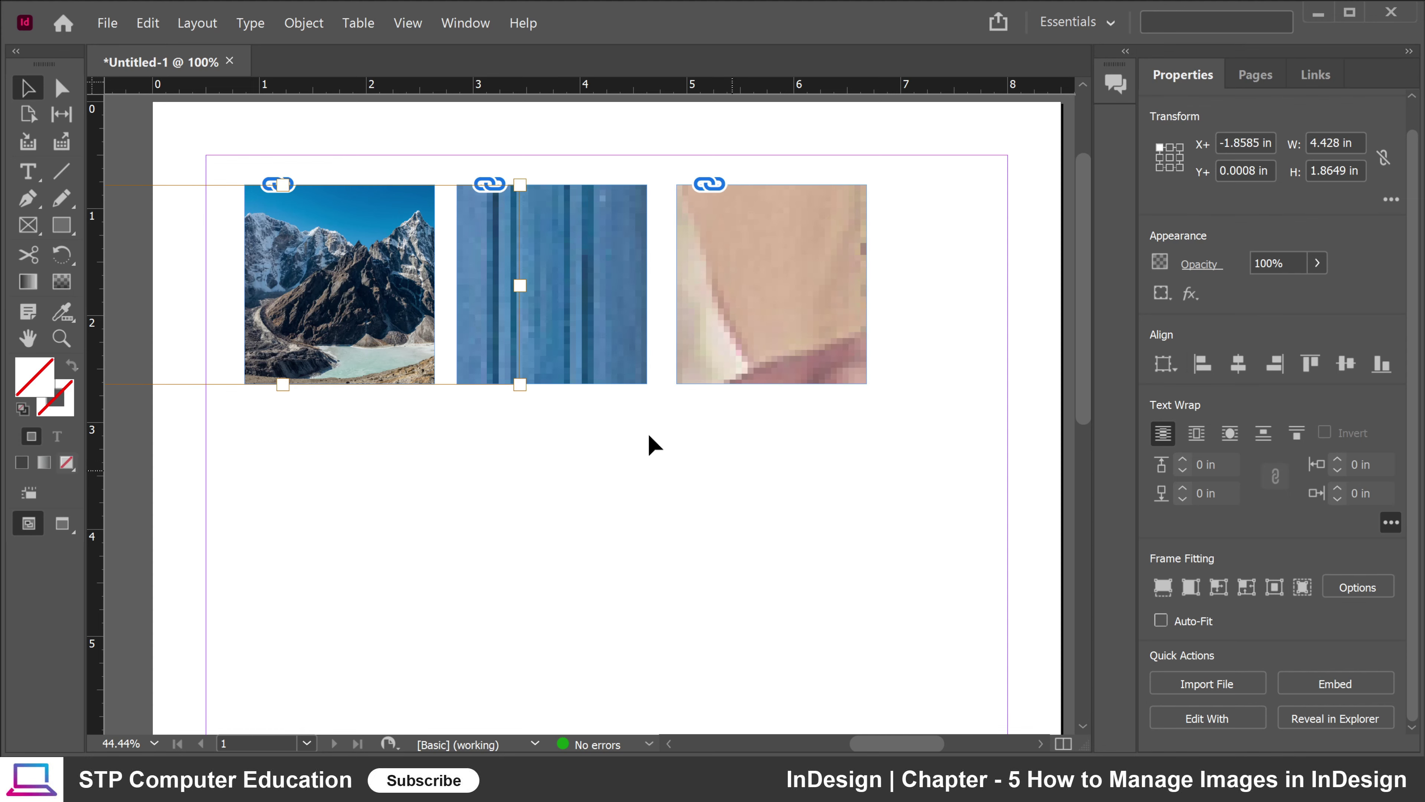
Step: Apply Fill Frame Proportionally to the flower and blue window image in the middle frame
{"action": "left_click", "coordinate": [583, 254]}
{"action": "right_click", "coordinate": [561, 219]}
{"action": "left_click", "coordinate": [532, 216]}
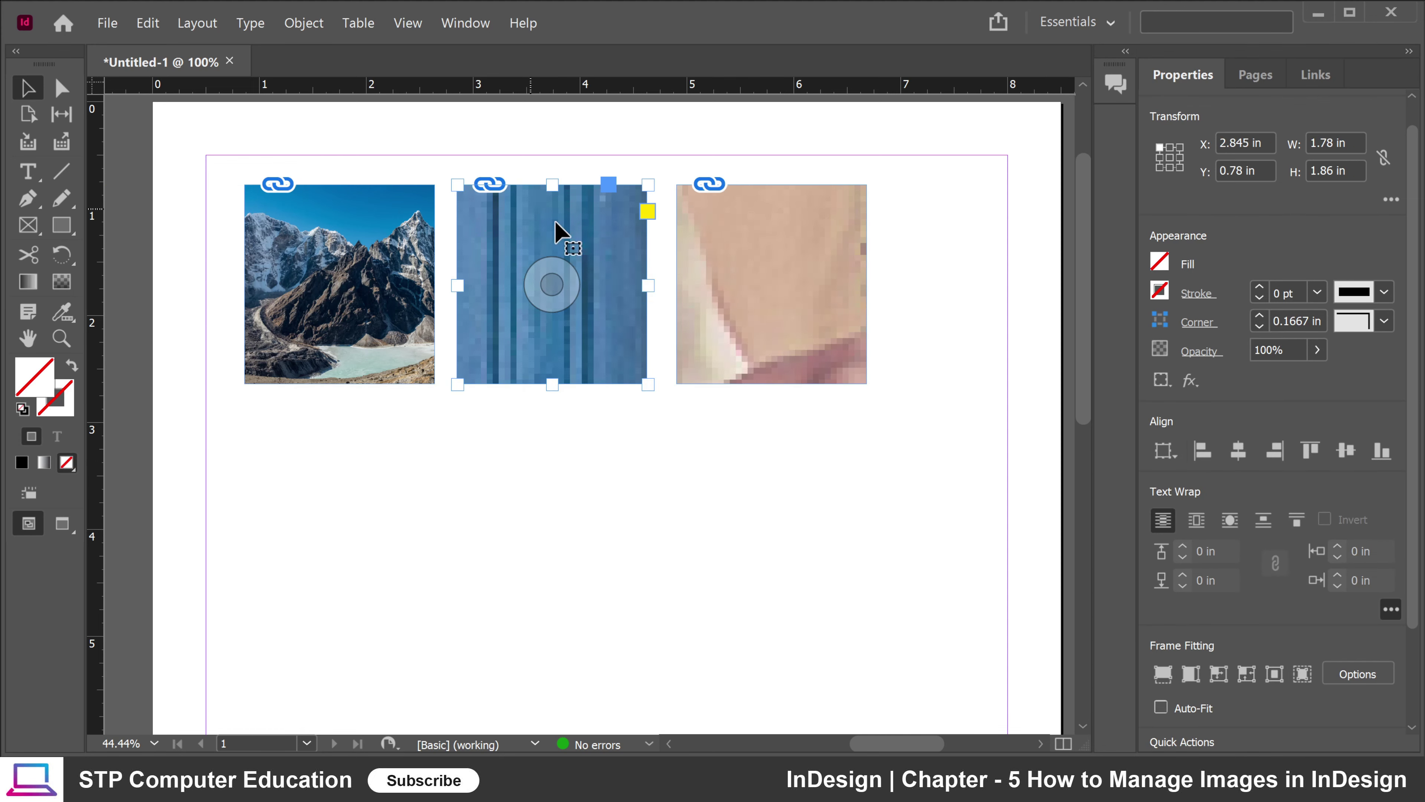
{"action": "scroll", "coordinate": [1160, 615], "scroll_direction": "down", "scroll_amount": 3}
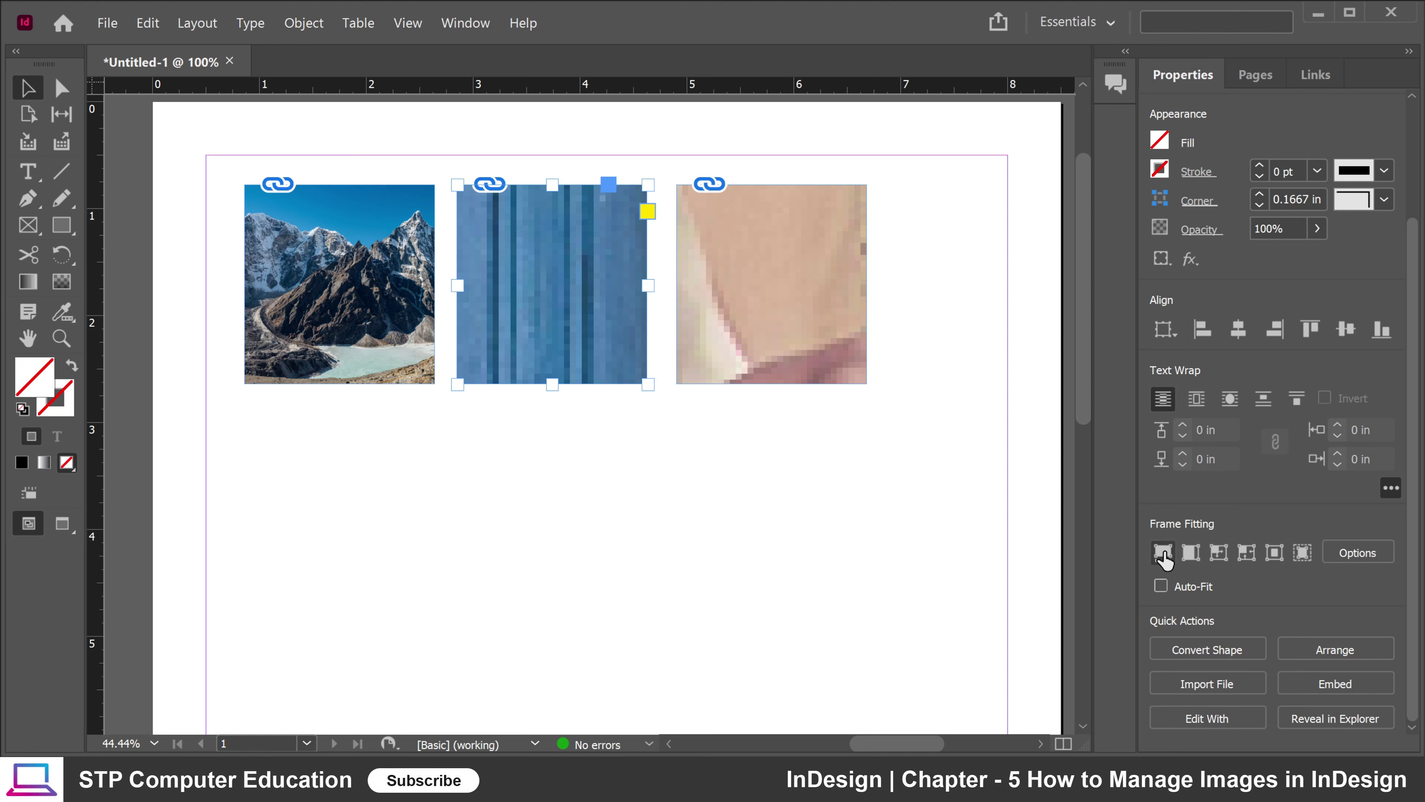
{"action": "left_click", "coordinate": [1162, 552]}
Step: Apply Fill Frame Proportionally to the woman's photo in the third frame and deselect it
{"action": "left_click", "coordinate": [773, 278]}
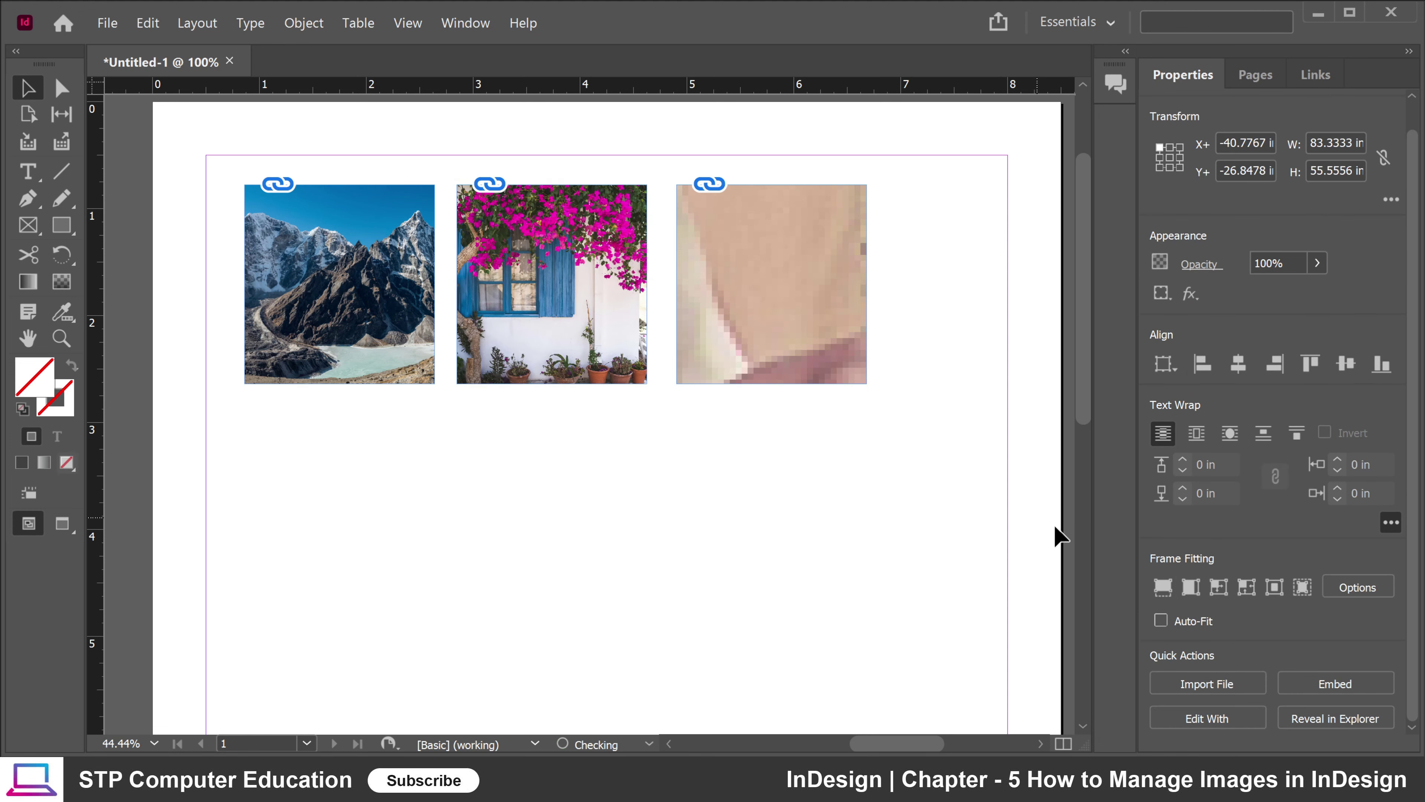
{"action": "left_click", "coordinate": [1163, 587]}
{"action": "double_click", "coordinate": [920, 385]}
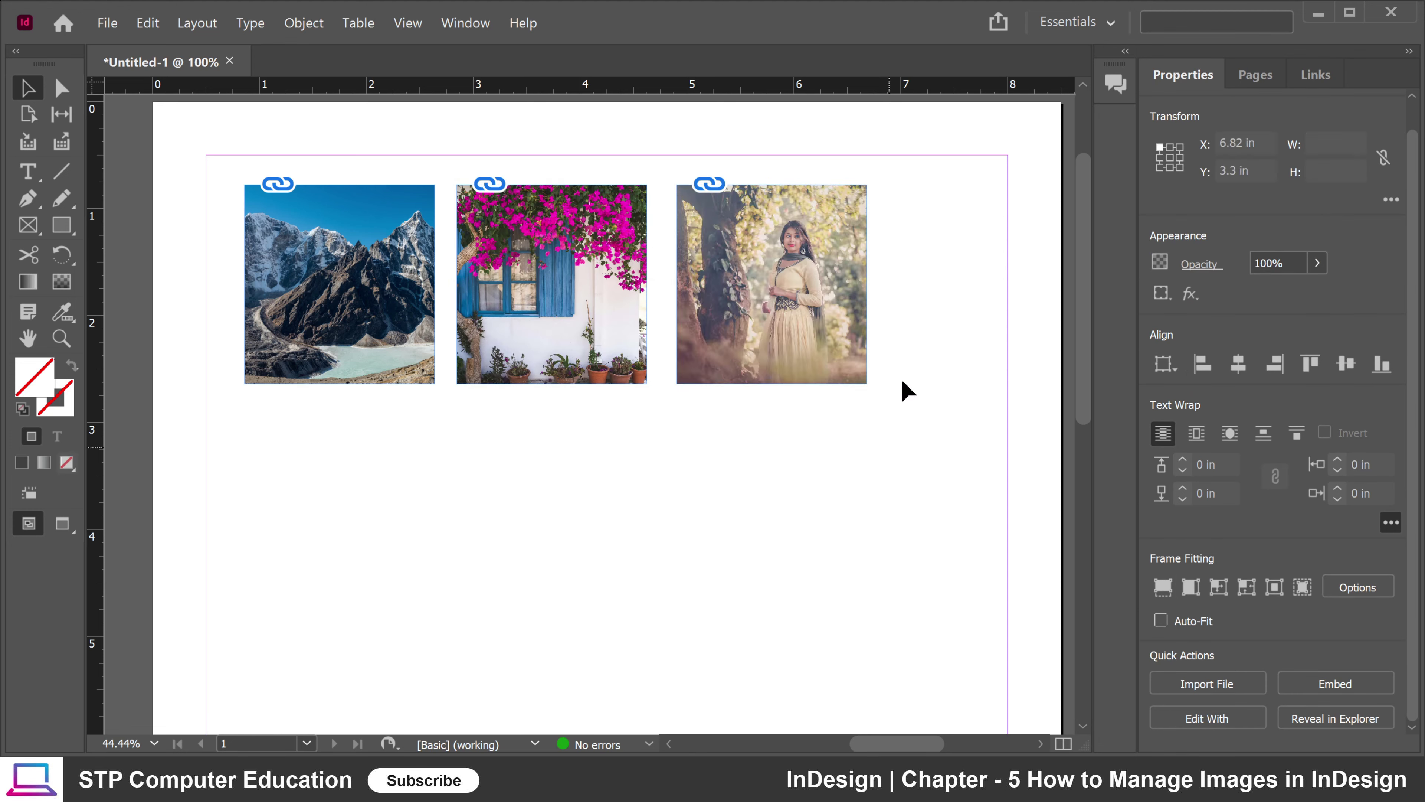
{"action": "left_click", "coordinate": [906, 389]}
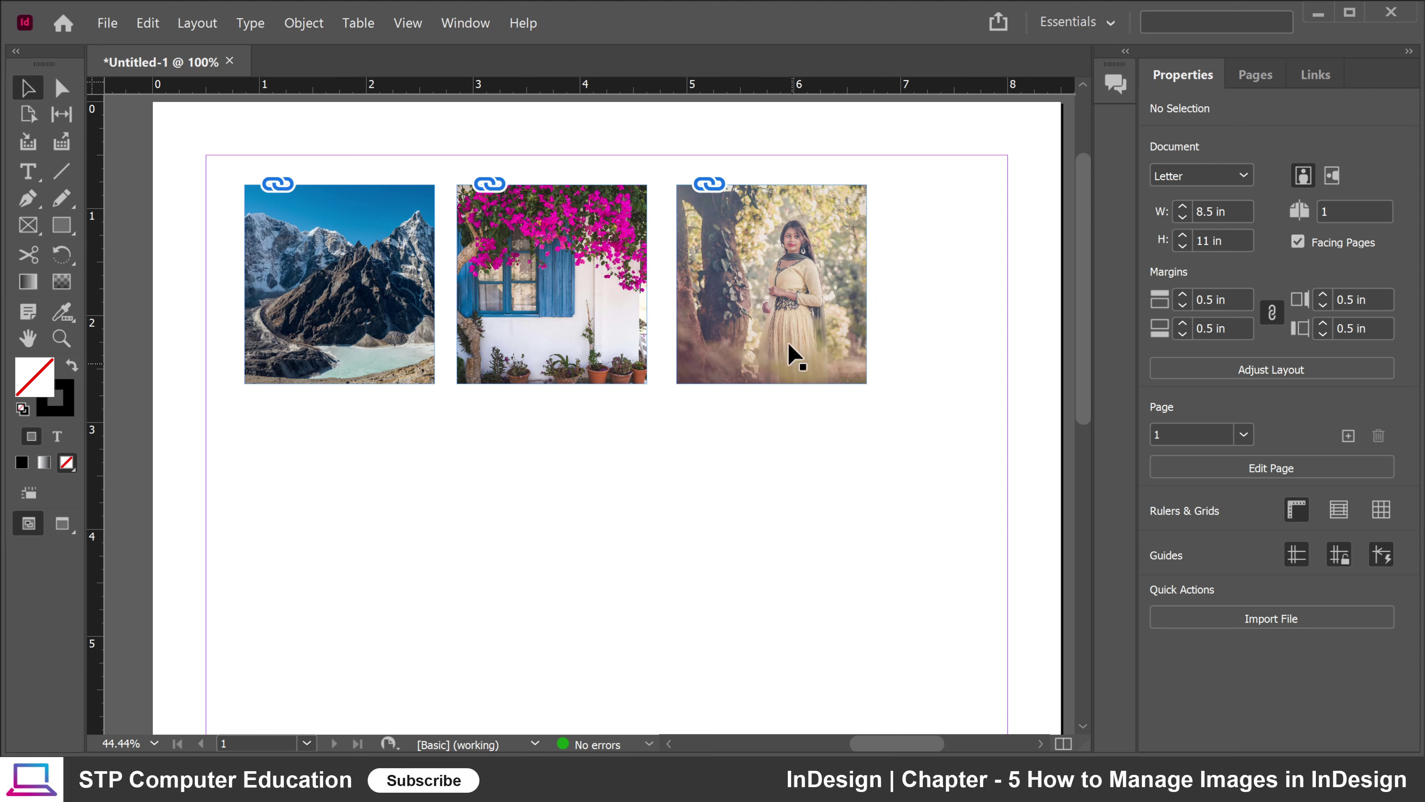
Step: Try shifting the woman's photo about 0.56 in right inside the third frame, and undo the shift
{"action": "left_click", "coordinate": [730, 318]}
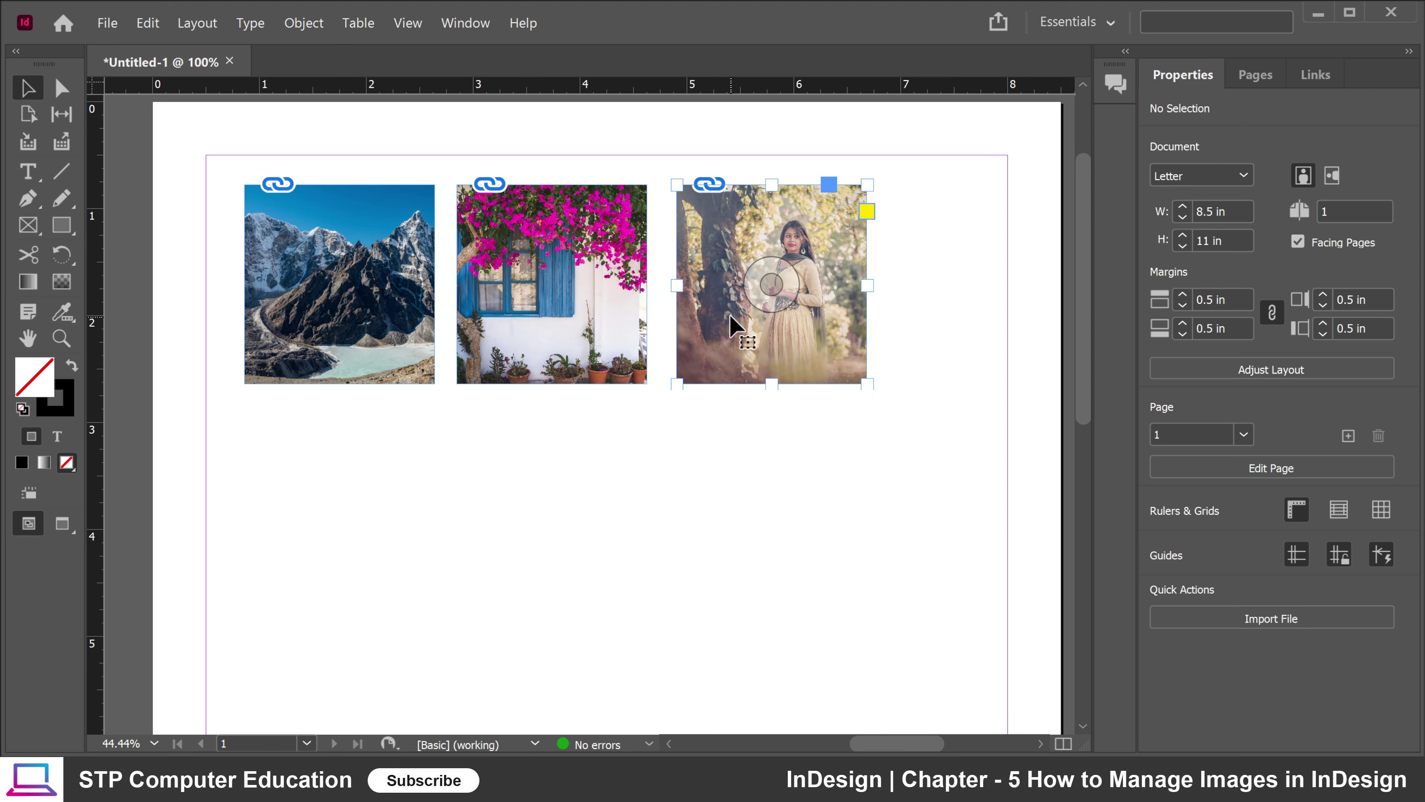
{"action": "double_click", "coordinate": [806, 237]}
{"action": "left_click_drag", "start_coordinate": [822, 254], "coordinate": [882, 254]}
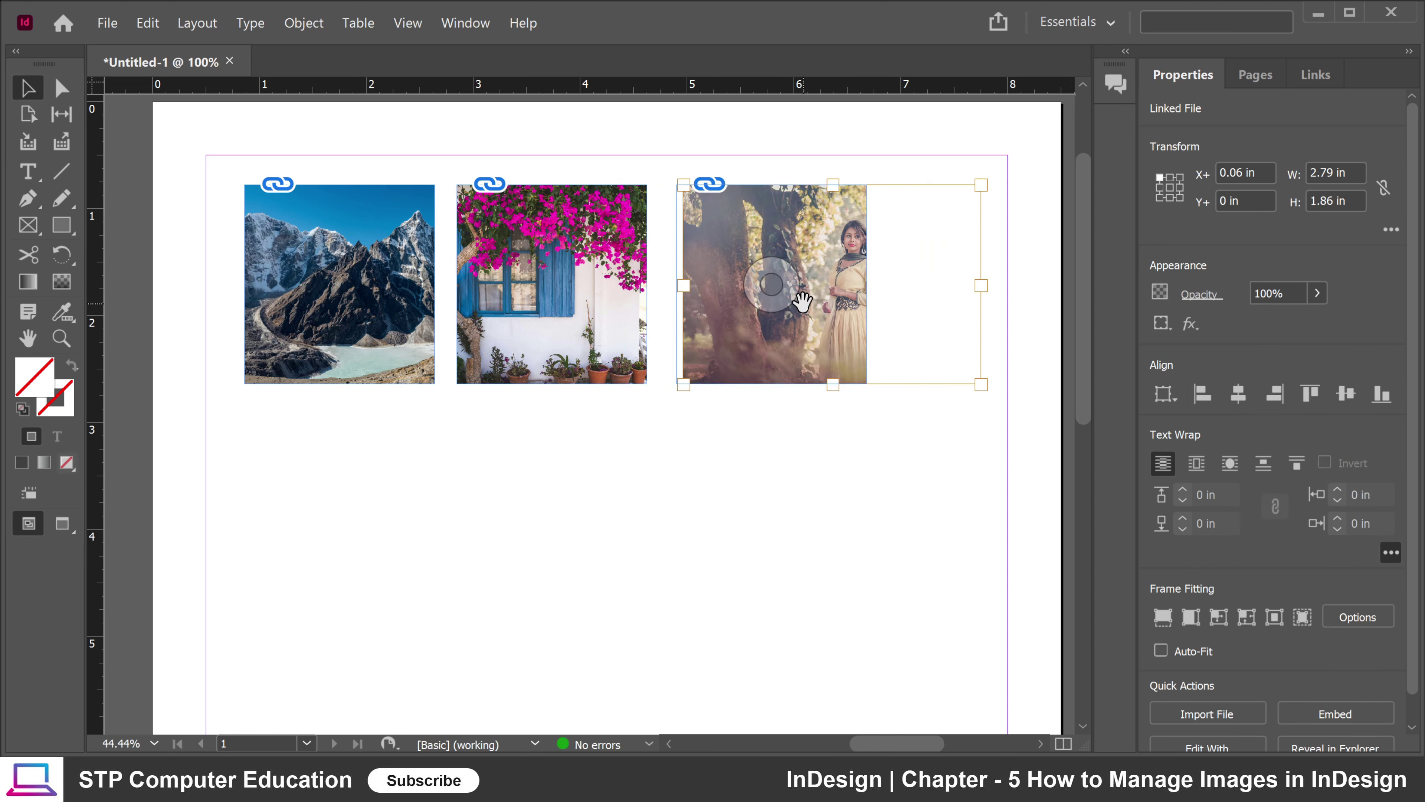
{"action": "left_click", "coordinate": [812, 471]}
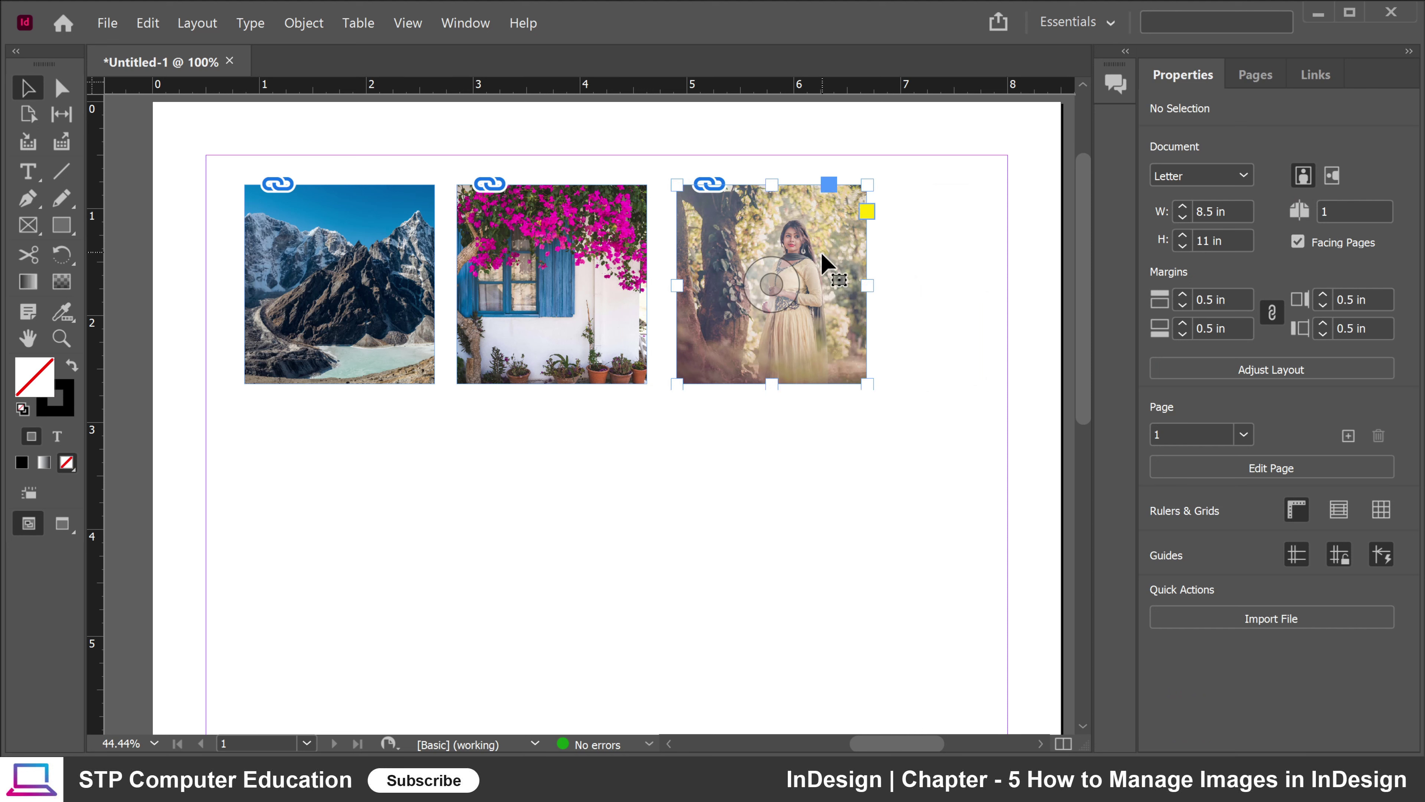
Step: Try enlarging only the third frame to about 2.58 × 2.78 in, and undo the resize
{"action": "left_click", "coordinate": [699, 209]}
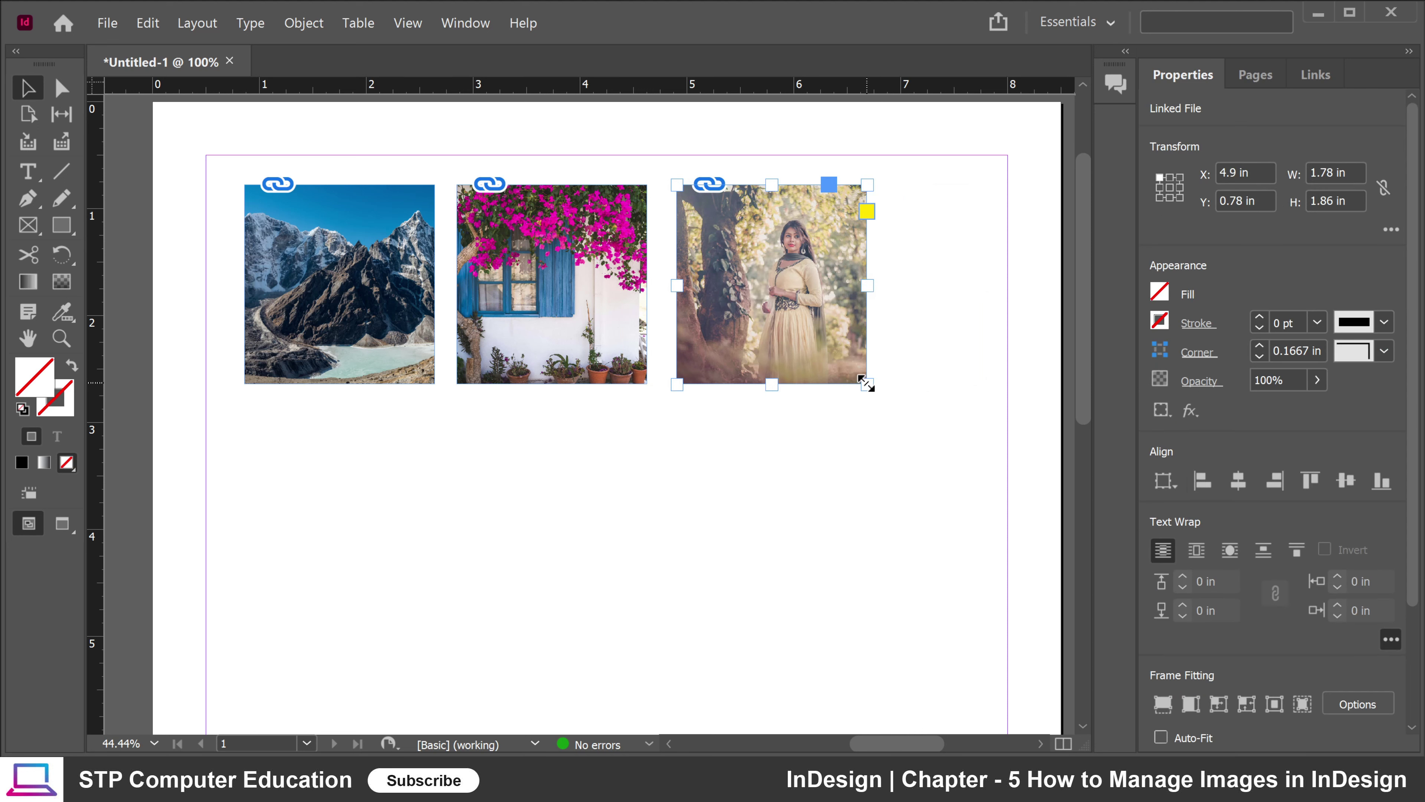
{"action": "left_click_drag", "start_coordinate": [867, 385], "coordinate": [953, 482]}
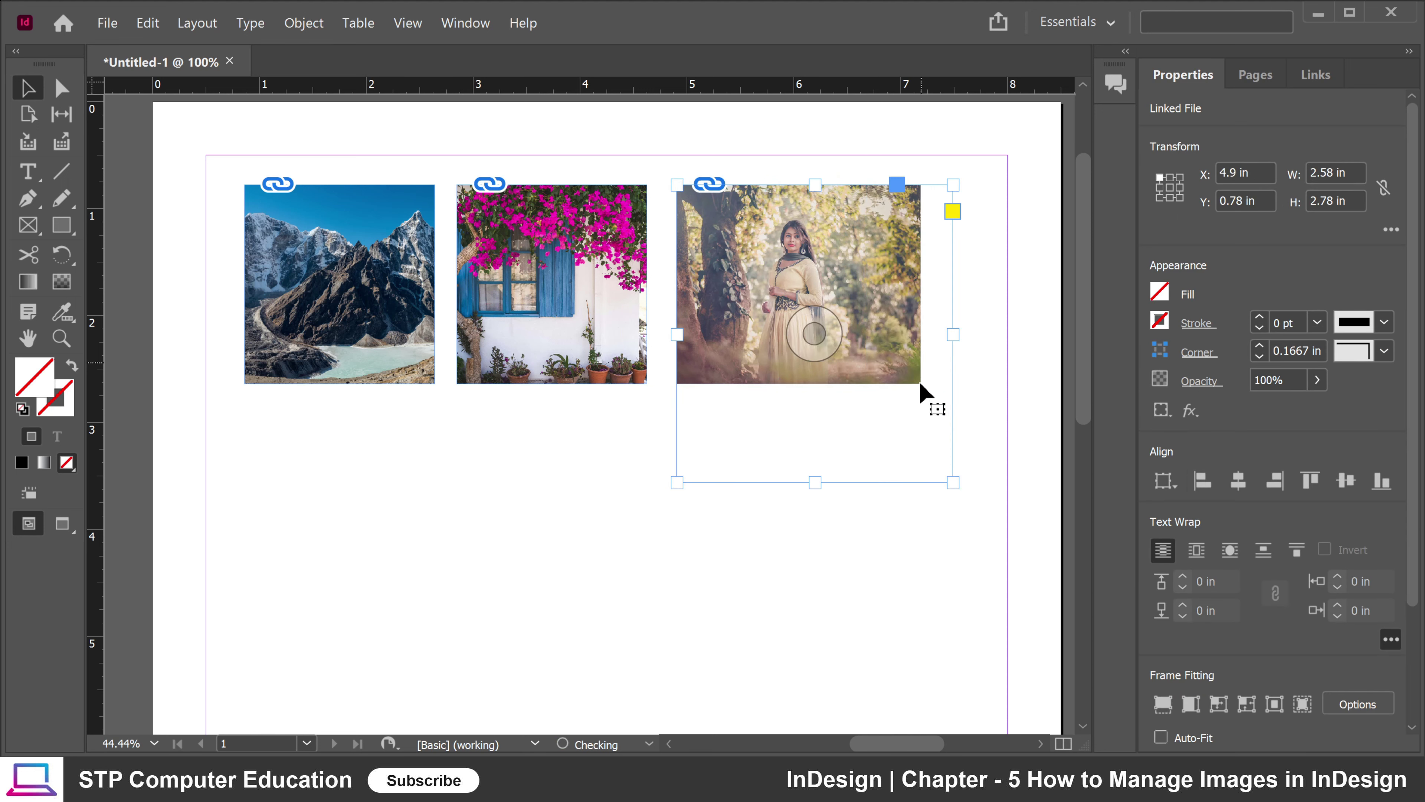
{"action": "key", "text": "ctrl+z"}
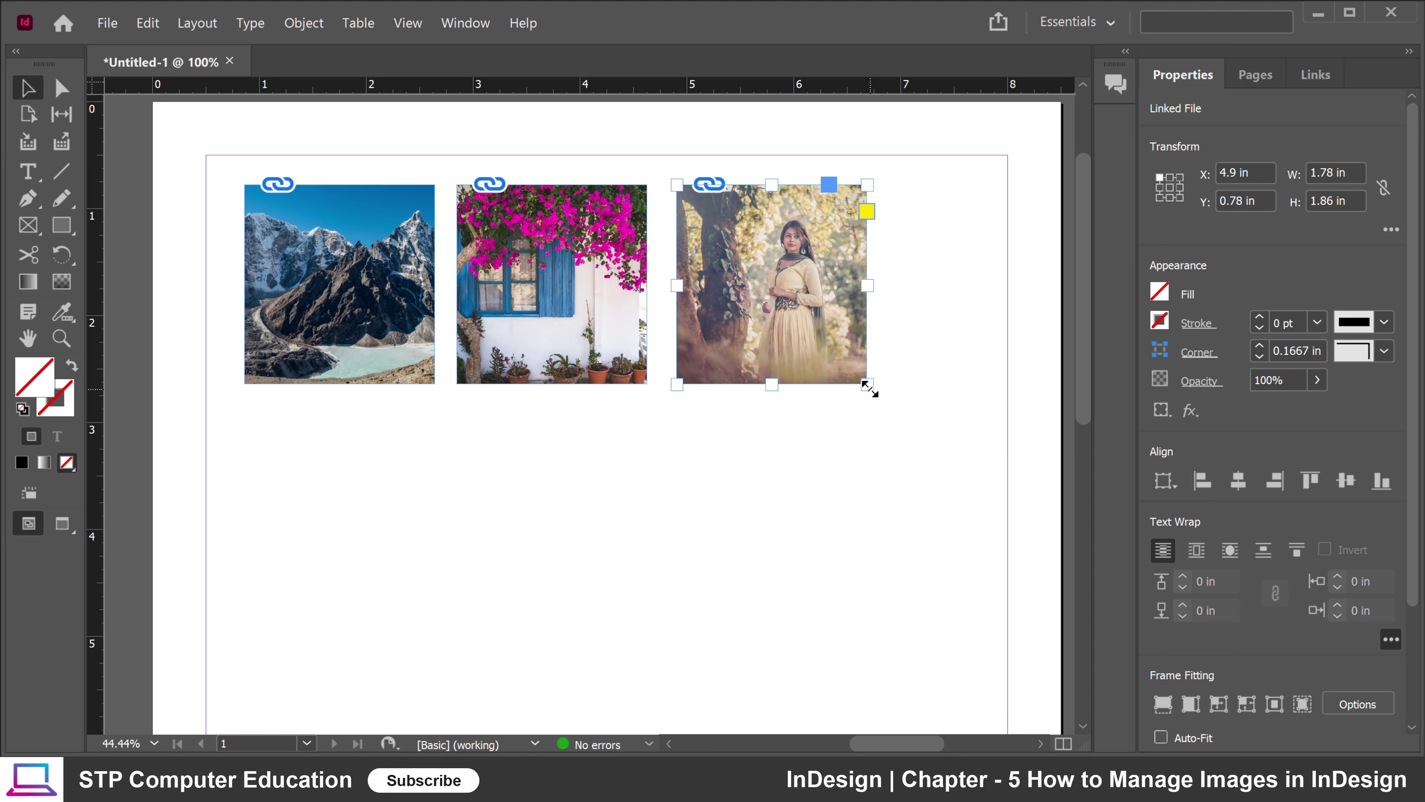
Step: Scale the third frame together with its photo to about 2.43 × 2.54 in and deselect it
{"action": "left_click_drag", "start_coordinate": [868, 385], "coordinate": [936, 456]}
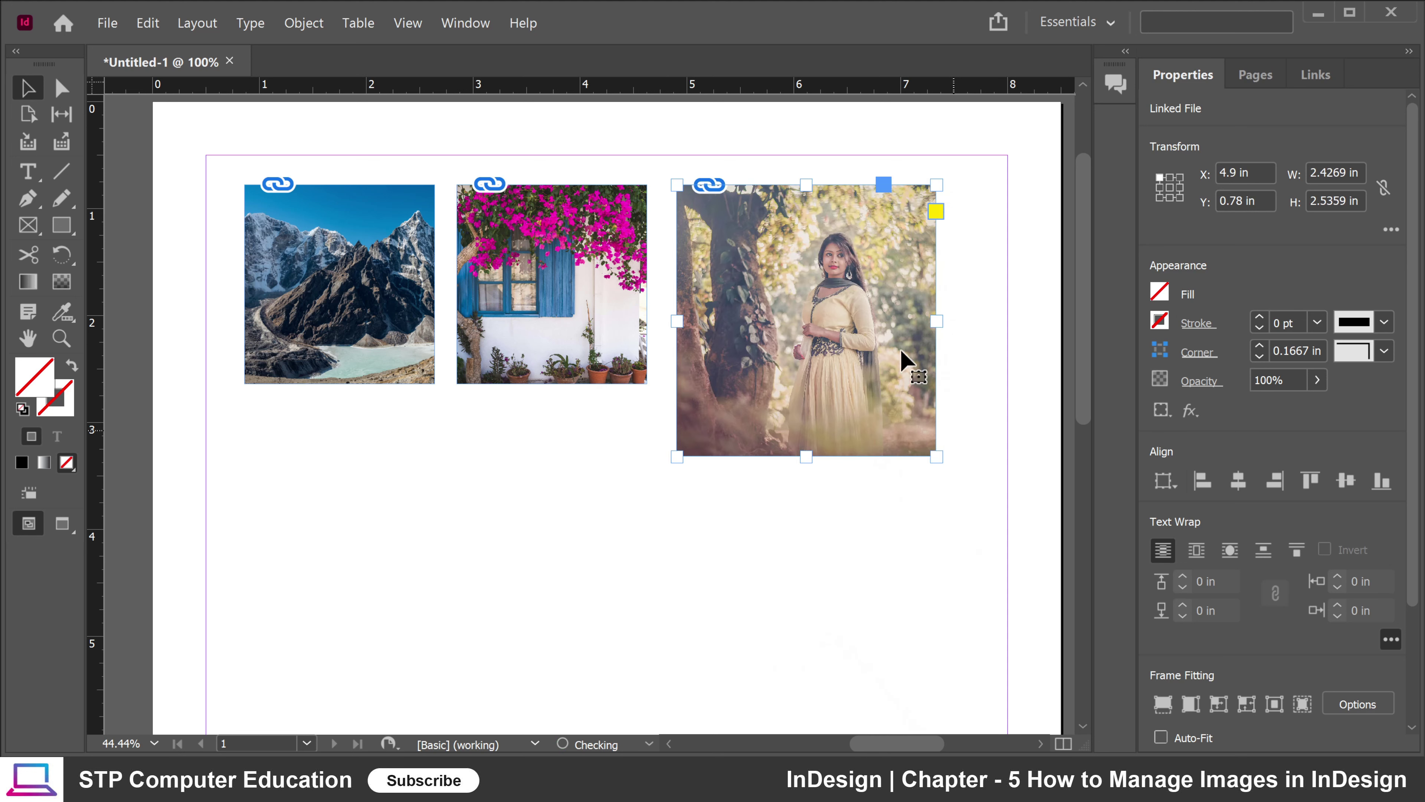
{"action": "left_click", "coordinate": [565, 445]}
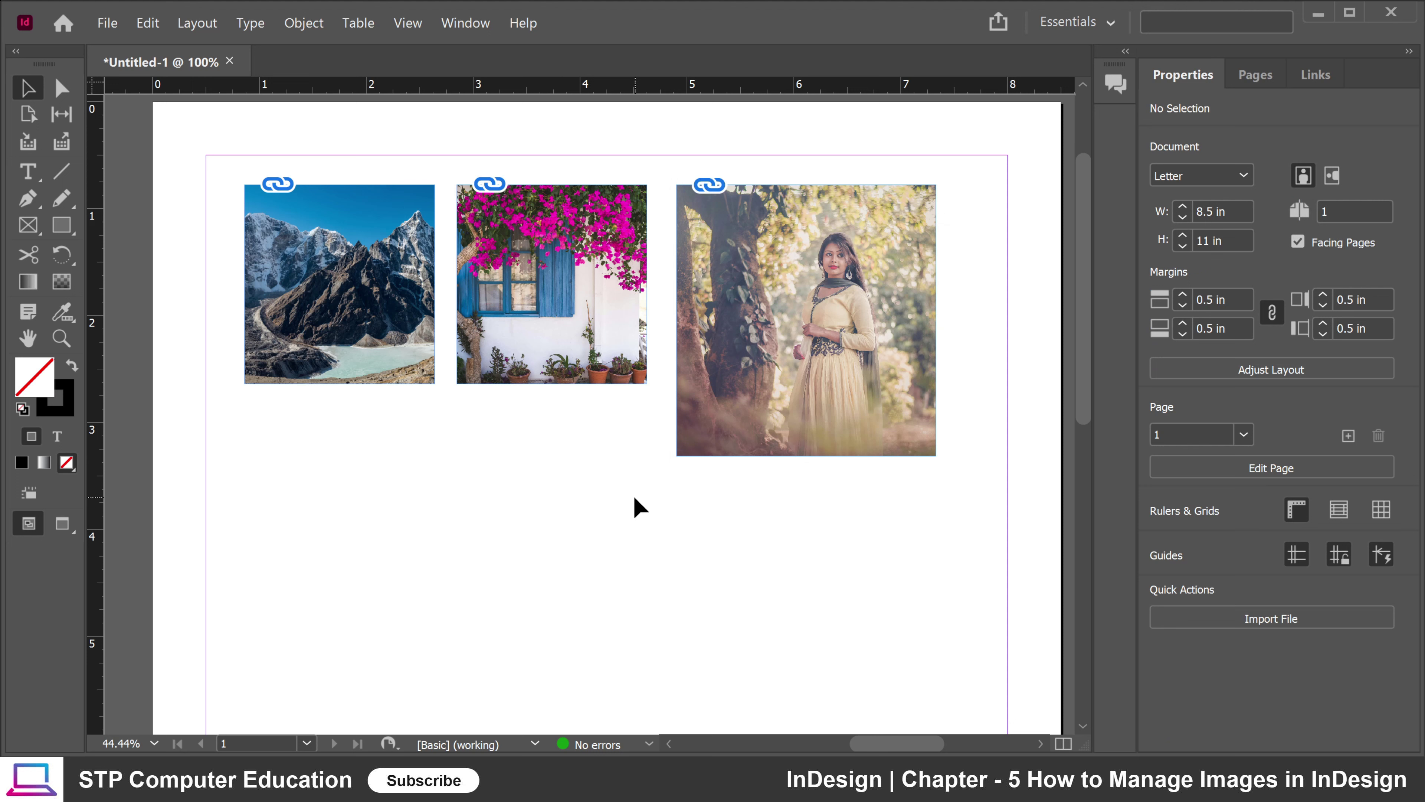